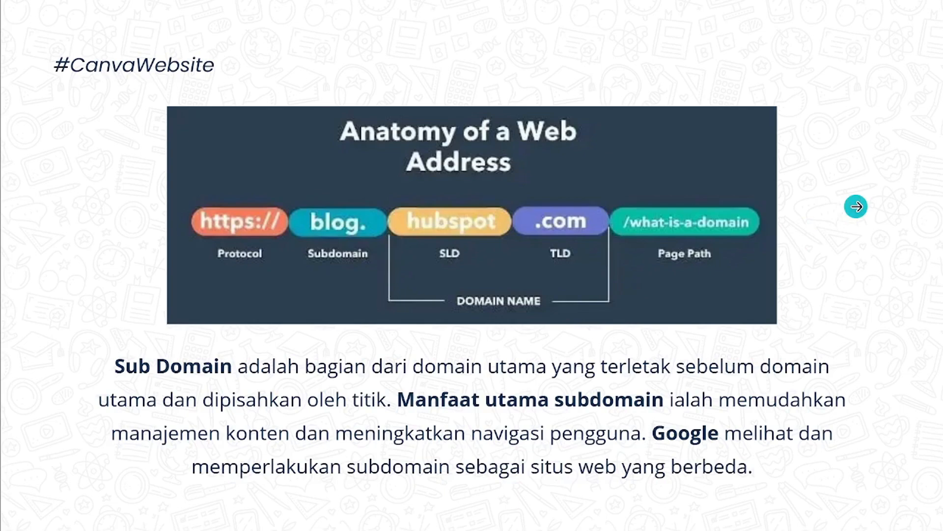
Advance the presentation two slides to reach the 'Yuk, Kita Gas!' slide
key(Right)
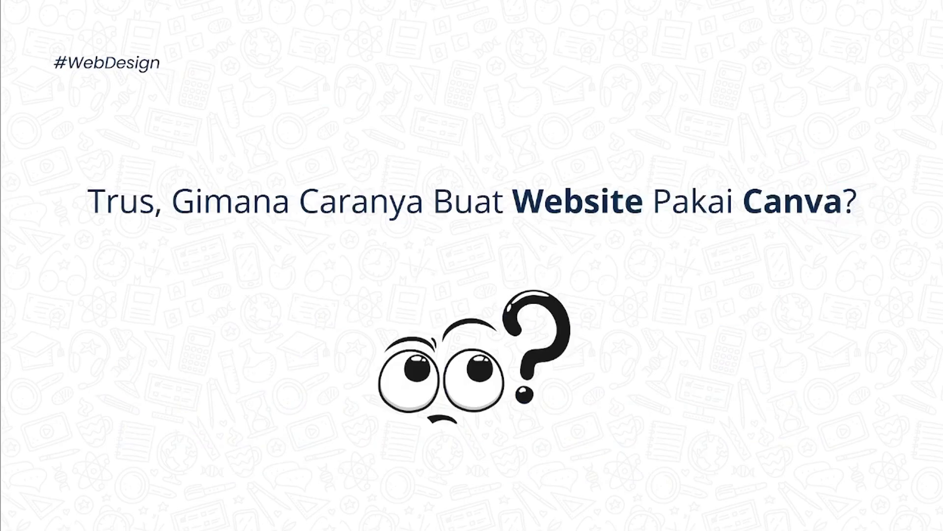
key(Right)
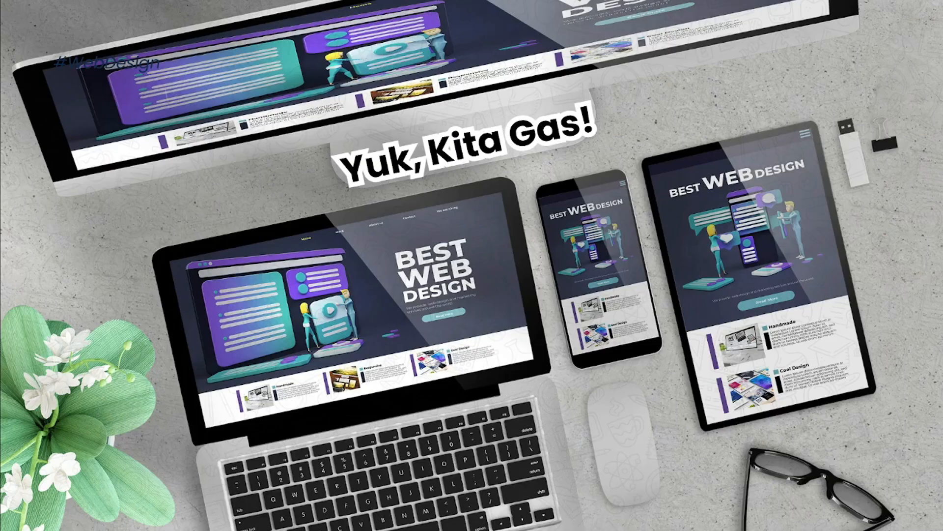
Exit the presentation back to the editor on slide 11
key(Escape)
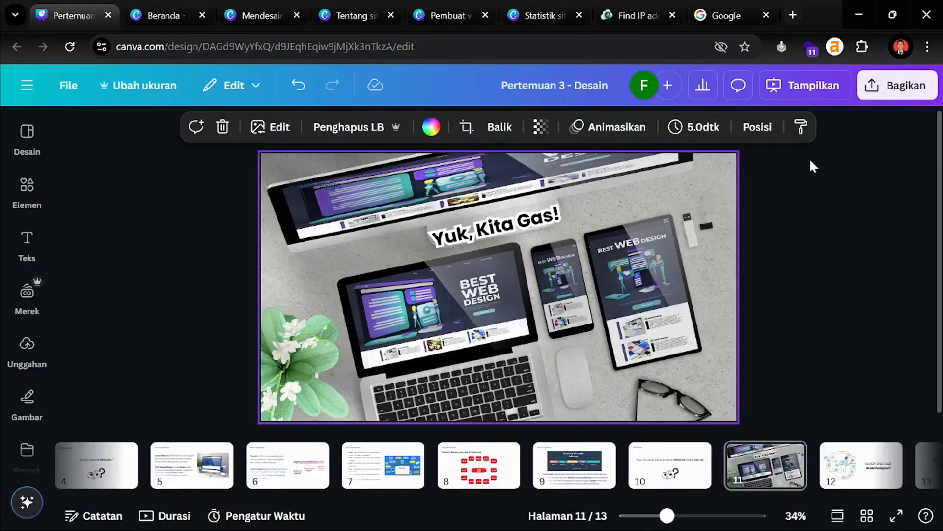
click(308, 184)
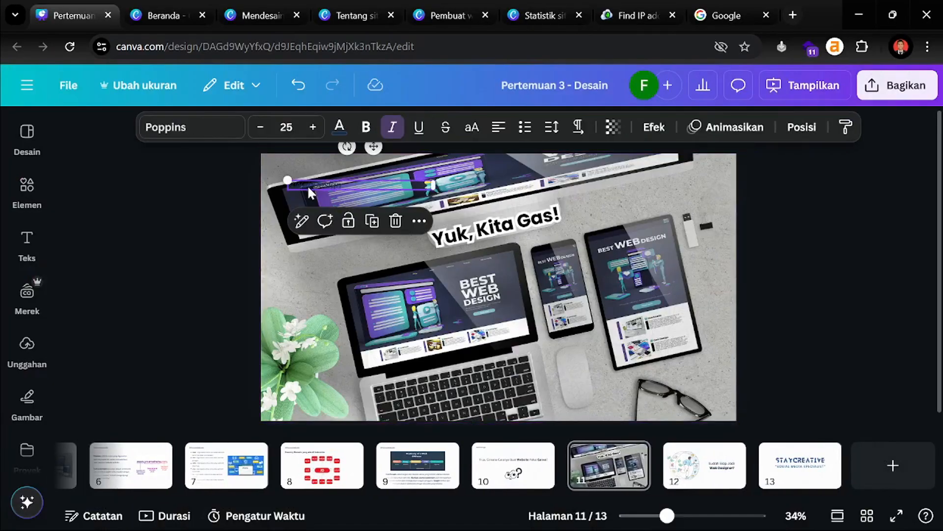
key(Escape)
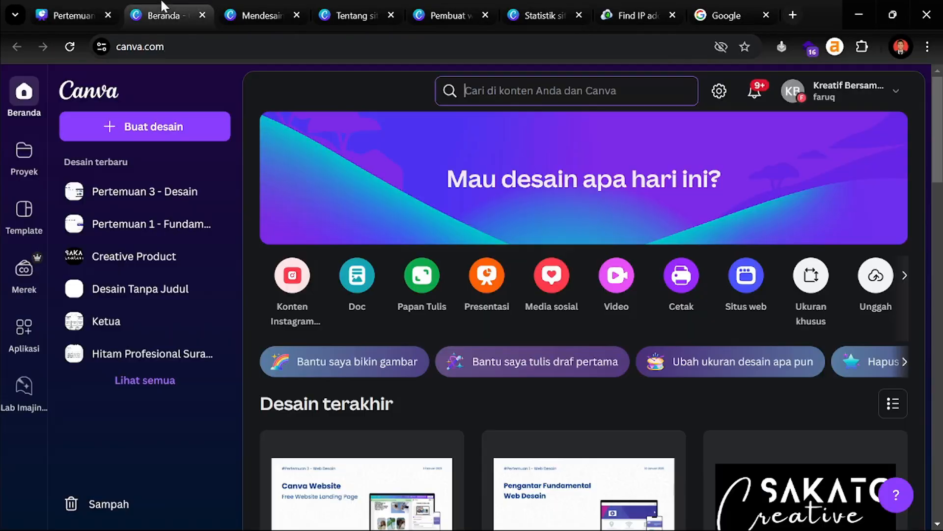
Move the Canva home tab to the first position and browse the home page
drag(162, 14, 98, 6)
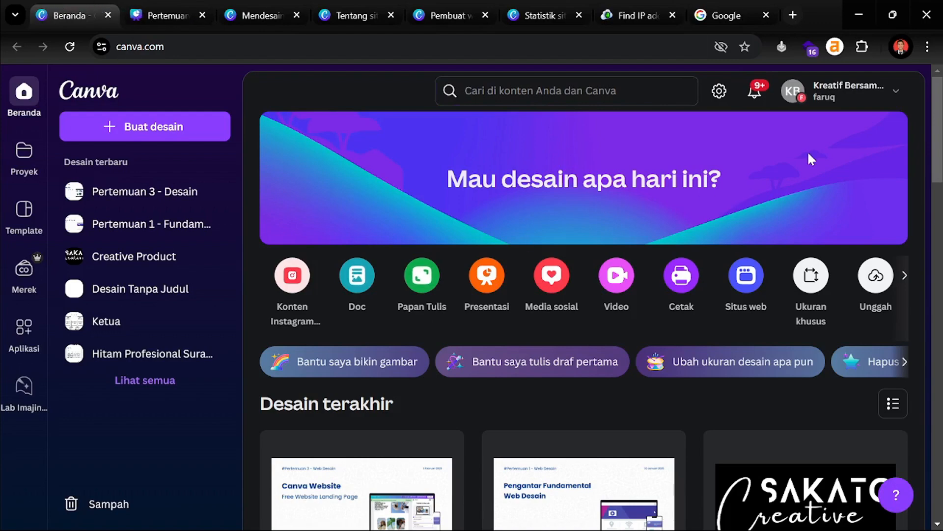
click(867, 84)
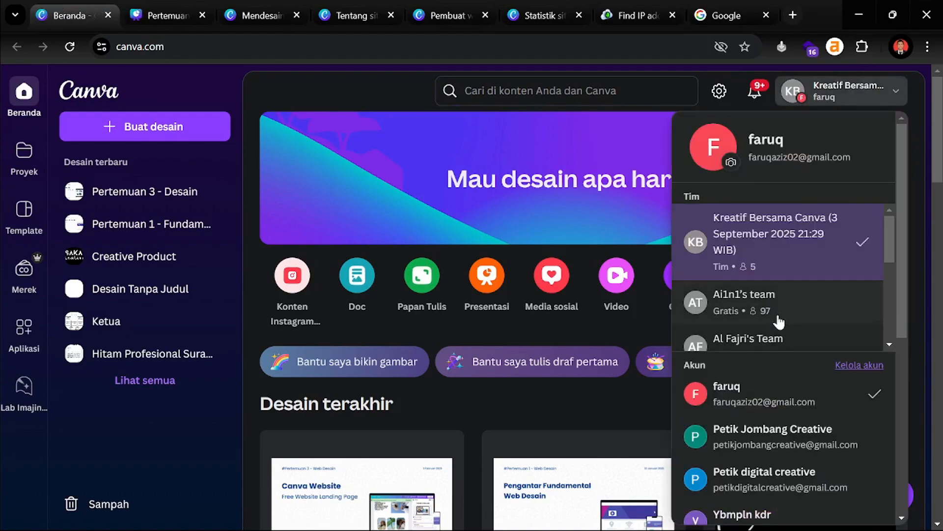
scroll(786, 285, down, 2)
click(787, 99)
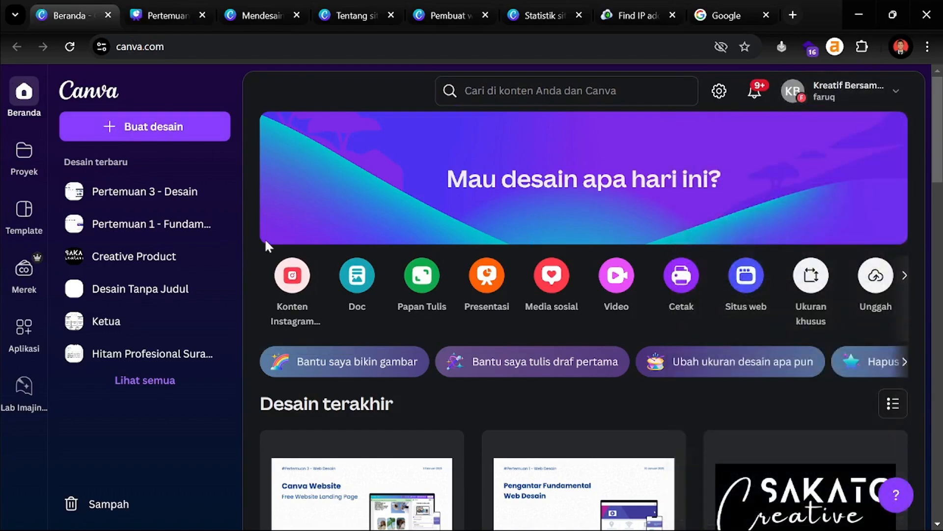
scroll(474, 330, down, 7)
scroll(491, 344, up, 8)
scroll(374, 402, down, 3)
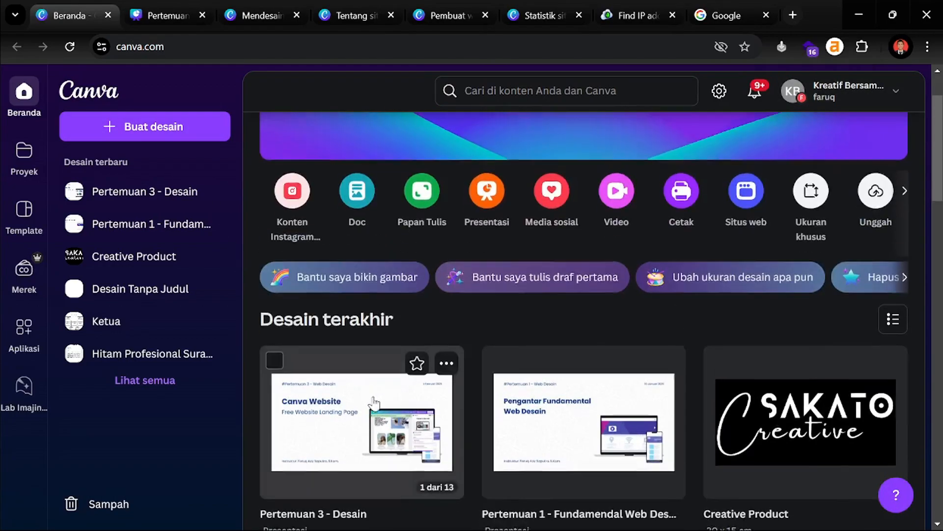
scroll(480, 411, down, 3)
scroll(480, 411, up, 5)
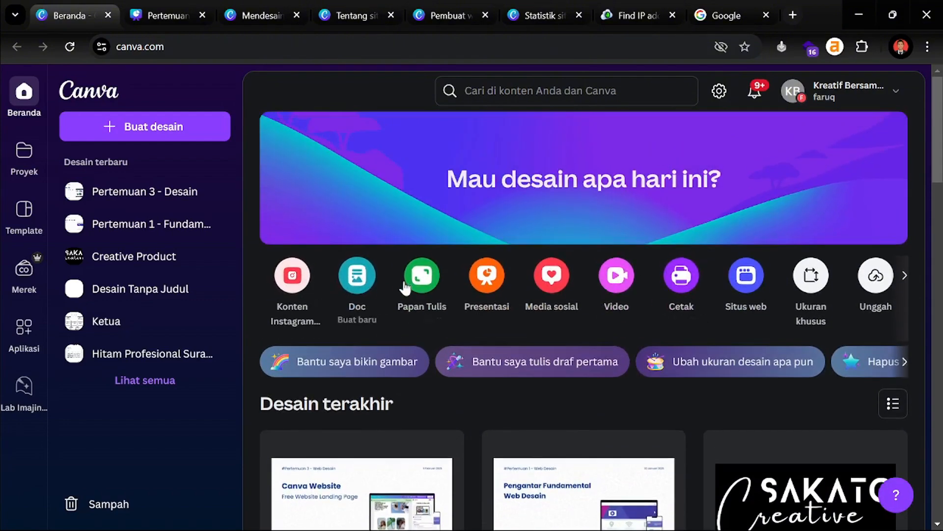
Search 'situs' and create a blank Situs Web design, then return home
click(507, 92)
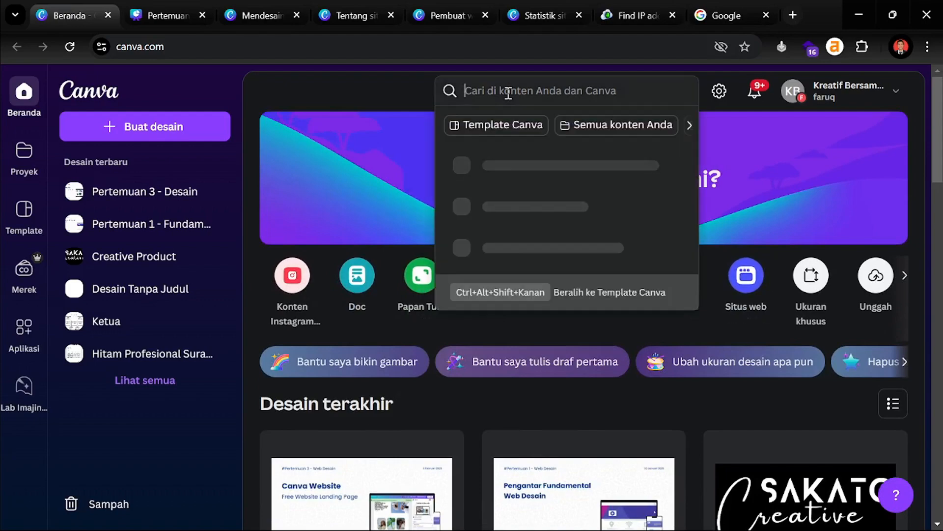
text(sit)
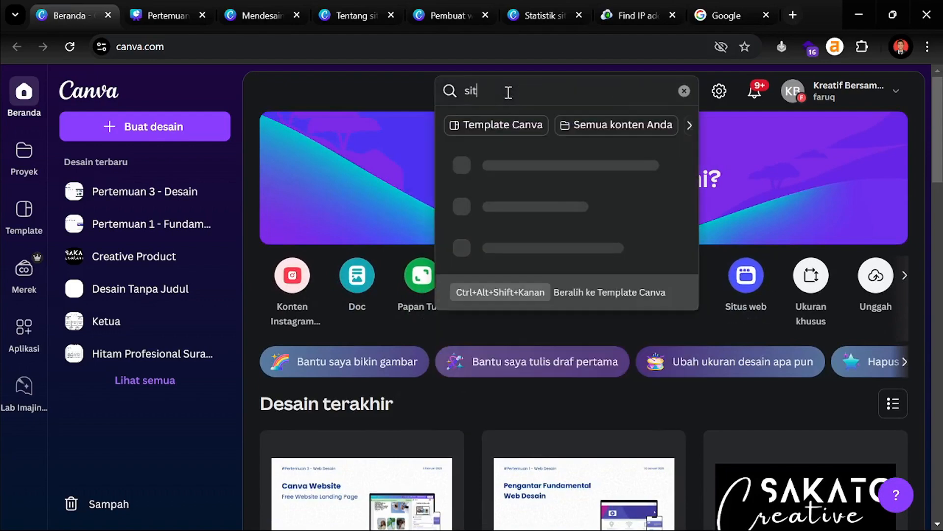
text(u)
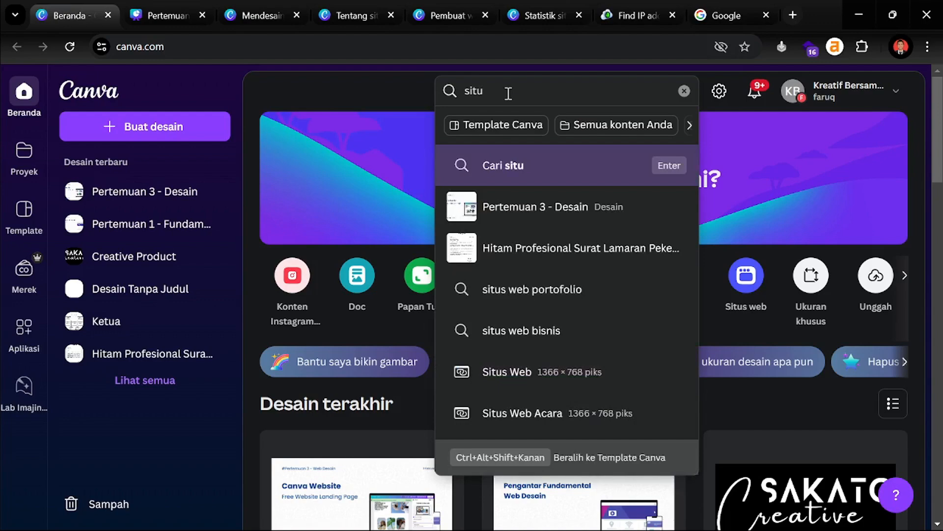
text(s web)
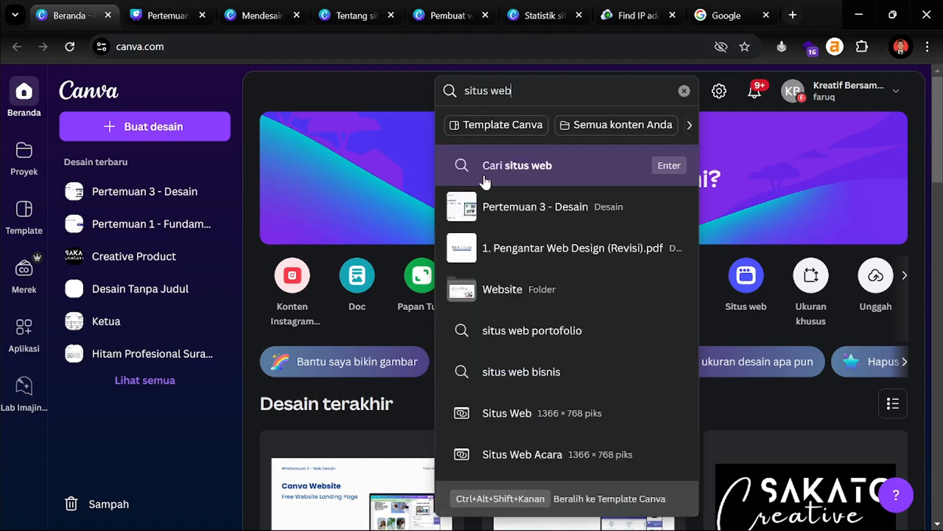
scroll(540, 420, down, 2)
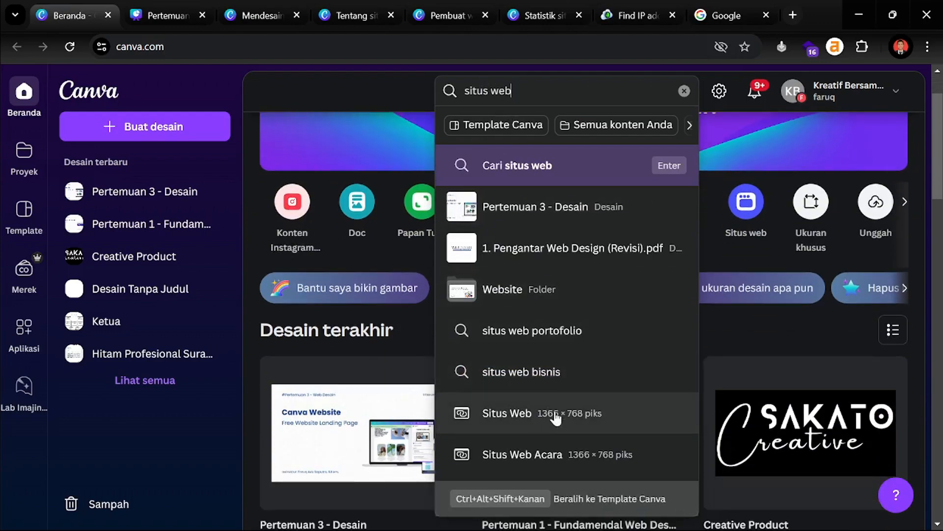
click(748, 201)
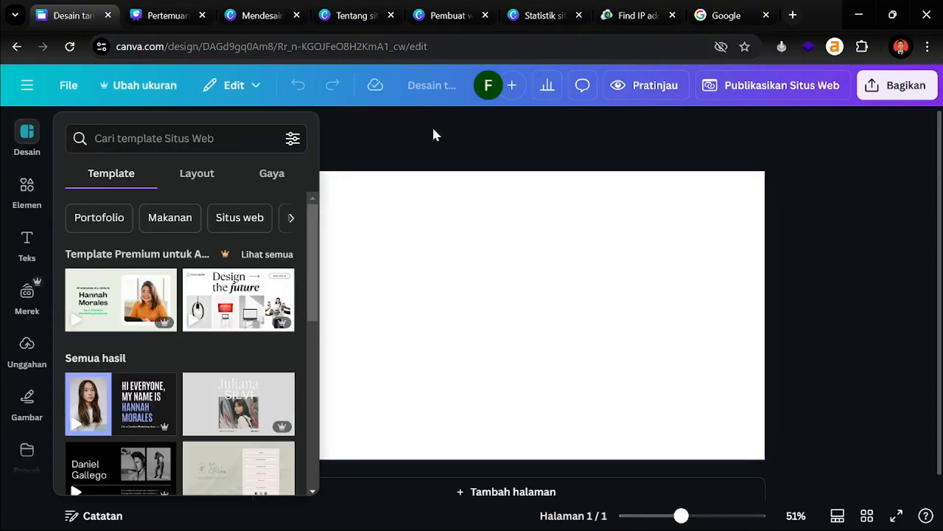
click(432, 128)
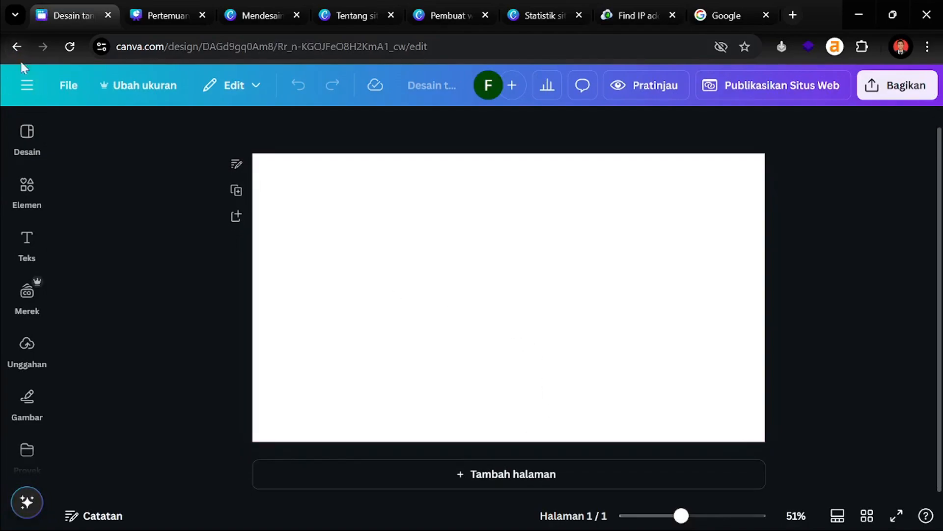
click(16, 46)
Search for 'situs web' templates and scroll through the website results
click(513, 99)
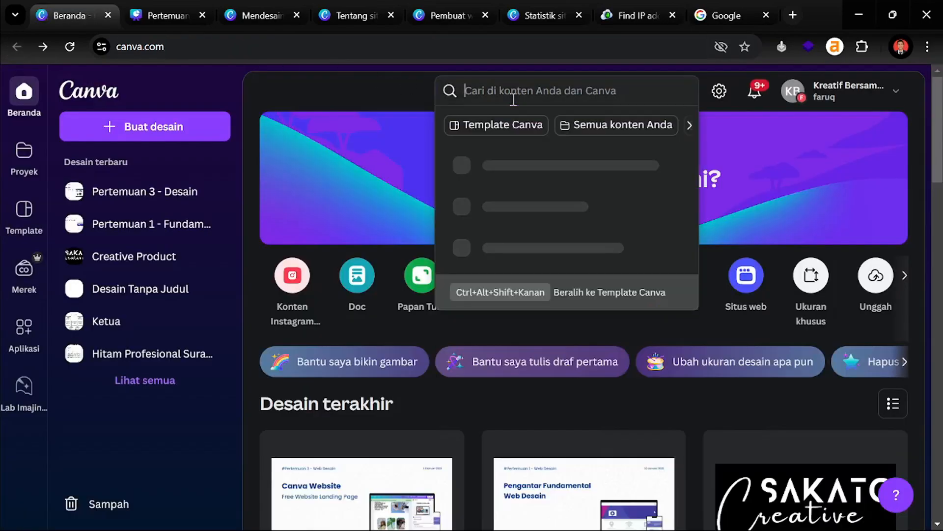
text(situs web)
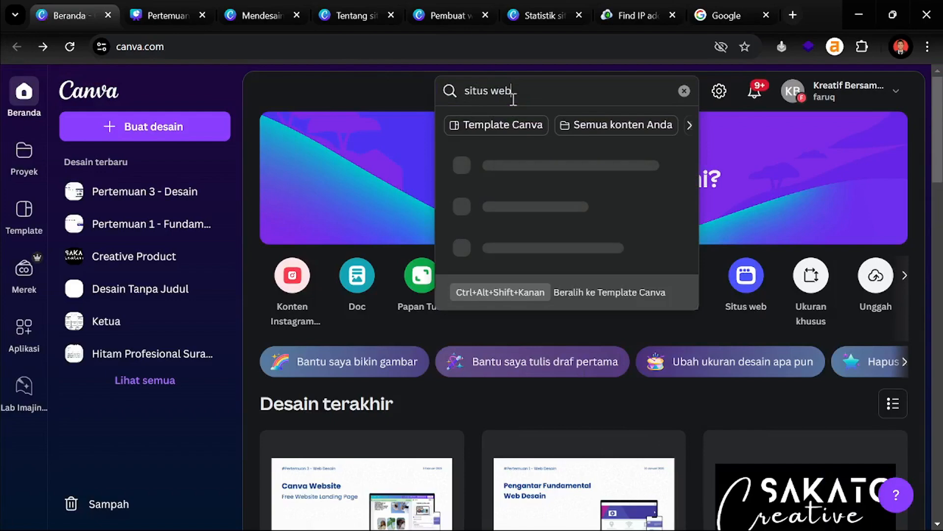
key(Return)
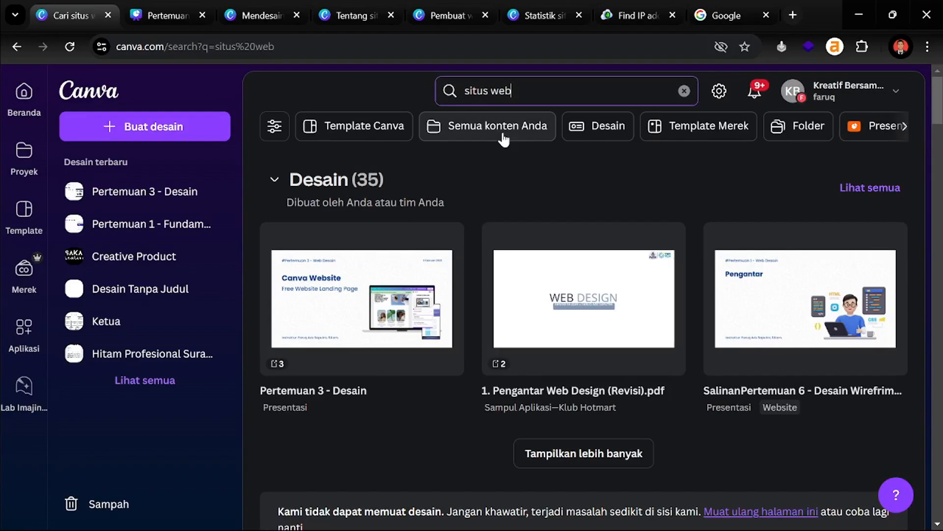
scroll(502, 141, down, 12)
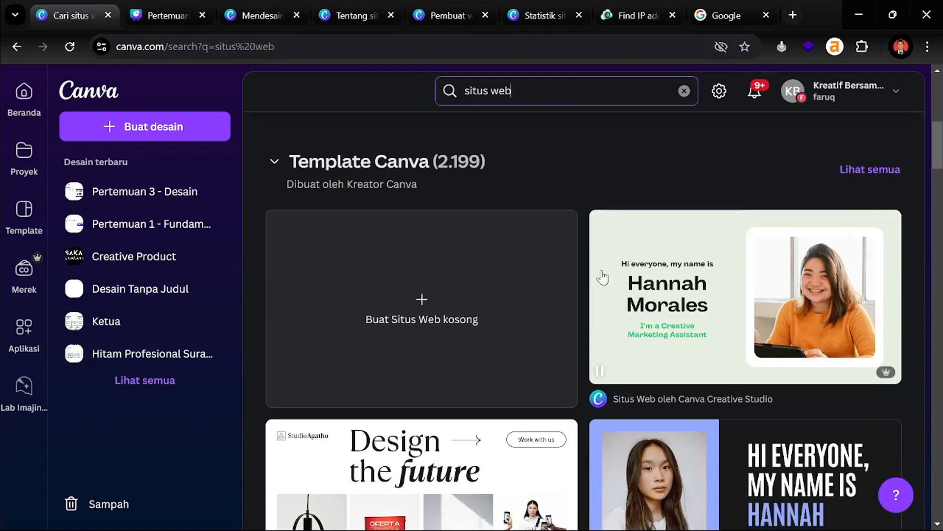
scroll(580, 223, down, 3)
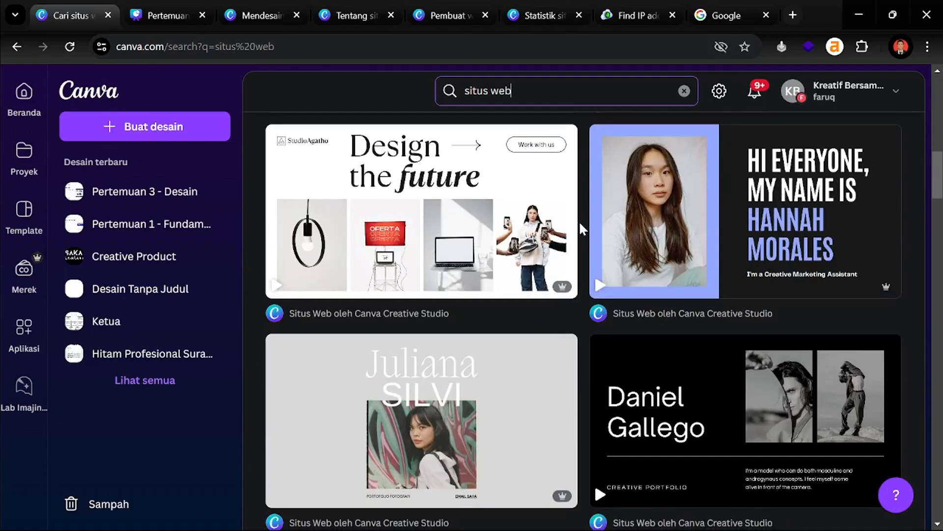
scroll(580, 224, up, 3)
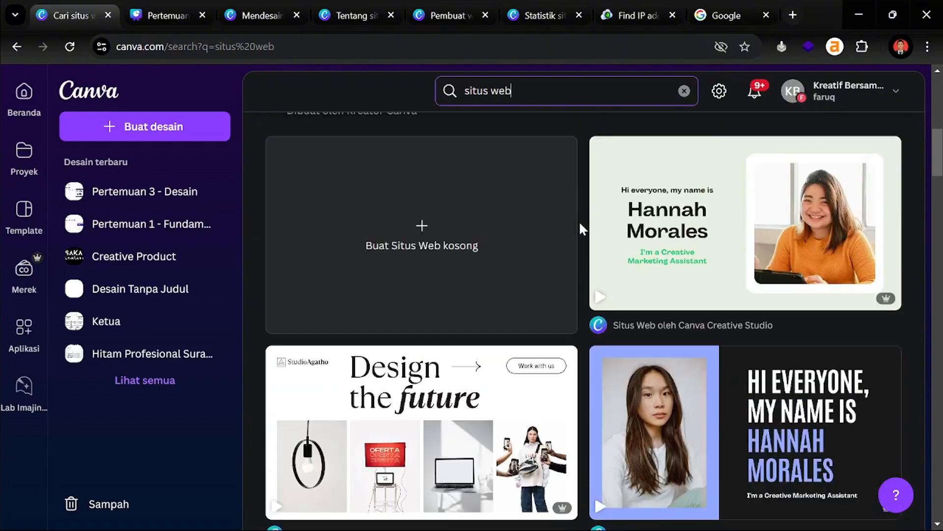
scroll(580, 223, down, 2)
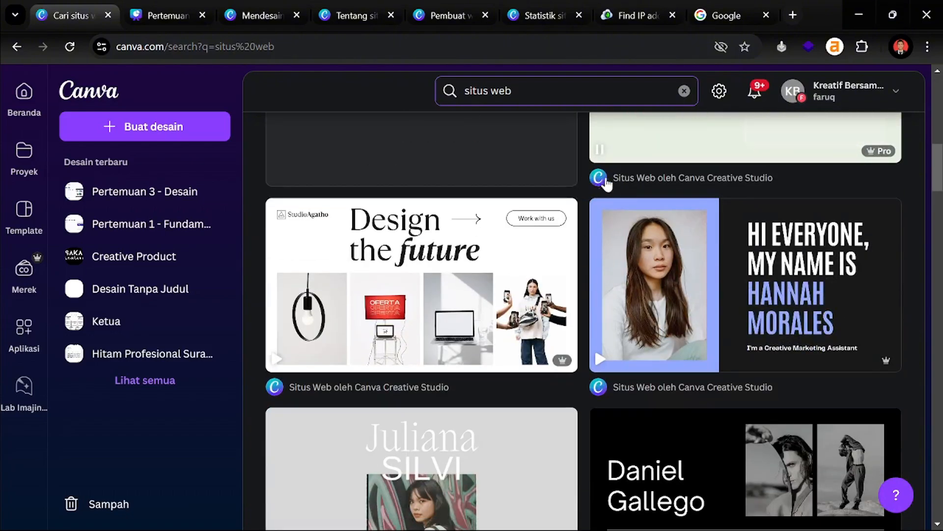
scroll(561, 226, down, 12)
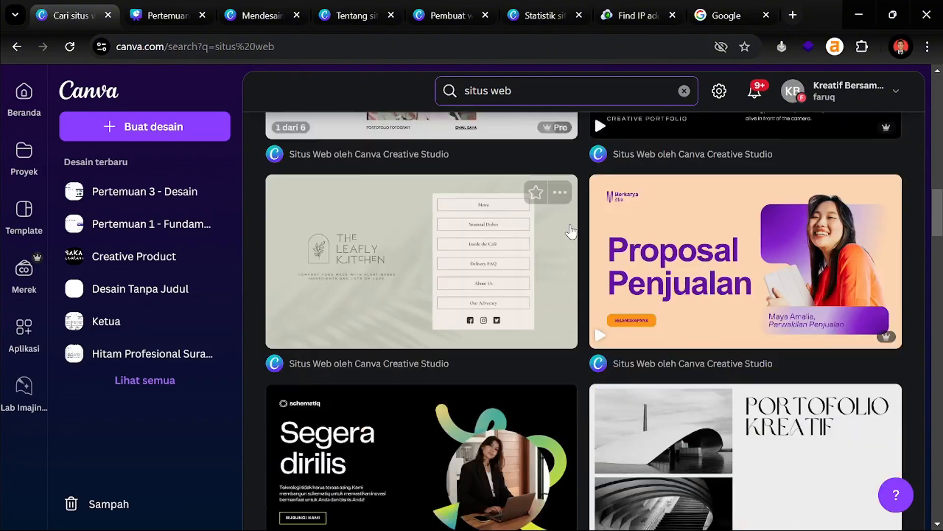
scroll(574, 237, down, 7)
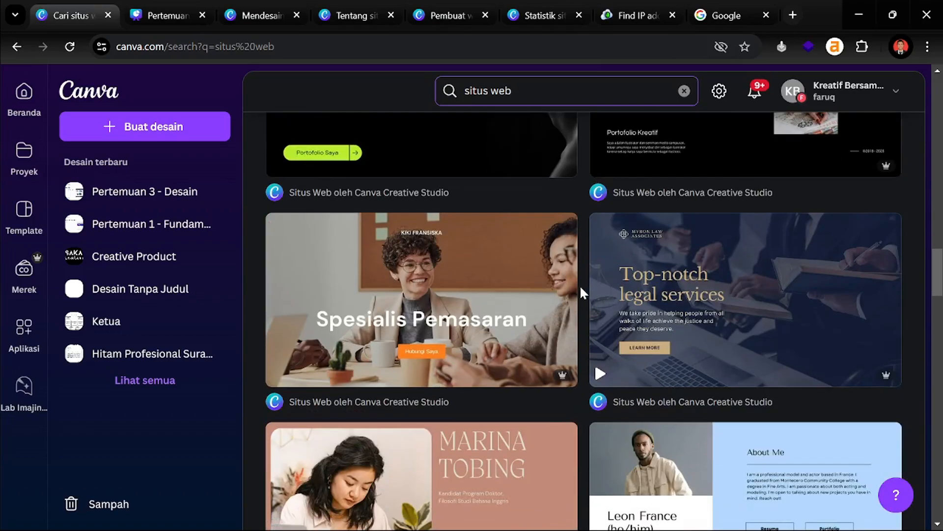
scroll(581, 292, down, 3)
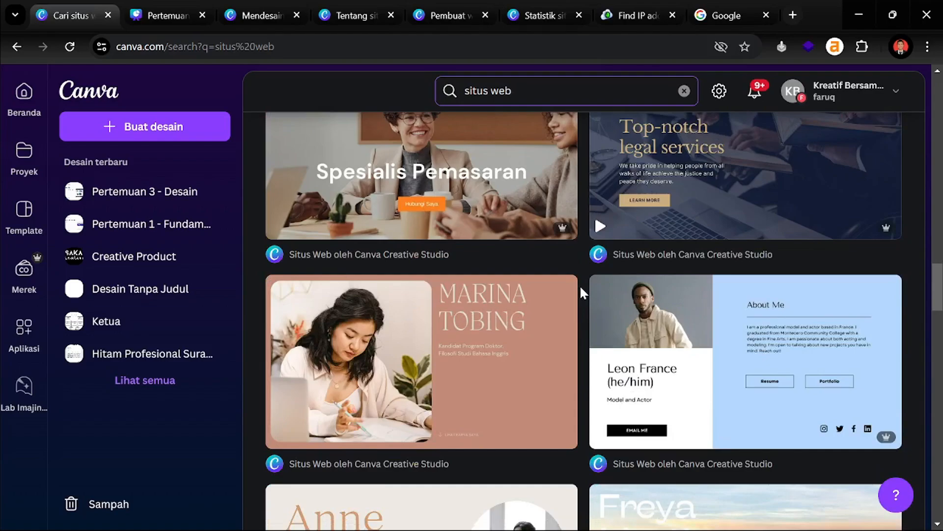
scroll(581, 289, down, 6)
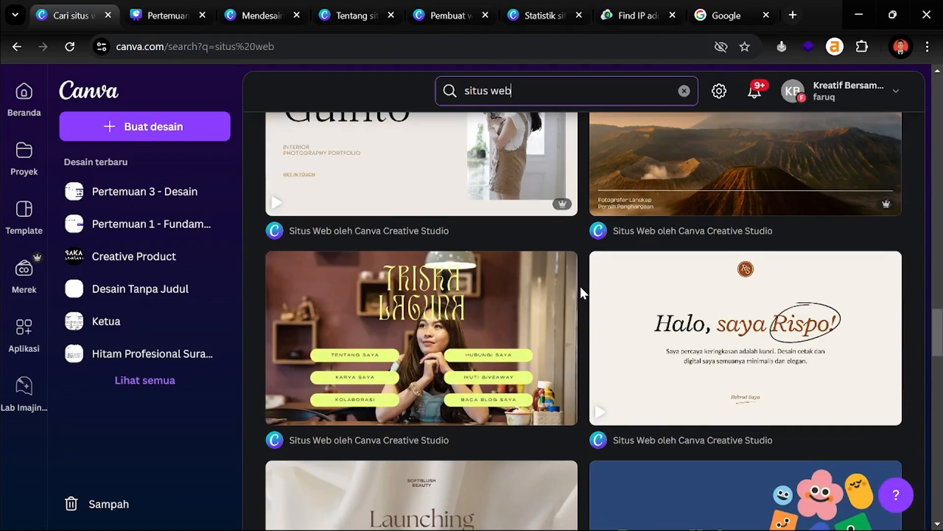
scroll(581, 289, down, 8)
scroll(580, 285, up, 4)
scroll(580, 285, down, 9)
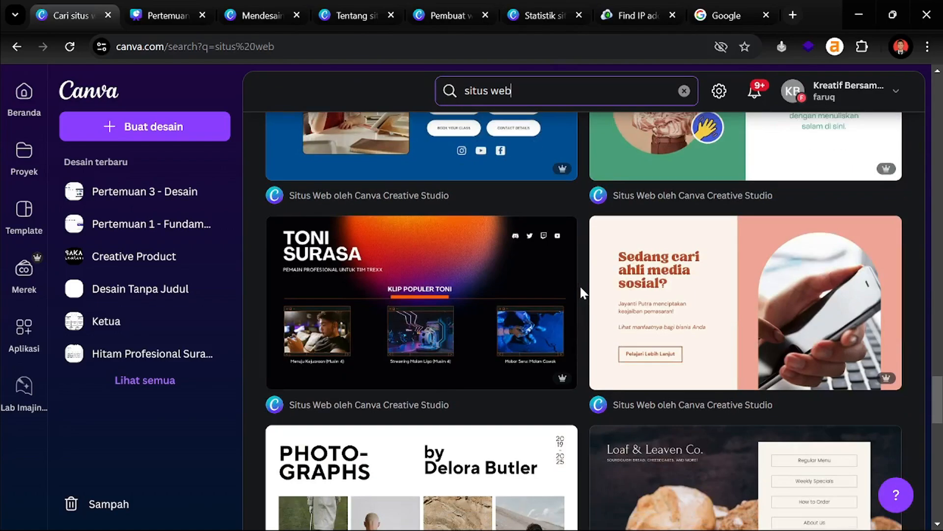
scroll(580, 285, up, 2)
scroll(497, 301, down, 6)
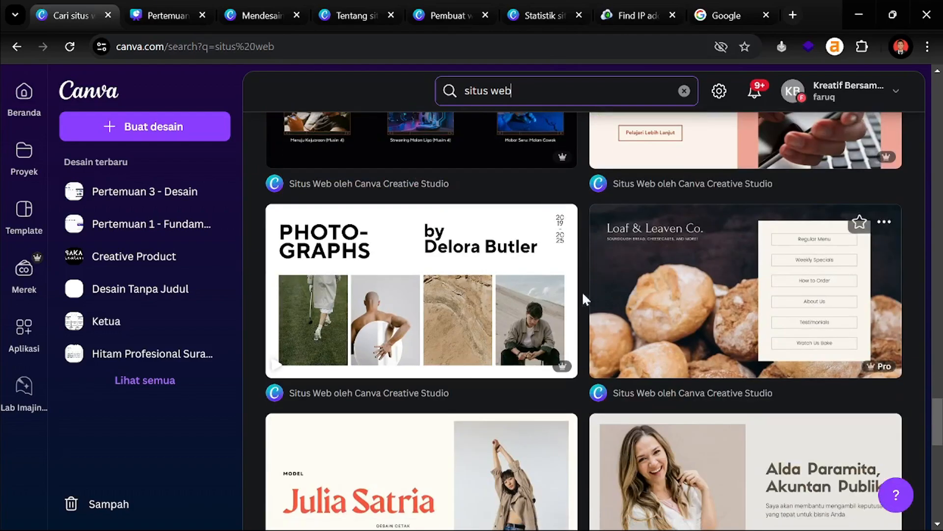
scroll(578, 294, down, 5)
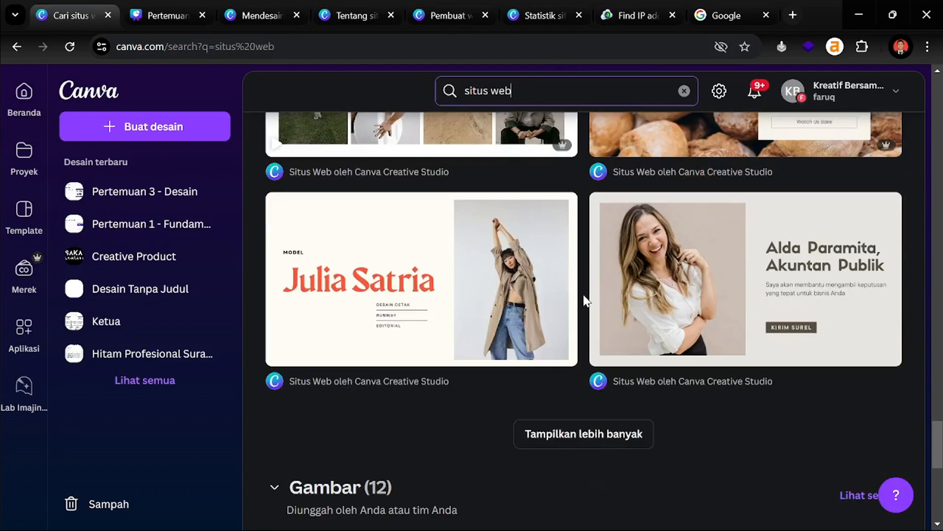
Load more website templates and scroll the expanded results down to Template Canva
click(591, 432)
scroll(580, 393, down, 7)
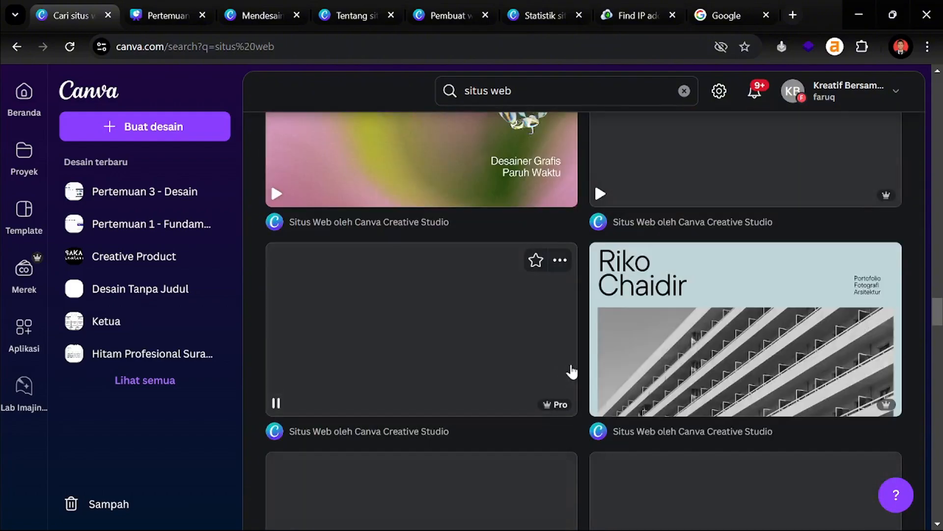
scroll(596, 351, up, 20)
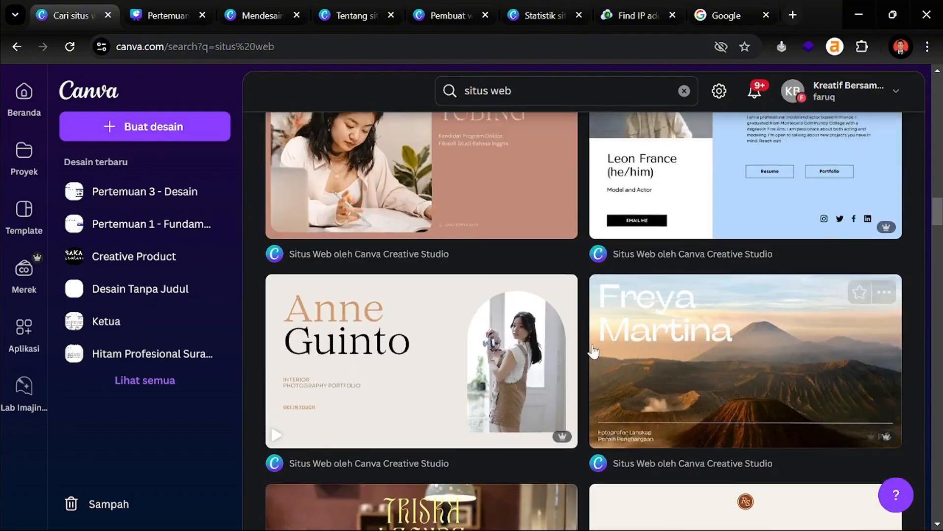
scroll(584, 346, up, 20)
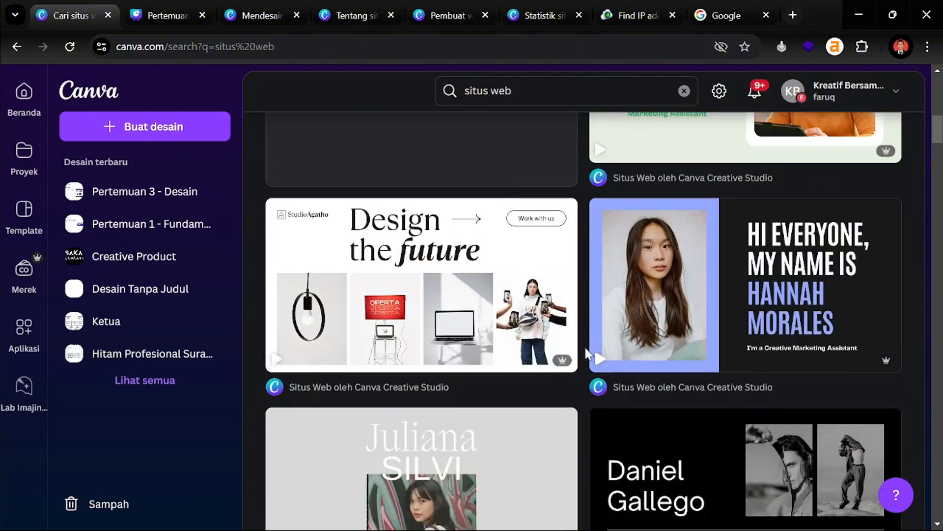
scroll(585, 346, up, 2)
scroll(481, 236, down, 6)
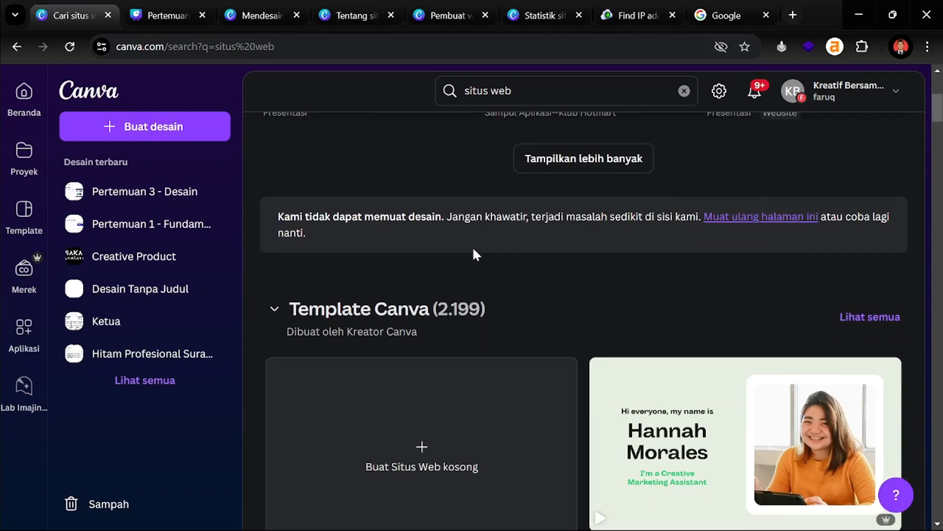
scroll(542, 221, down, 2)
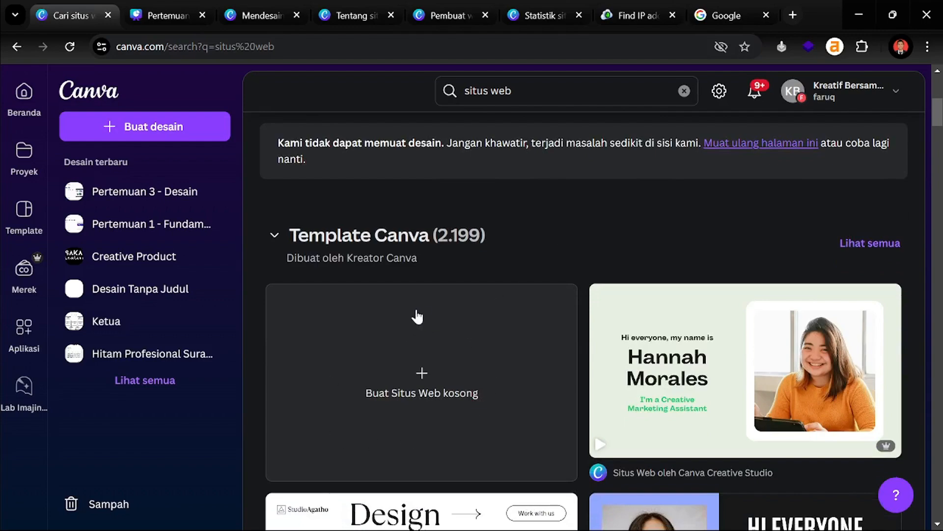
Create a blank website, close the template panel, and check the sharing options
click(423, 374)
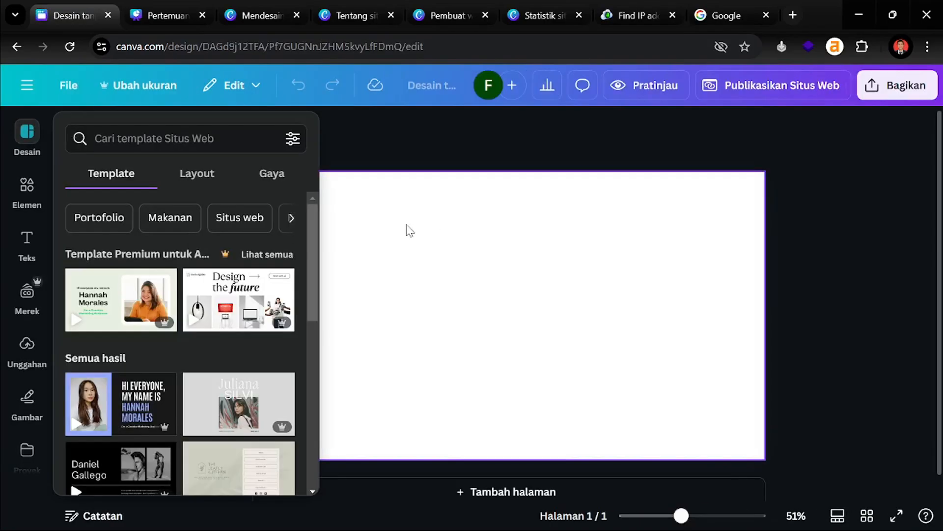
scroll(219, 343, down, 2)
click(500, 147)
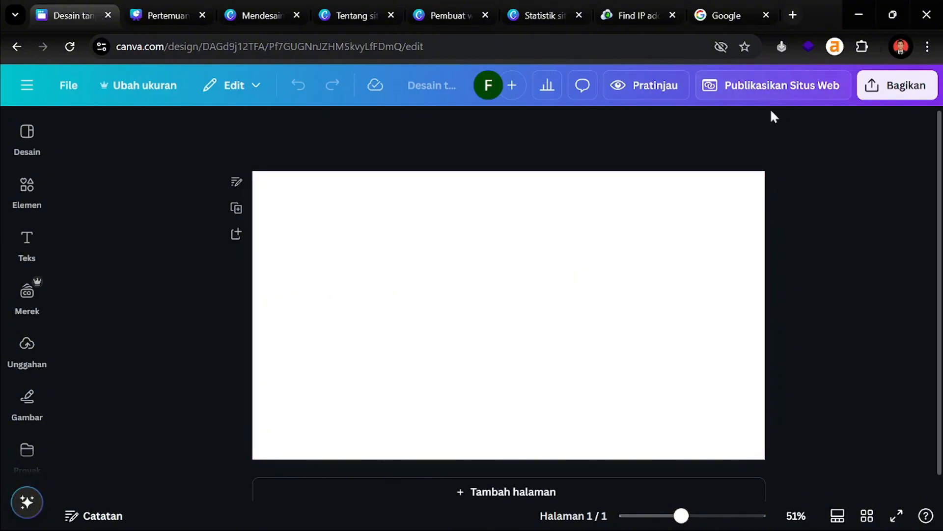
click(896, 93)
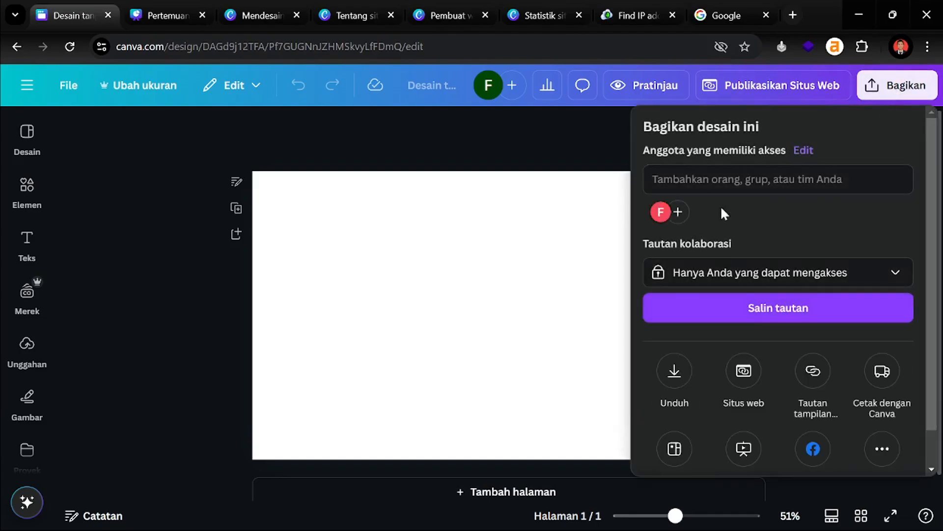
scroll(836, 358, down, 1)
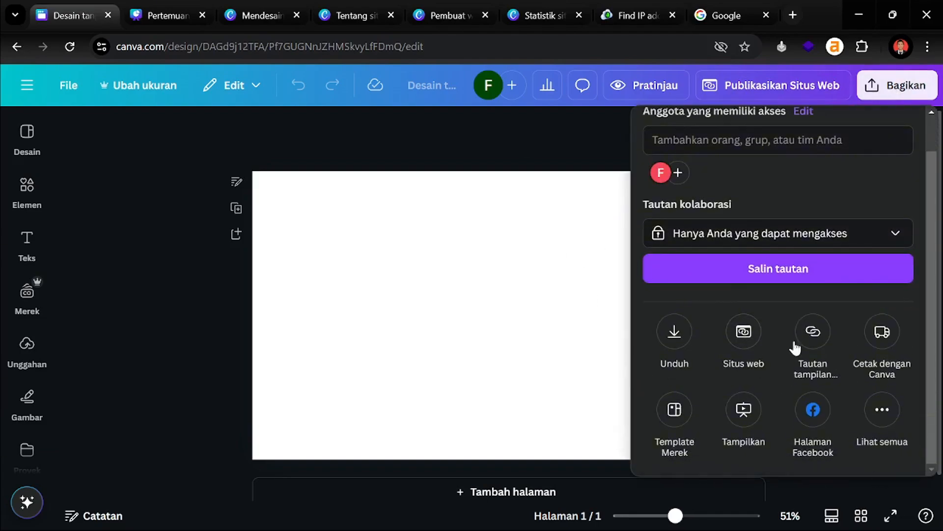
click(529, 144)
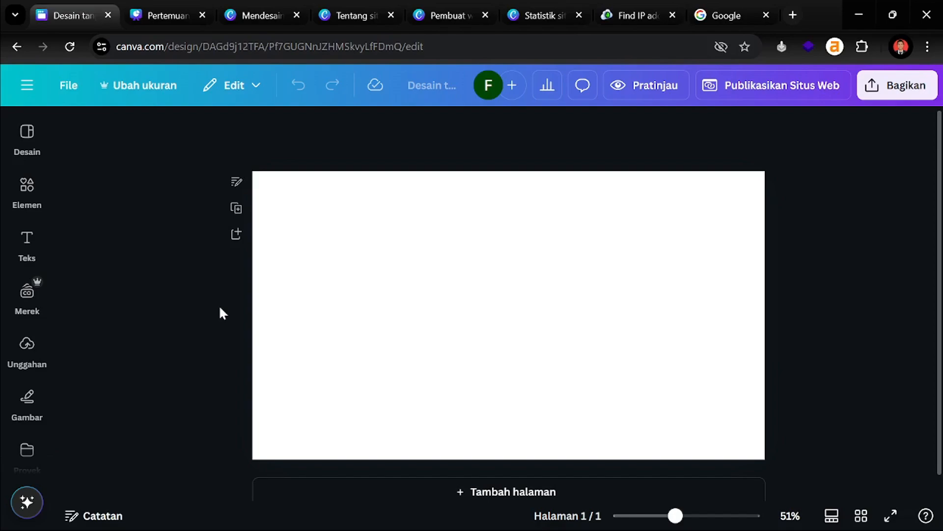
Apply all six pages of the dark digital-marketer portfolio template to the blank website
click(519, 246)
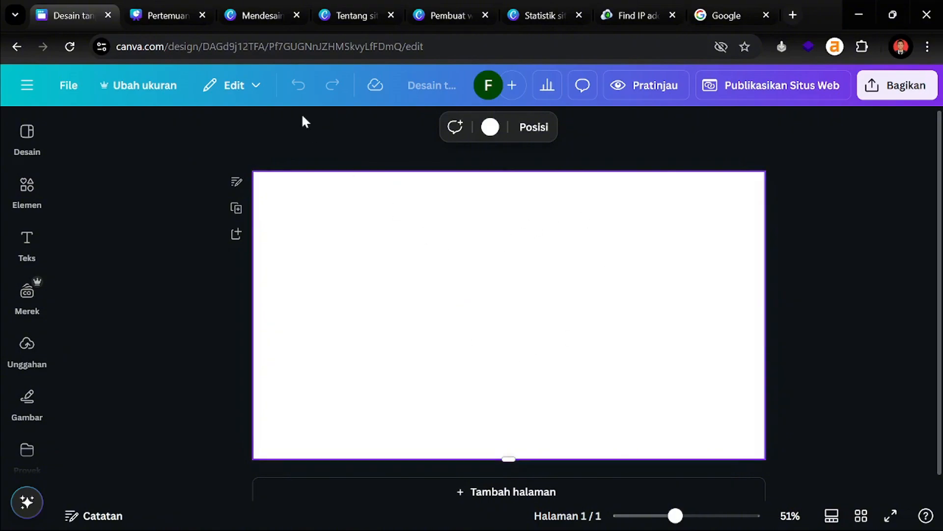
scroll(512, 254, down, 1)
scroll(549, 217, up, 1)
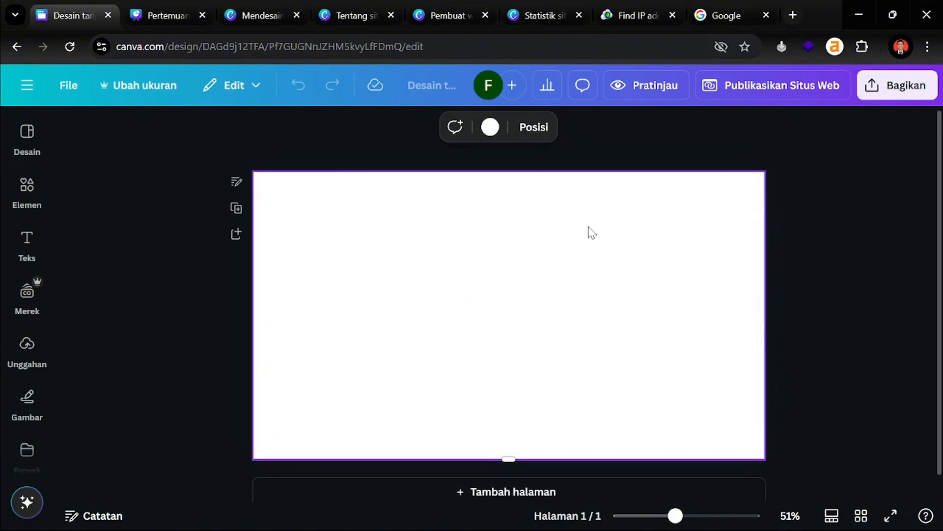
click(350, 167)
click(25, 138)
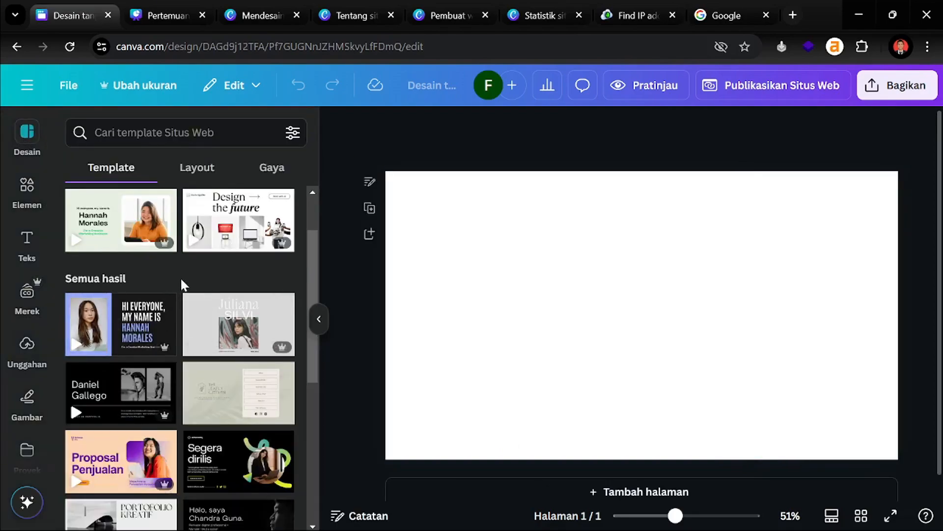
scroll(181, 283, down, 5)
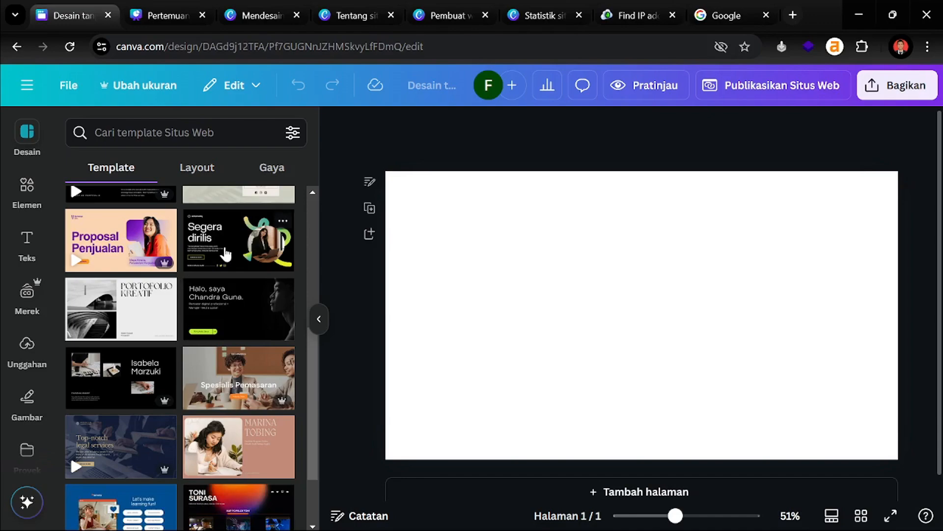
click(236, 312)
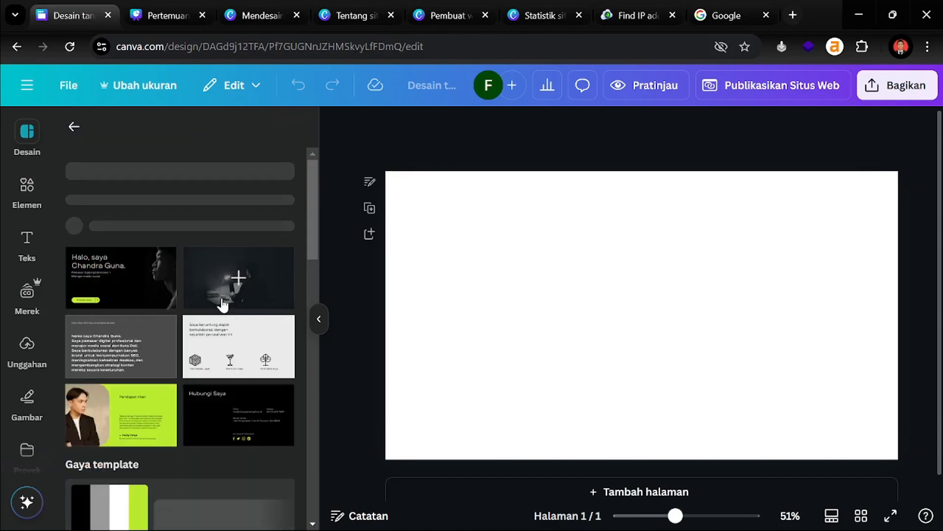
scroll(210, 324, down, 2)
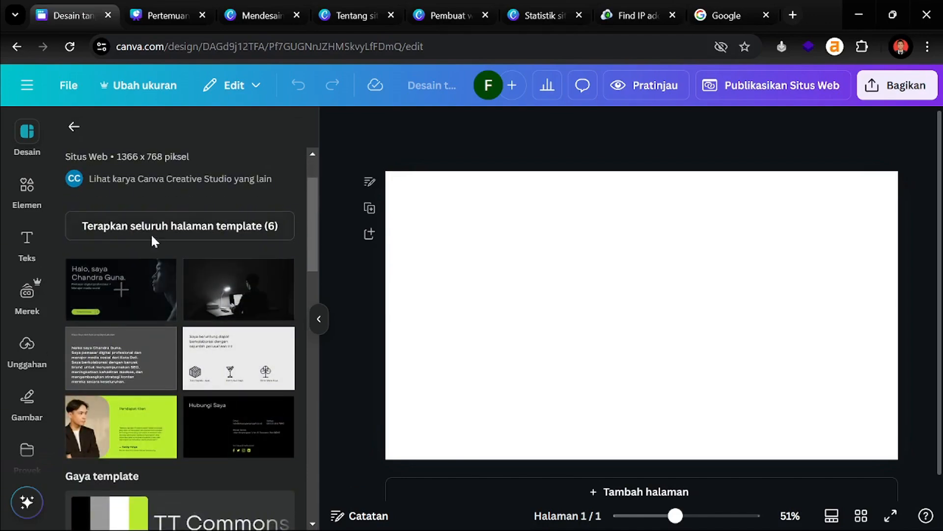
scroll(136, 299, down, 5)
scroll(186, 284, up, 5)
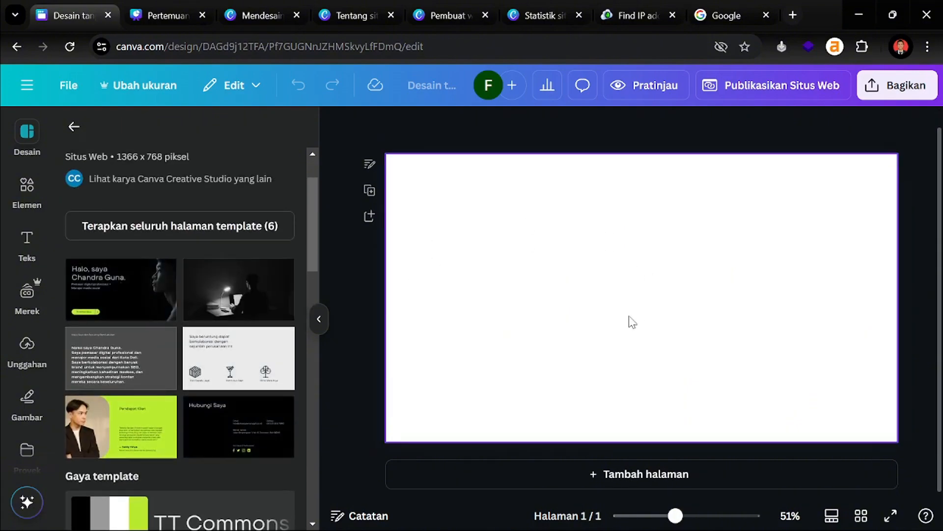
click(175, 228)
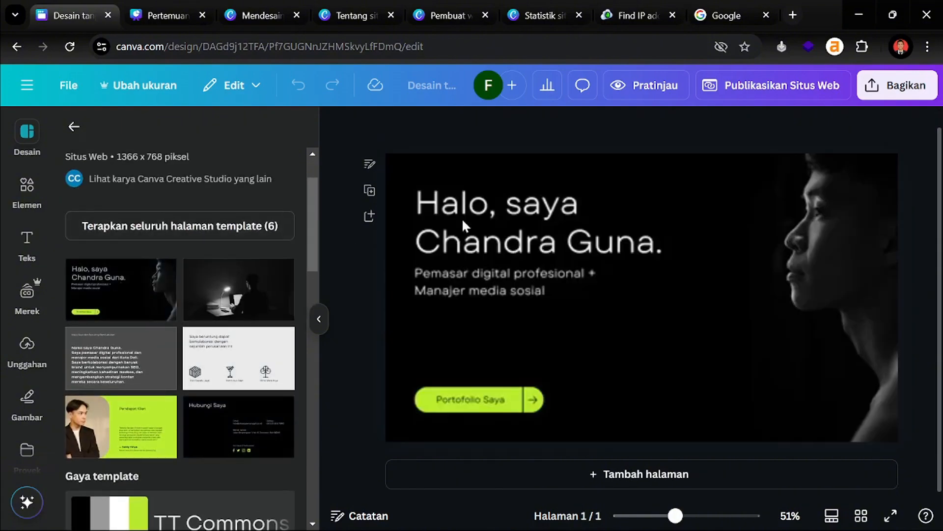
Collapse the template panel and scroll through all six pages, hero to Hubungi Saya
click(471, 237)
scroll(644, 261, down, 5)
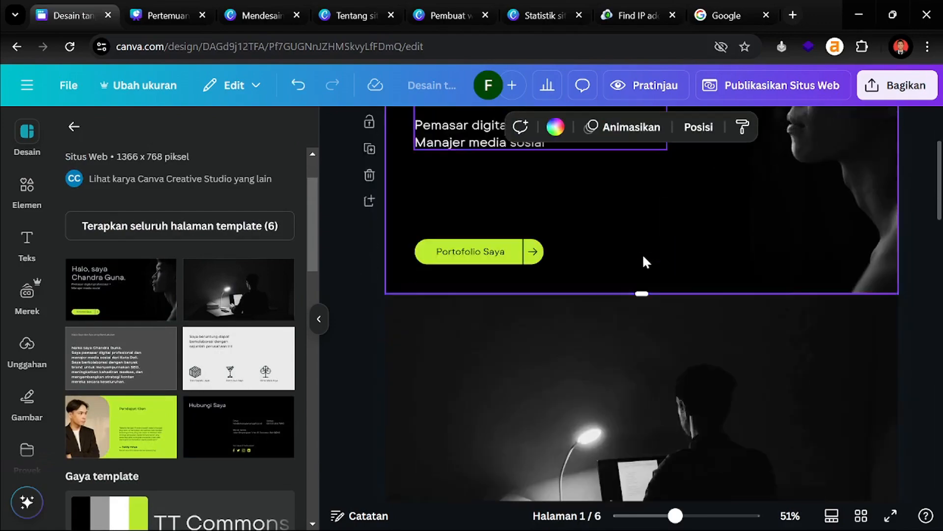
click(319, 319)
scroll(659, 328, up, 5)
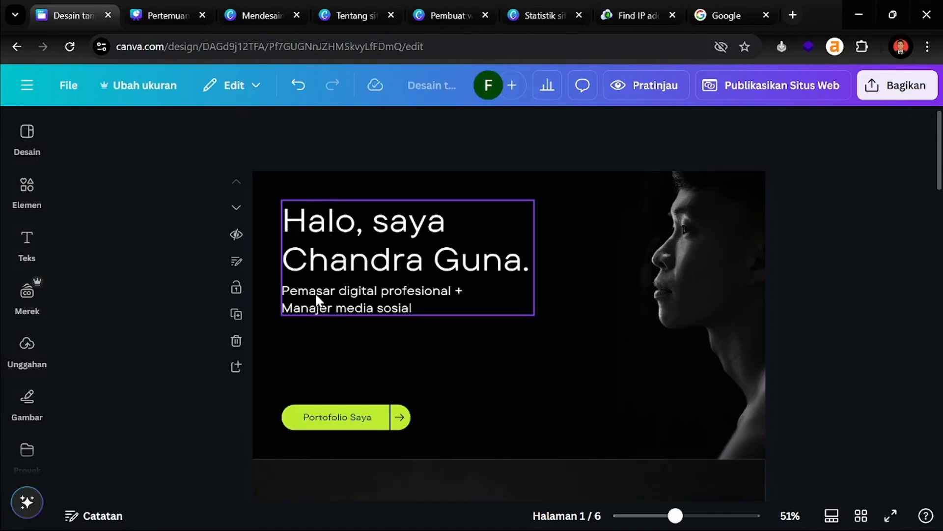
scroll(389, 289, down, 13)
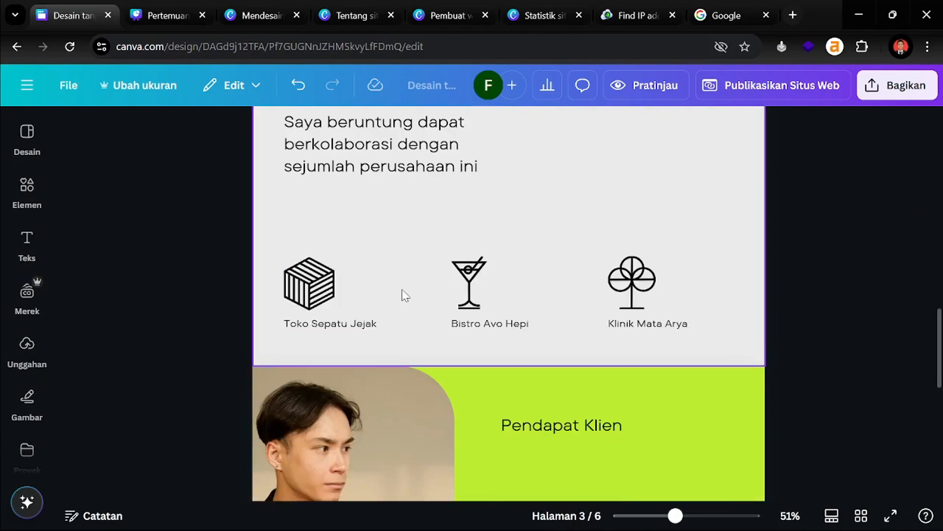
scroll(373, 289, down, 10)
scroll(442, 339, up, 2)
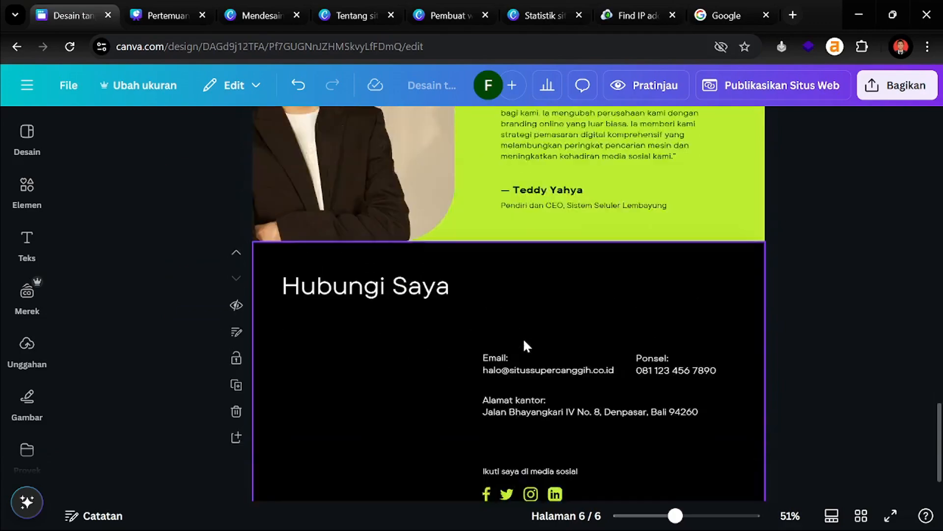
scroll(523, 344, up, 20)
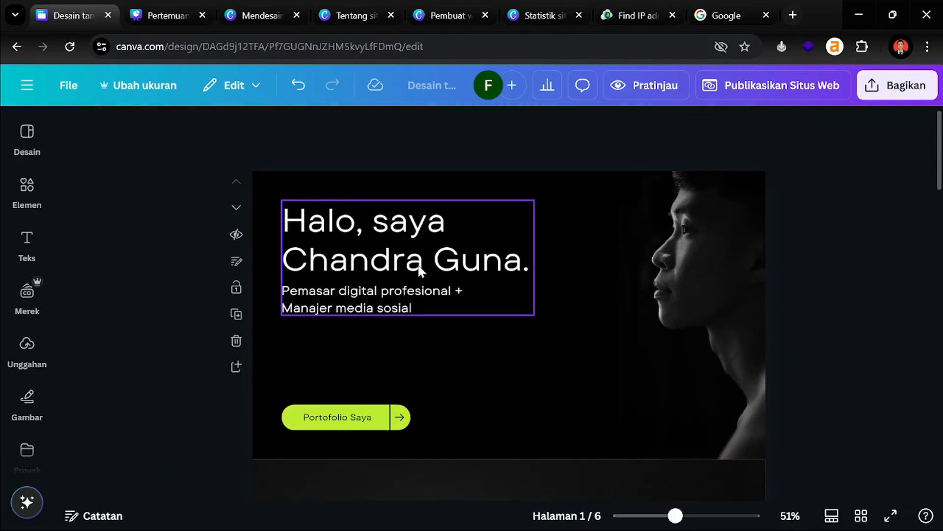
Capitalise 'saya' so the hero headline reads 'Halo, Saya'
click(372, 238)
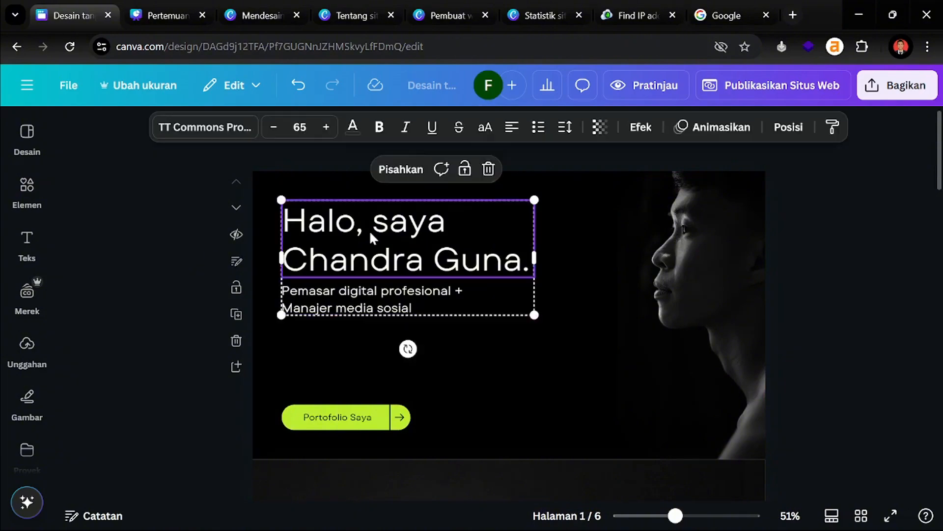
double_click(372, 238)
click(163, 216)
click(317, 217)
double_click(339, 219)
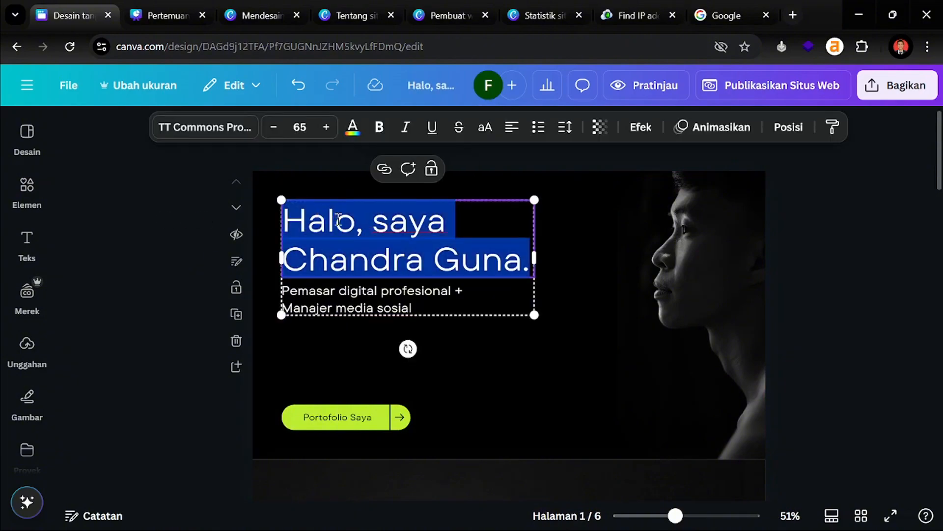
click(158, 243)
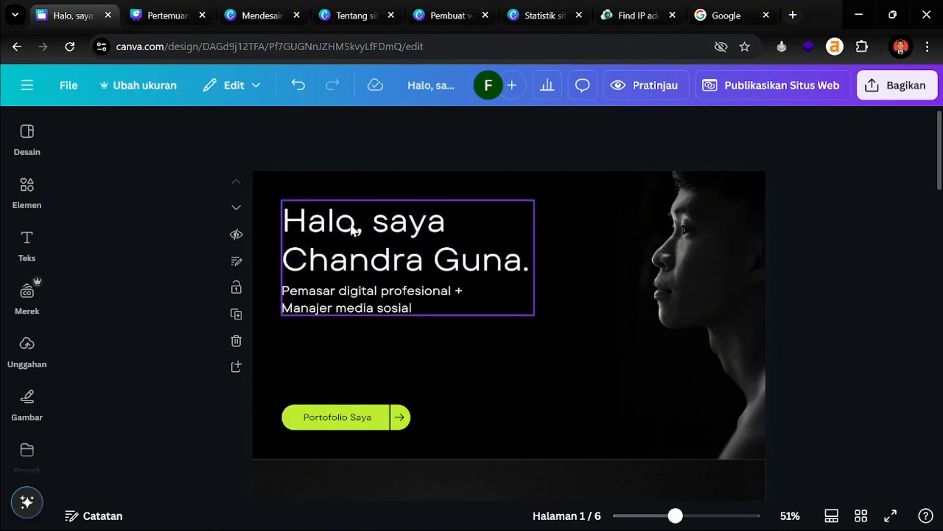
double_click(385, 228)
click(393, 222)
key(BackSpace)
text(S)
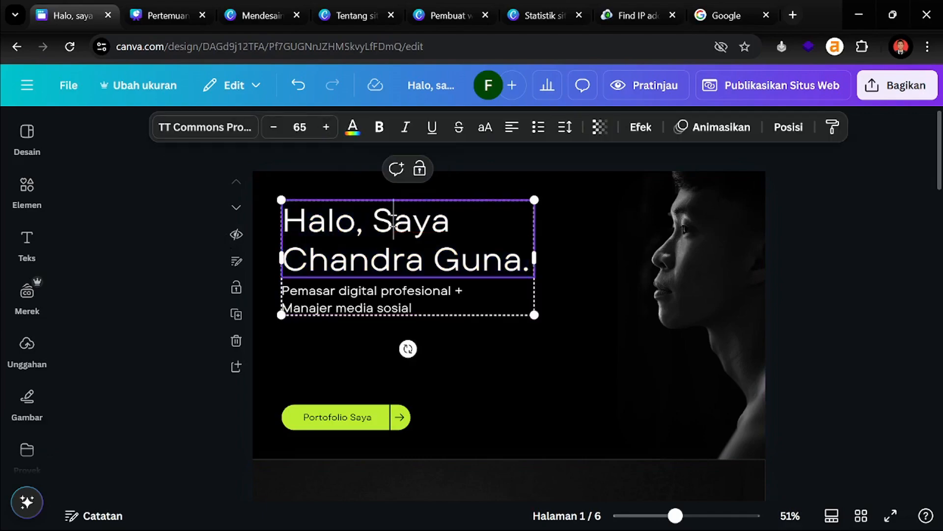
Replace the sample name on the headline's second line with the owner's full name
triple_click(341, 261)
click(341, 260)
drag(285, 258, 529, 258)
text(FAru)
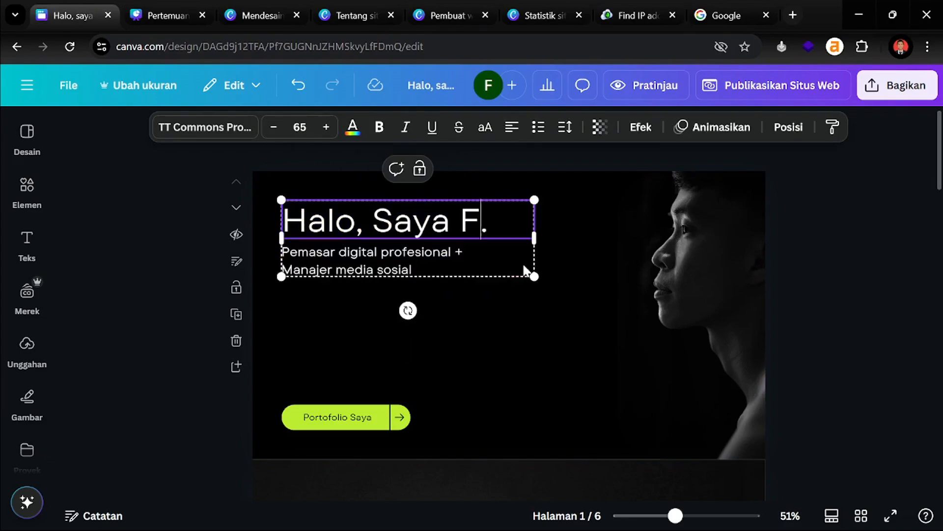
key(BackSpace)
key(BackSpace)
key(BackSpace)
text(aruq )
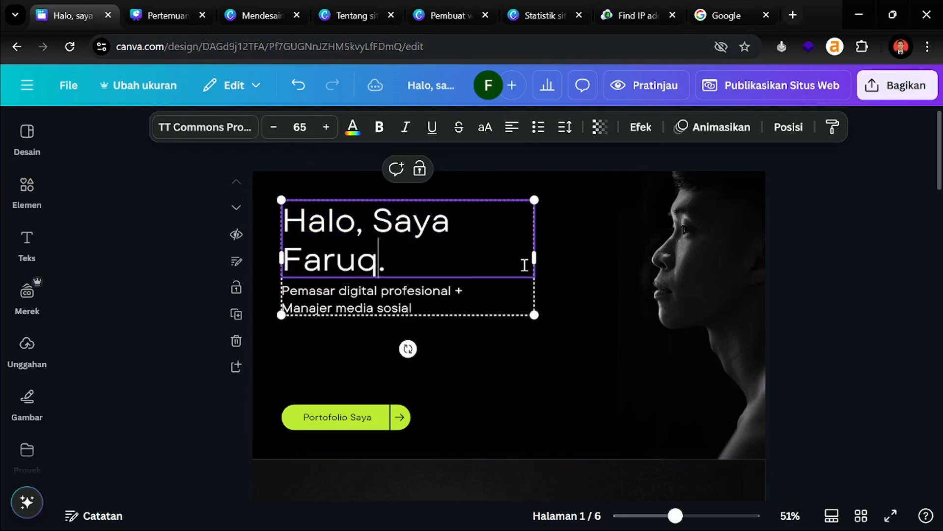
text(Aziz Saputra)
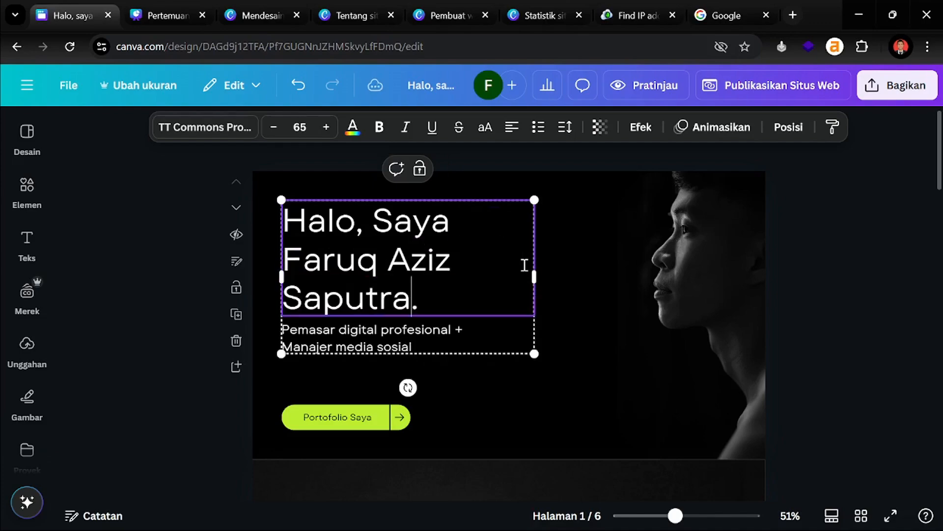
Change the hero subtitle to 'Instruktur Digital Marketing + Freelancer Creative'
click(170, 293)
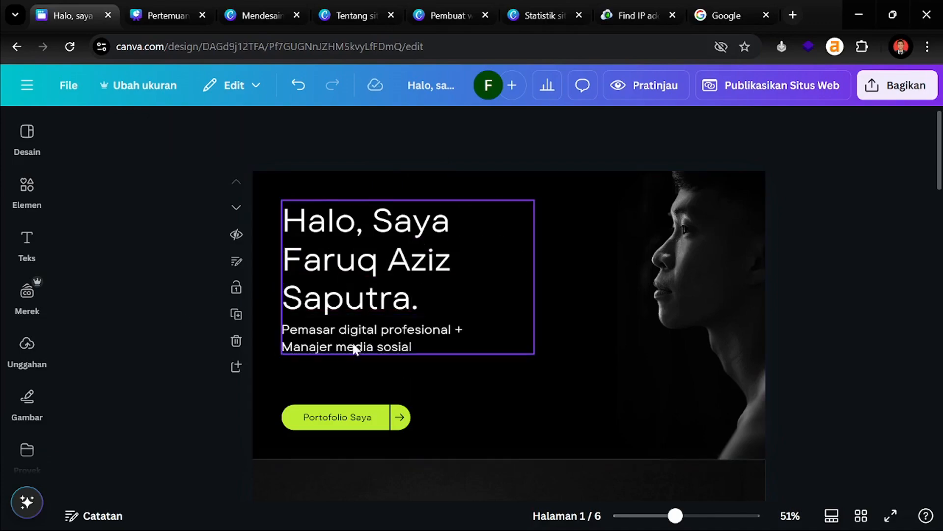
click(386, 339)
click(312, 333)
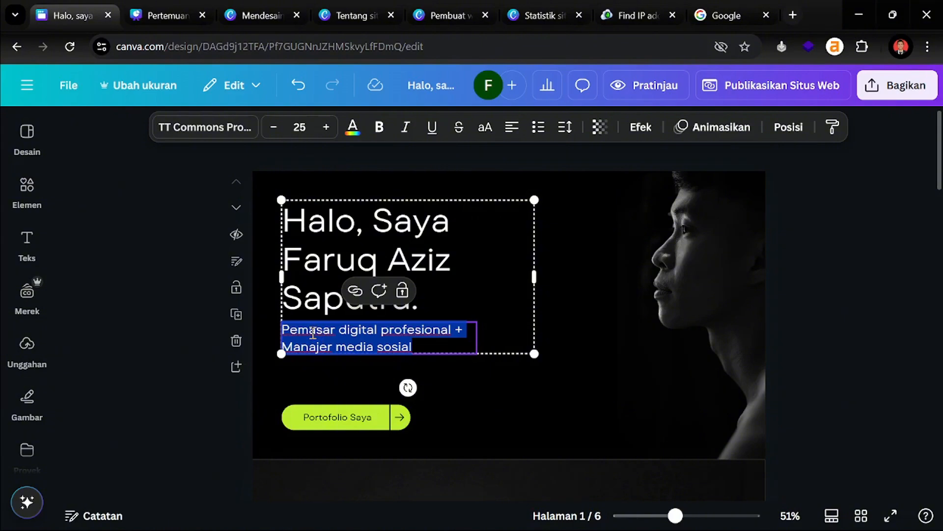
text(Digita)
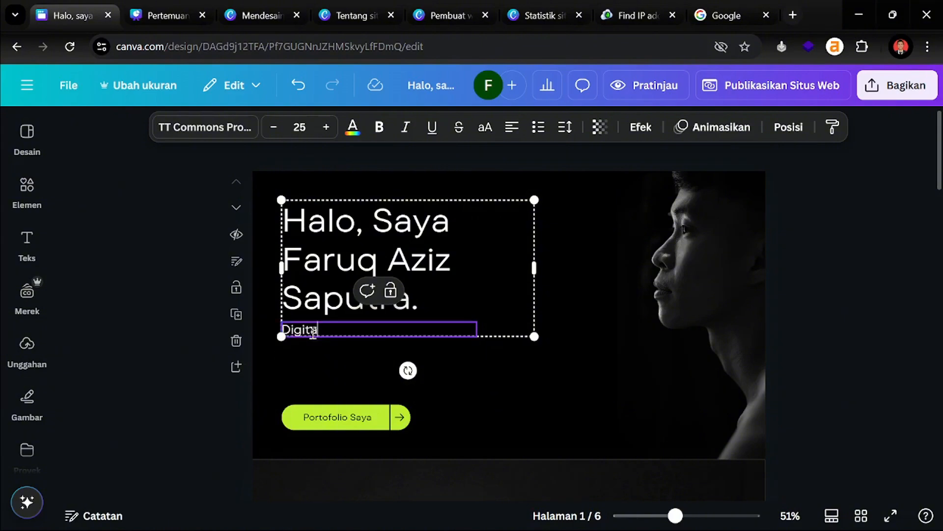
text(l Marketing Sp)
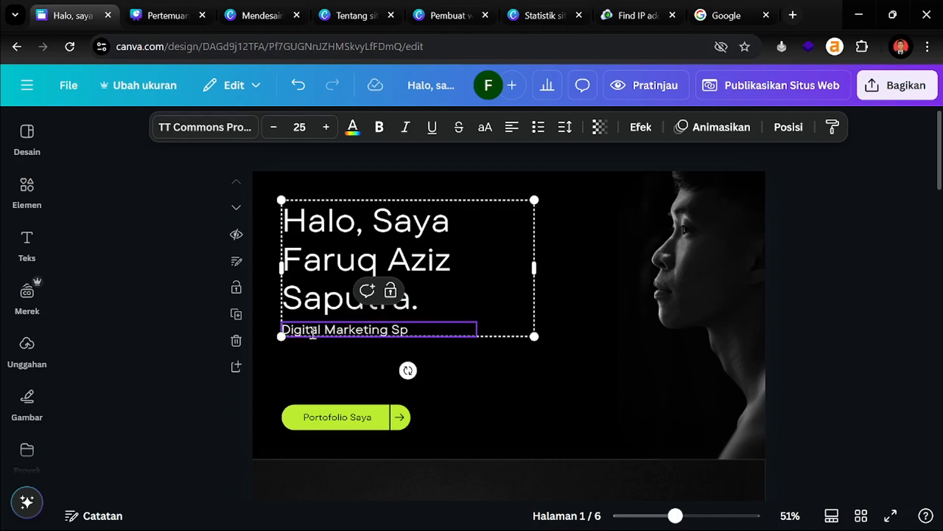
key(ctrl+z)
key(ctrl+z)
key(ctrl+z)
key(ctrl+z)
key(ctrl+z)
key(ctrl+z)
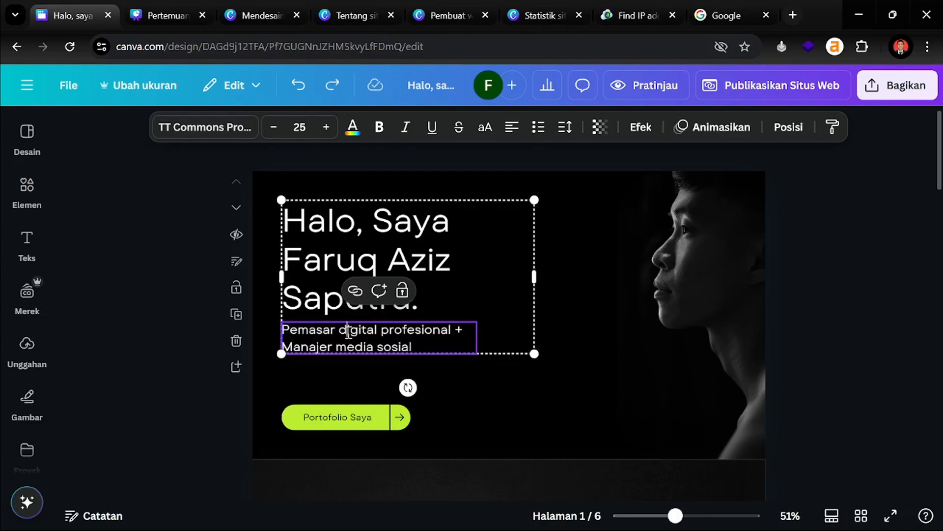
triple_click(349, 333)
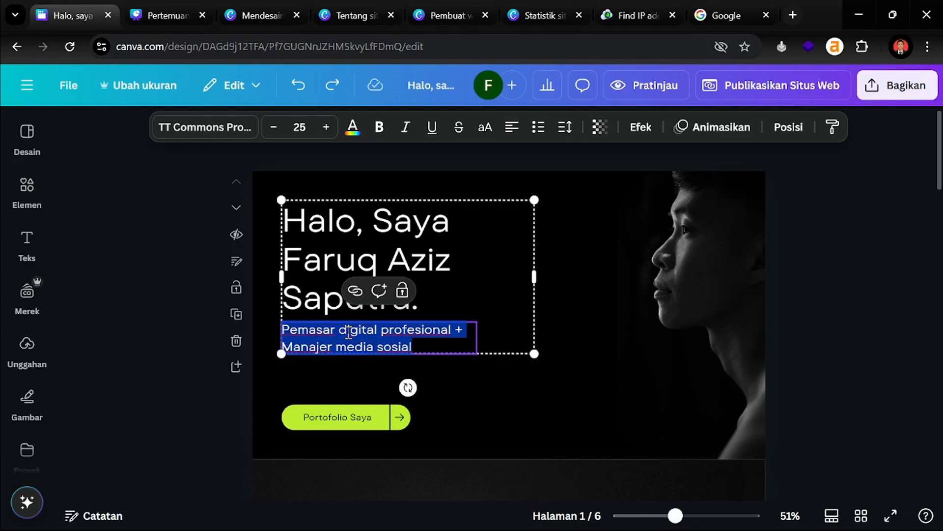
text(Digira)
key(BackSpace)
key(BackSpace)
text(tal )
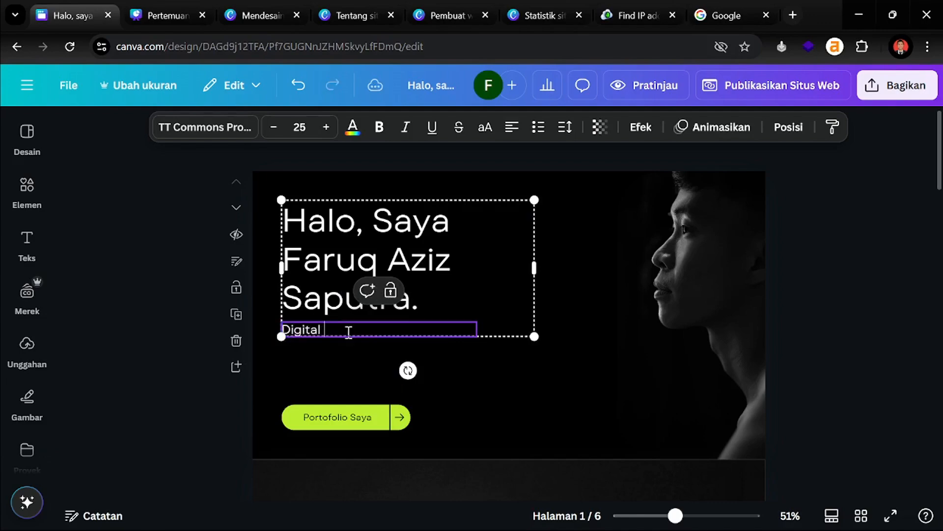
text(Marketing)
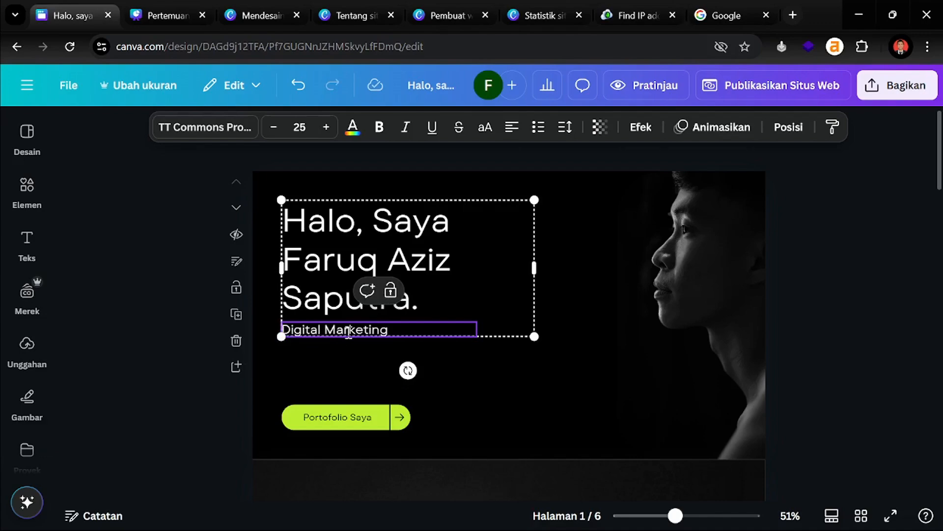
text(Instruk)
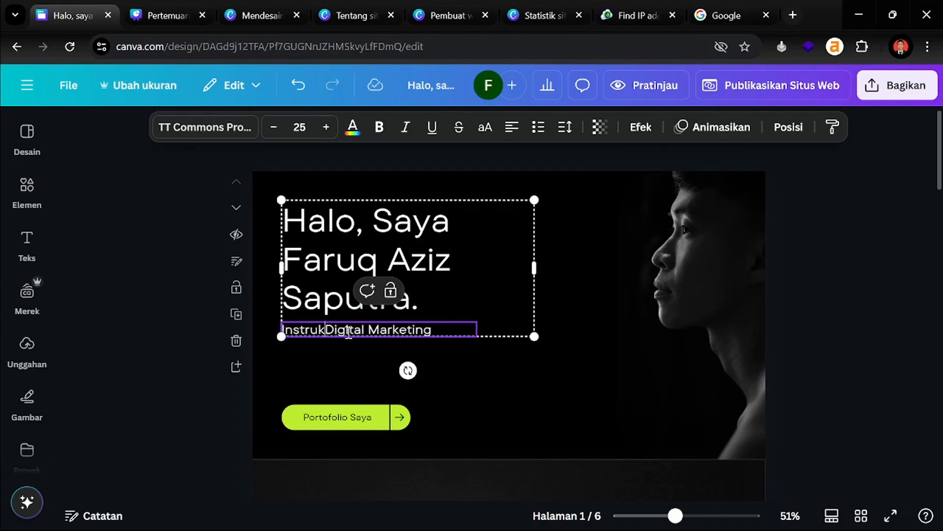
text(tur )
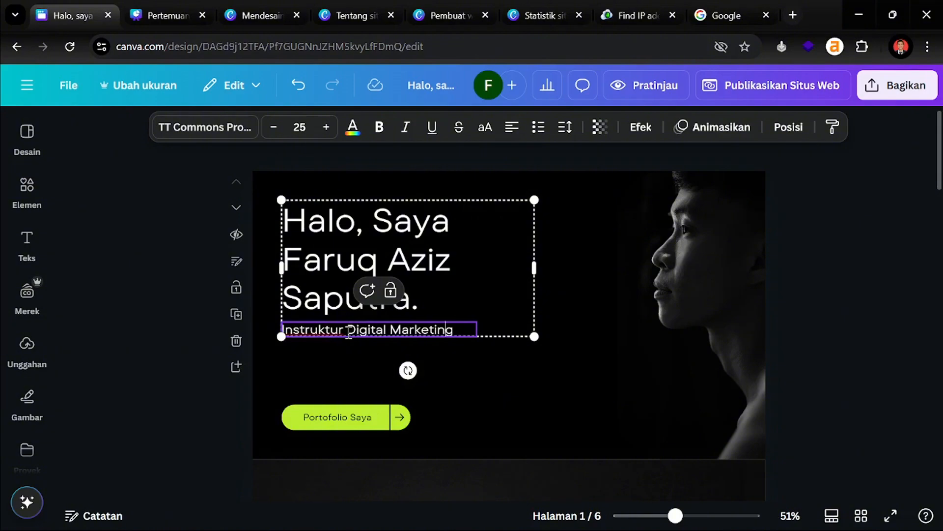
text(F)
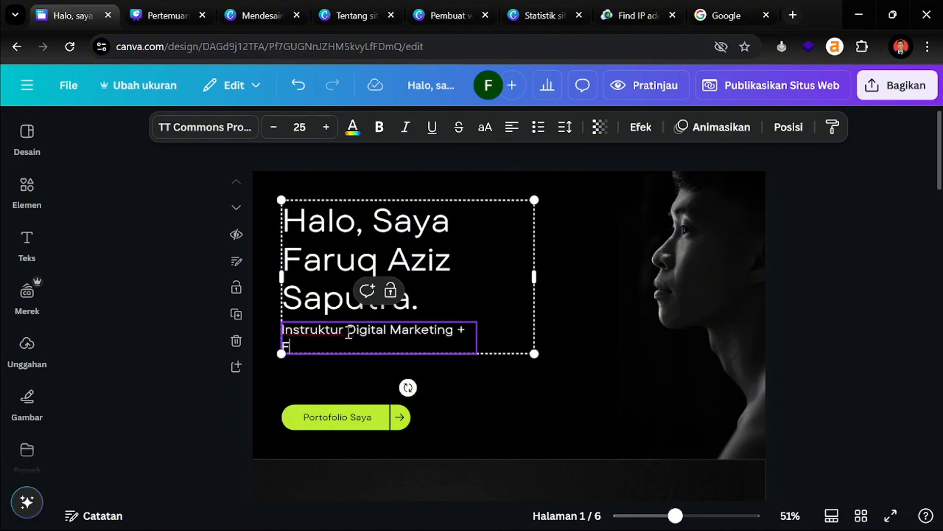
text(relancer Creative)
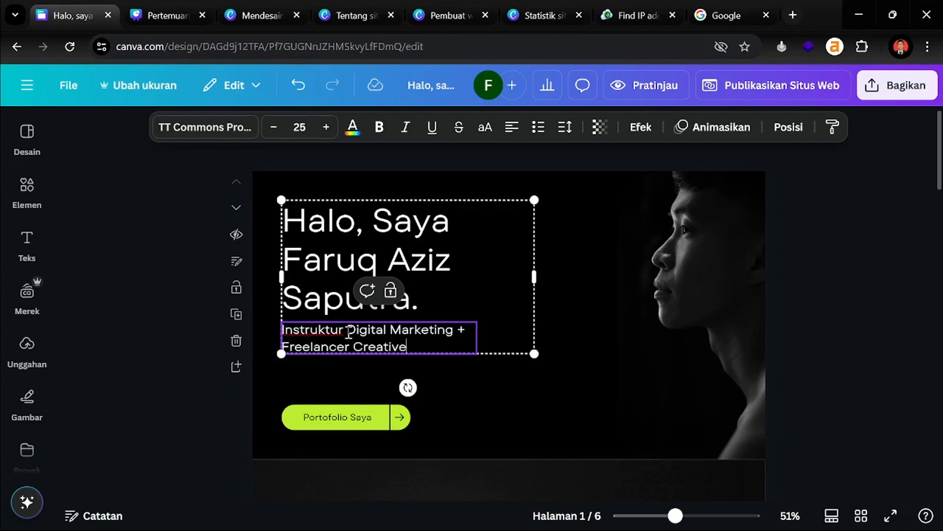
click(114, 366)
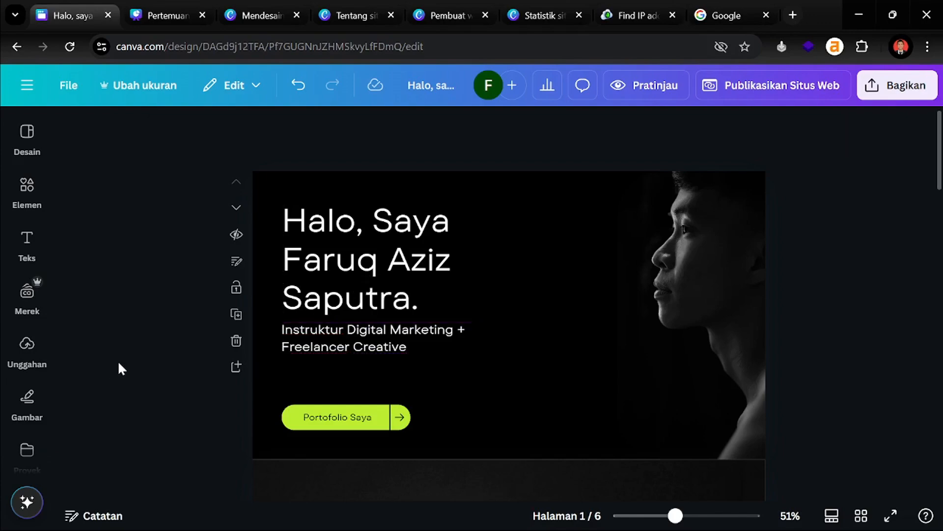
Select the hero portrait photo and browse the uploaded images in the Unggahan panel
click(687, 264)
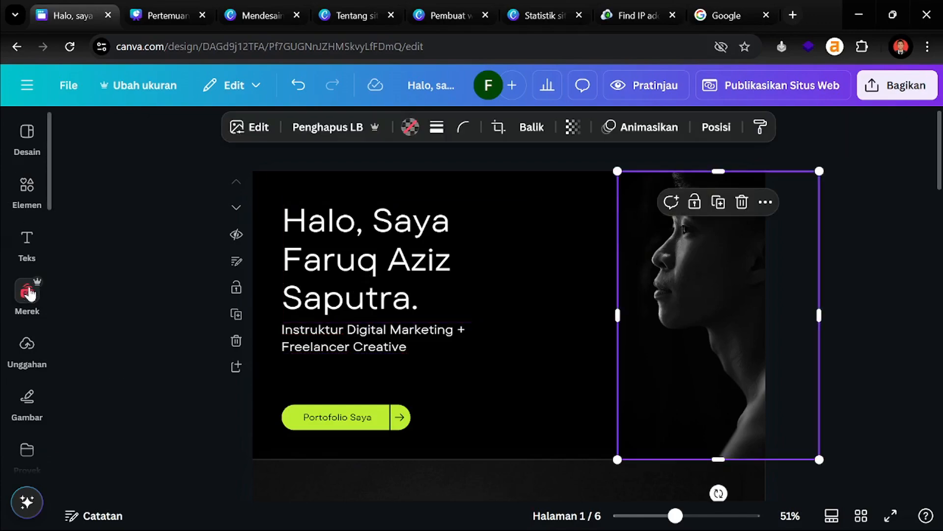
click(27, 344)
scroll(165, 309, down, 10)
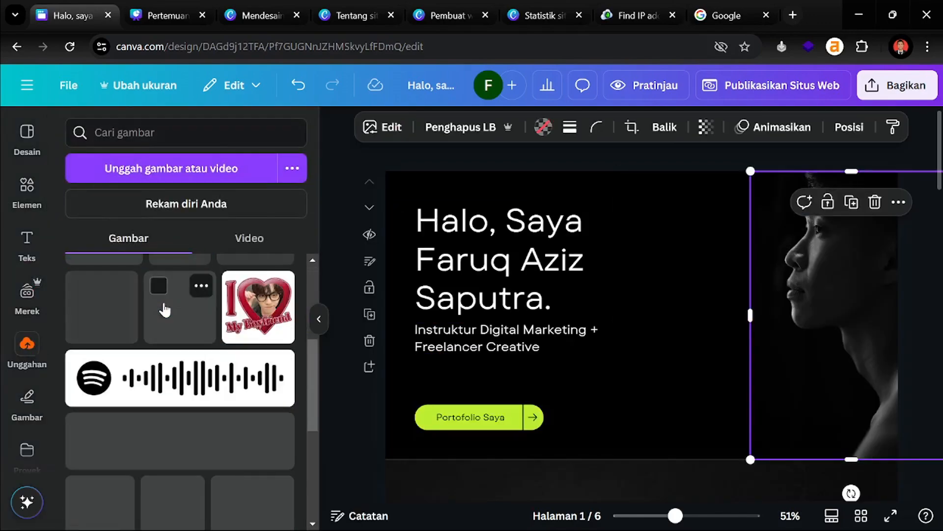
scroll(201, 366, down, 10)
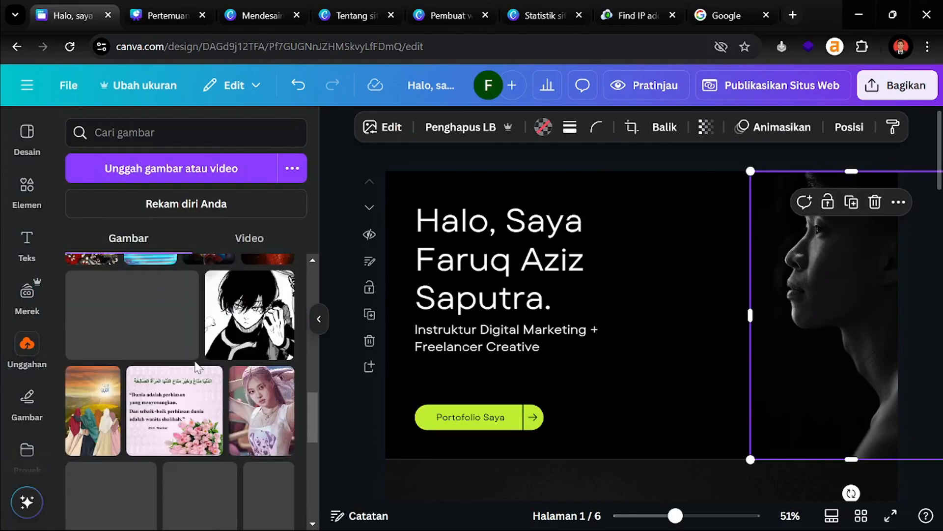
scroll(162, 368, down, 3)
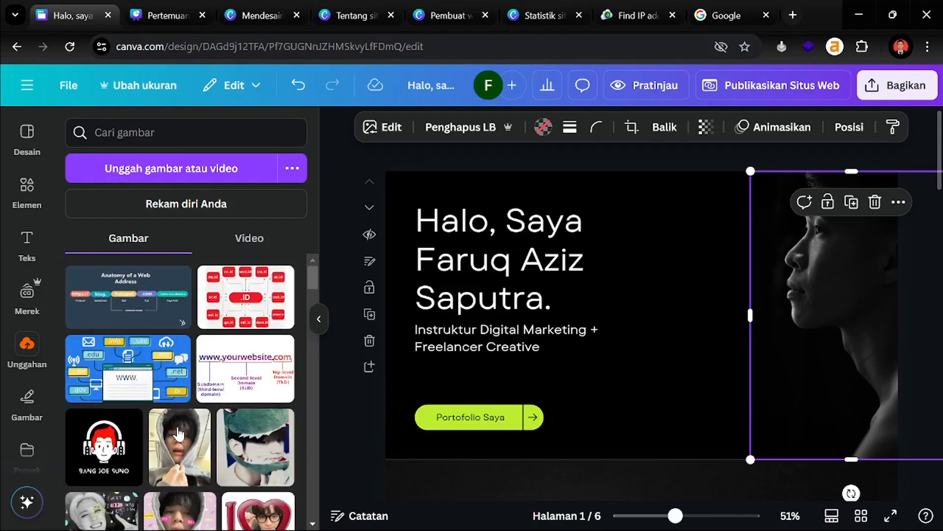
scroll(175, 423, down, 4)
scroll(162, 381, down, 2)
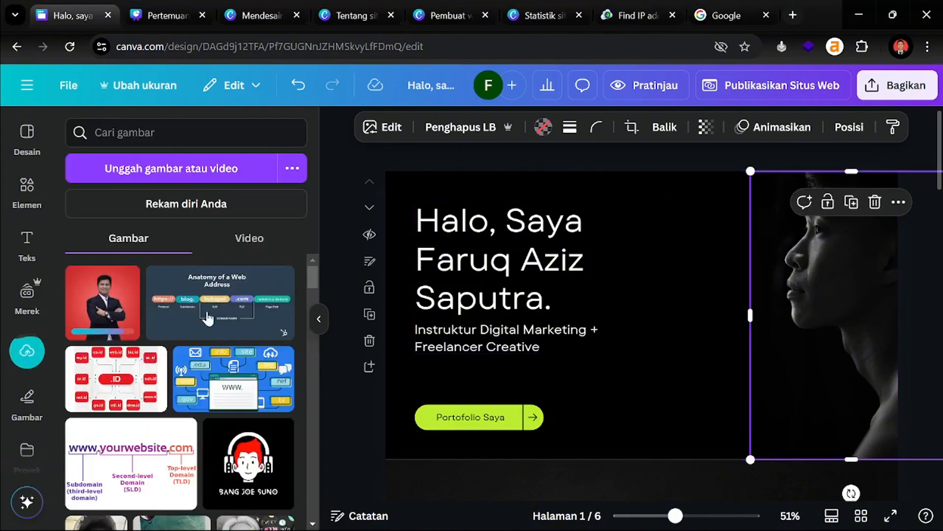
scroll(639, 335, down, 3)
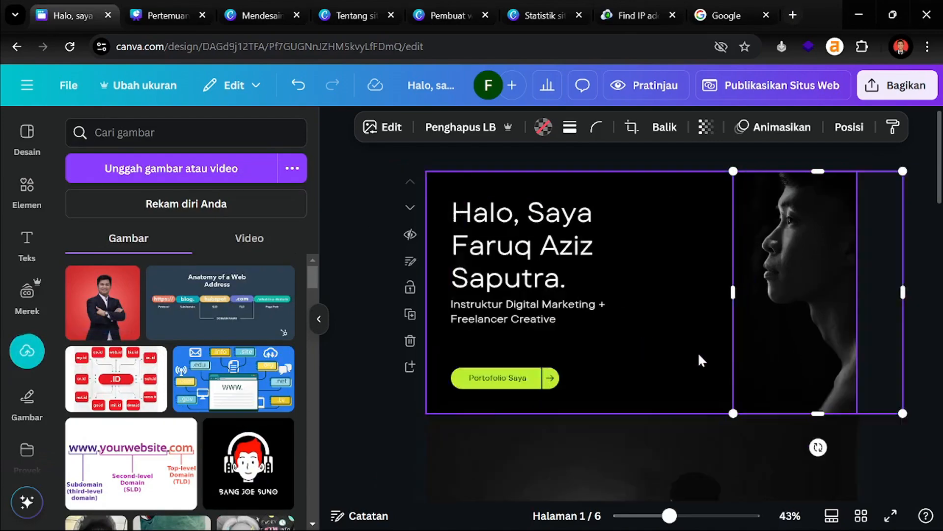
Replace the hero's template photo with the red-background portrait and remove its background
key(Delete)
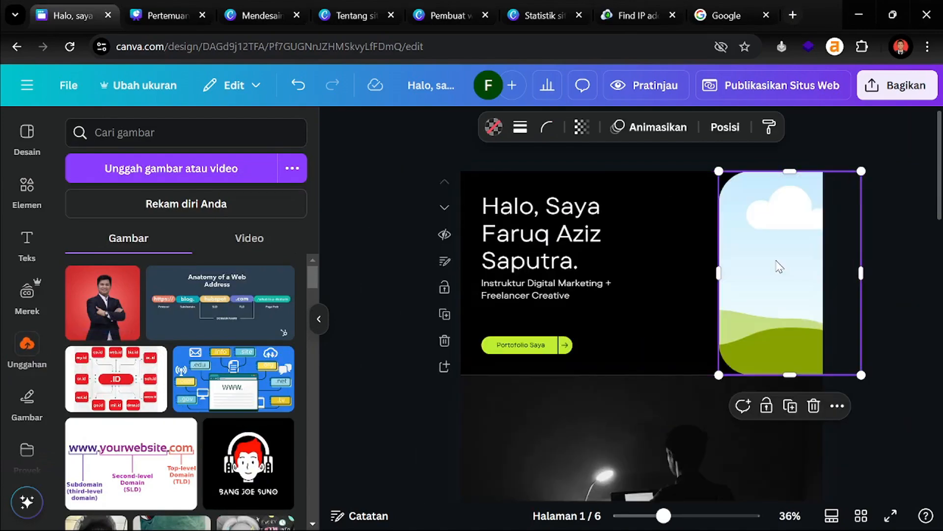
click(99, 322)
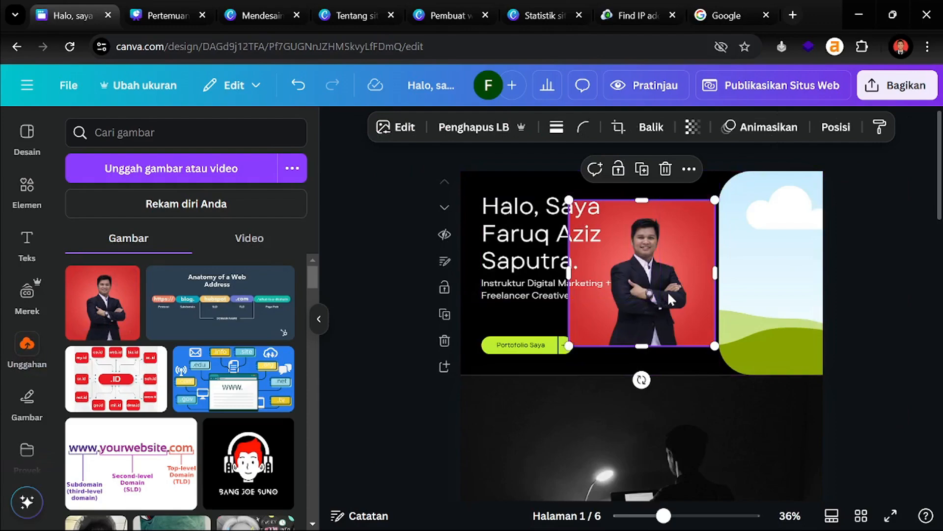
click(506, 127)
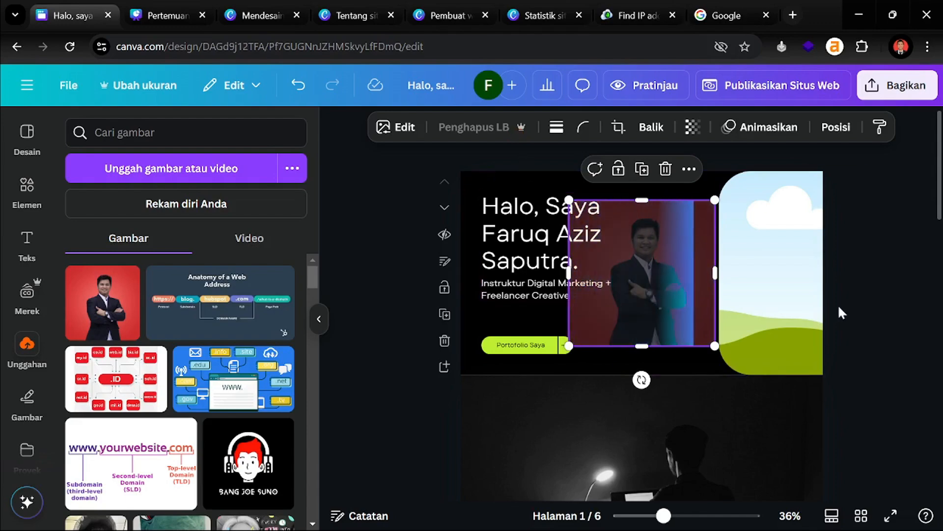
Move the cut-out portrait to the right of the hero and clear leftover red background
scroll(839, 305, up, 2)
scroll(796, 334, up, 2)
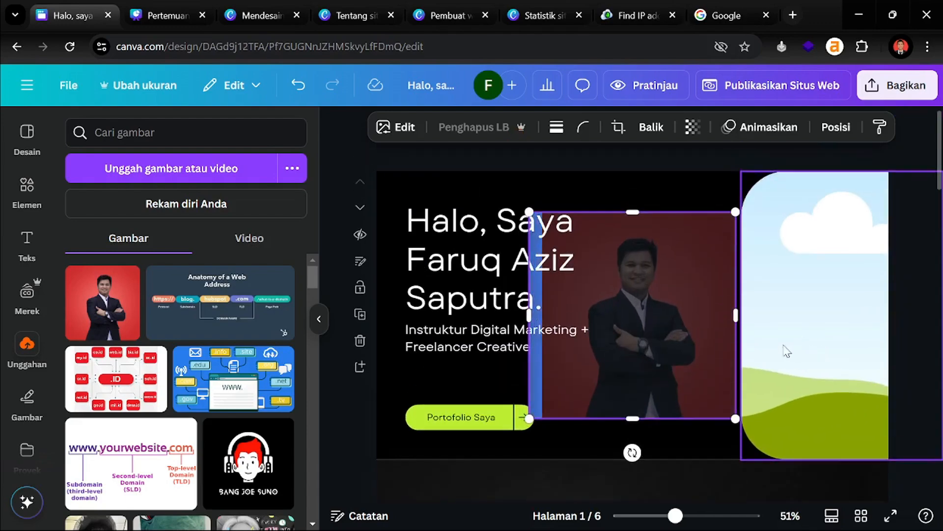
click(319, 318)
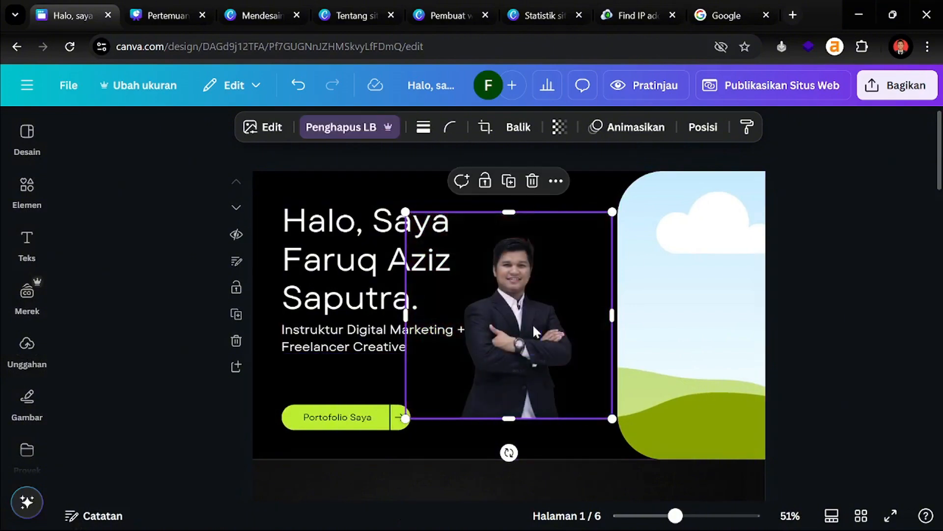
drag(561, 321, 745, 301)
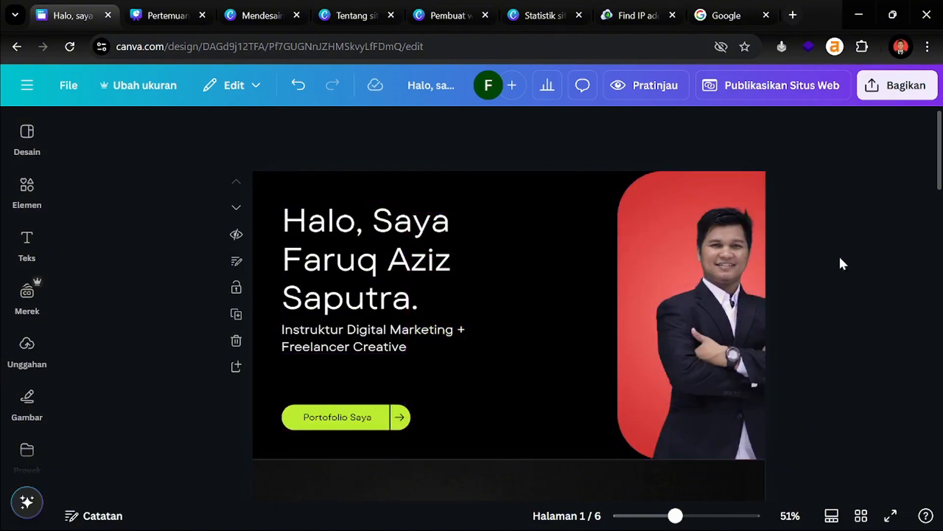
click(337, 129)
Shift the cut-out portrait left toward the subtitle and enlarge it from its top-left corner
click(893, 310)
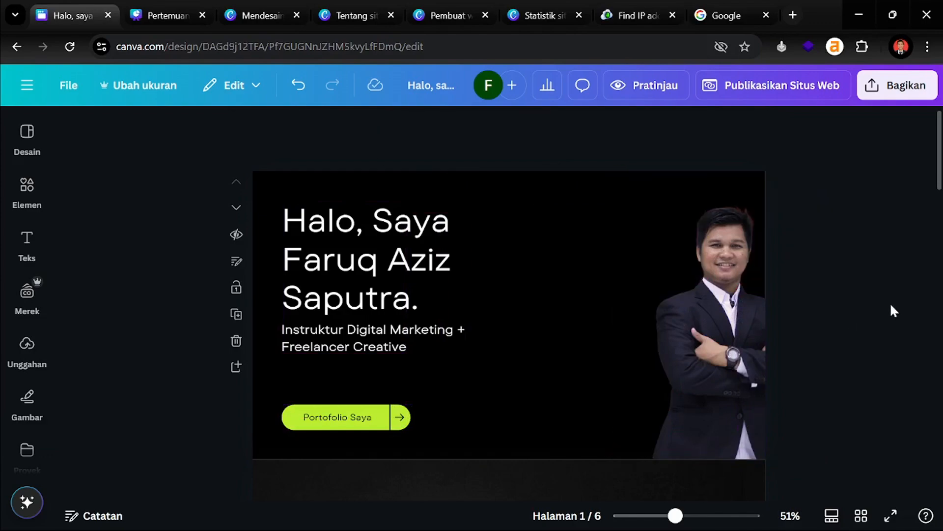
click(744, 324)
double_click(744, 325)
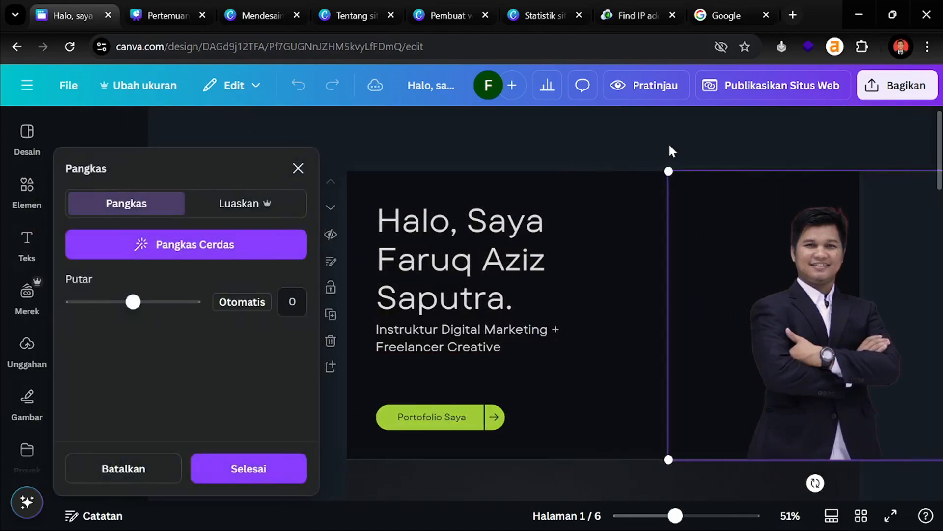
key(Escape)
drag(749, 373, 665, 366)
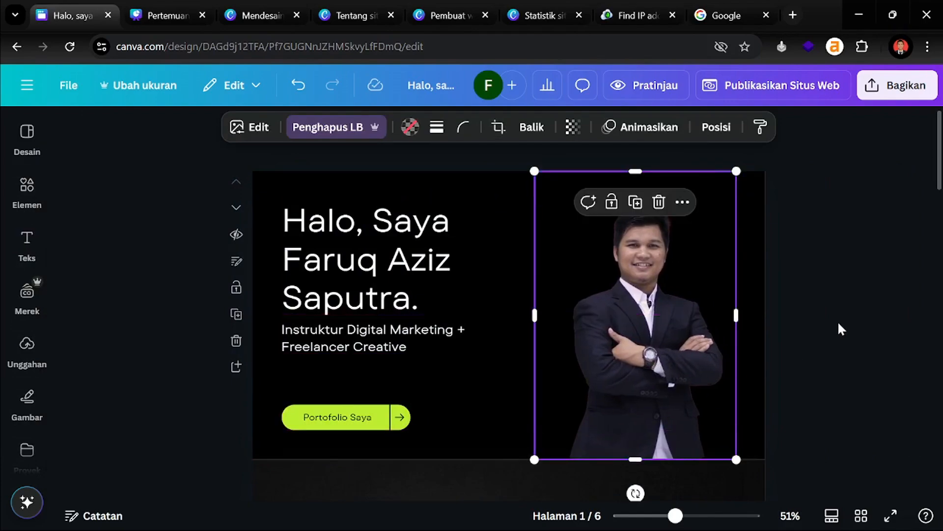
click(838, 329)
click(656, 288)
drag(534, 168, 534, 171)
Give the portrait a Kerangka outline shadow and change its colour to white (#FFFFFF)
click(248, 129)
scroll(148, 388, down, 5)
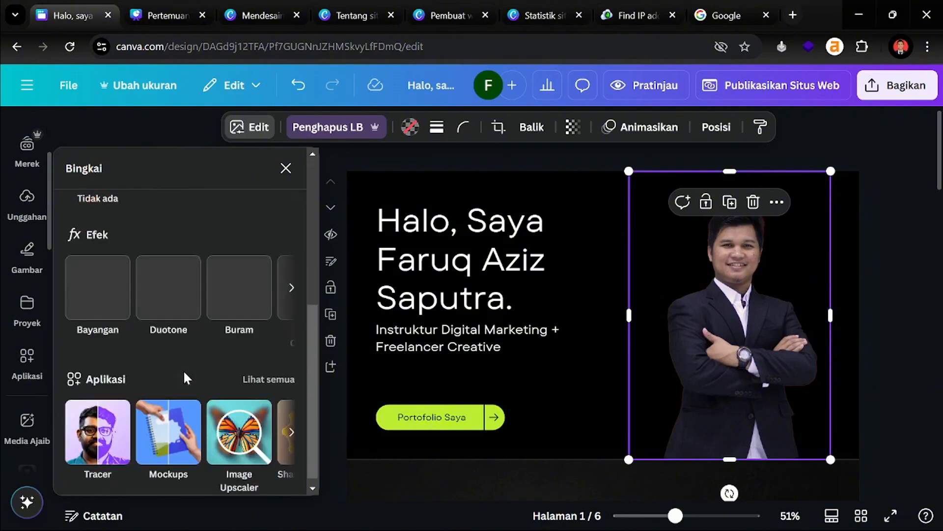
scroll(172, 349, up, 2)
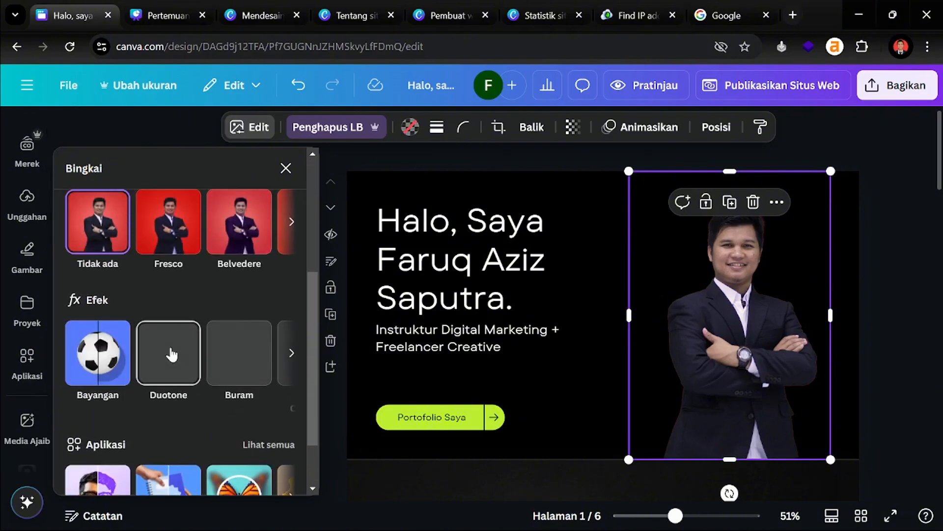
click(105, 364)
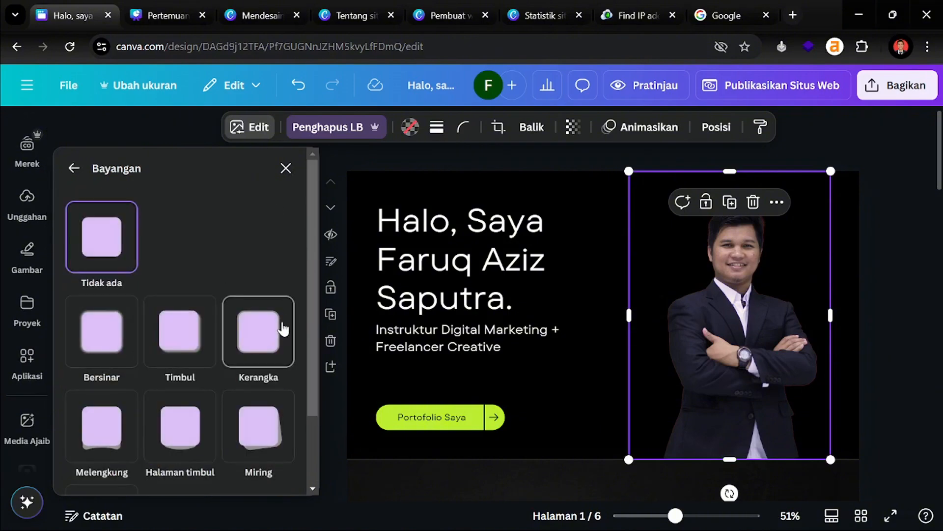
click(272, 336)
scroll(152, 333, down, 4)
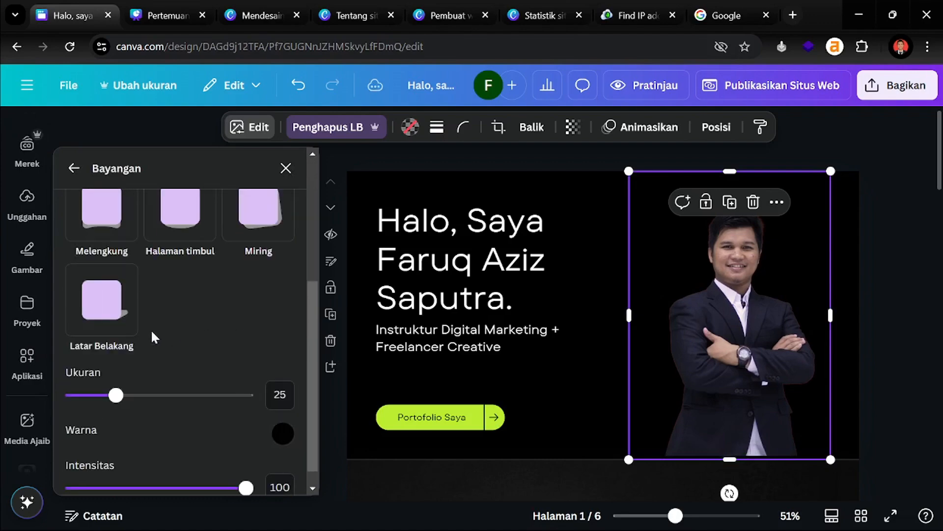
click(283, 433)
drag(290, 346, 252, 249)
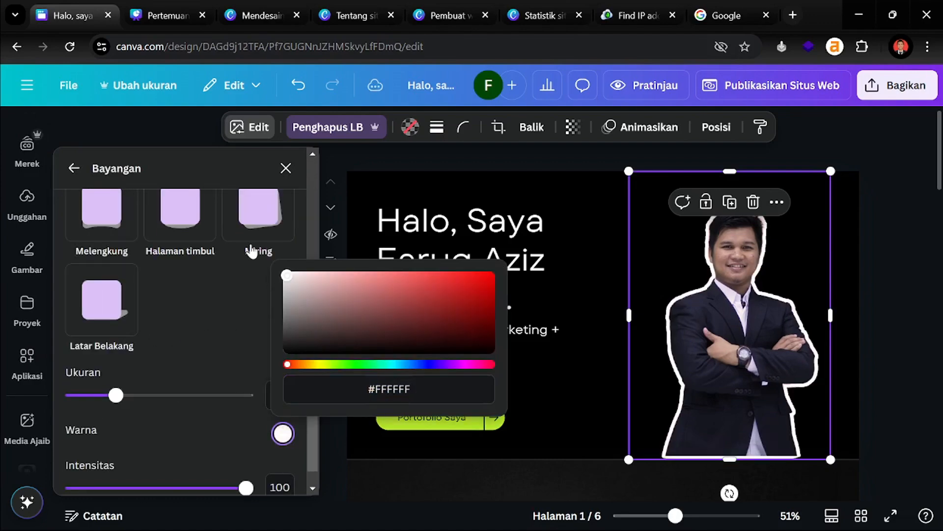
click(208, 358)
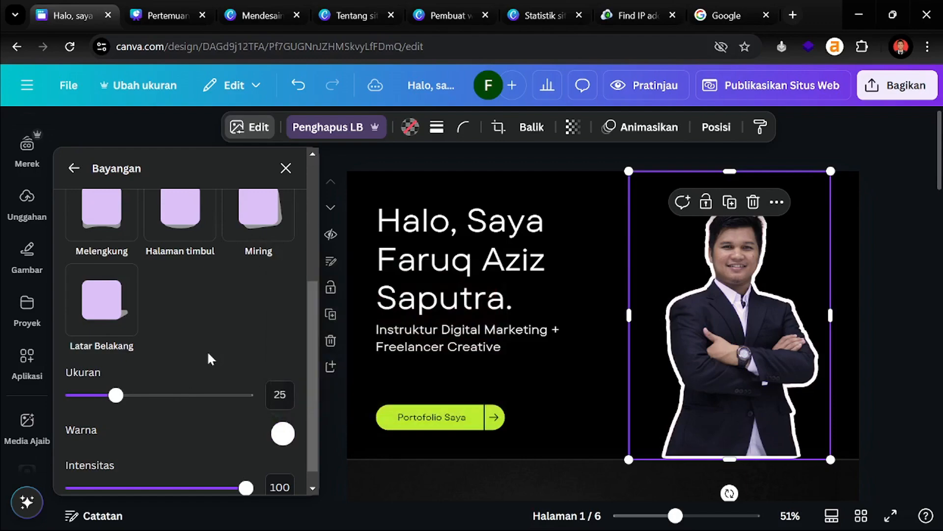
click(867, 288)
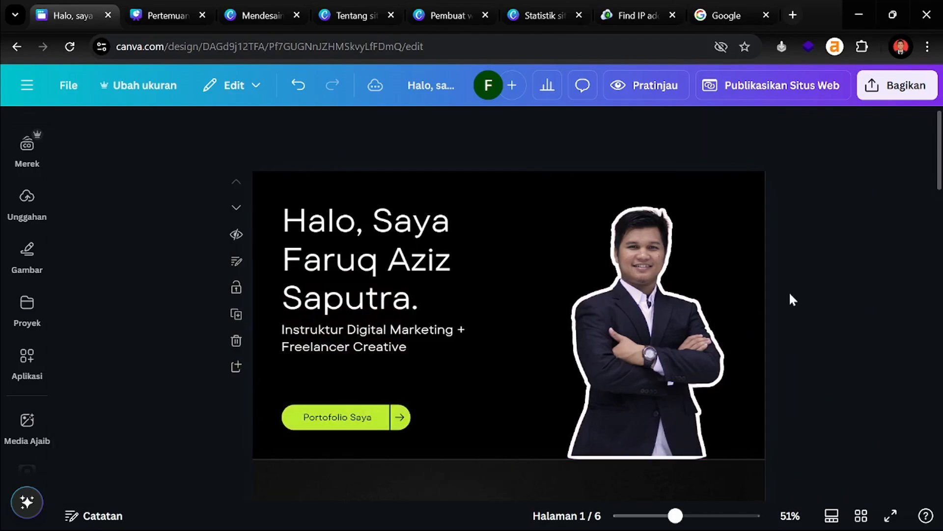
Replace the old name in page 3's about paragraph with the owner's own name
scroll(810, 344, down, 5)
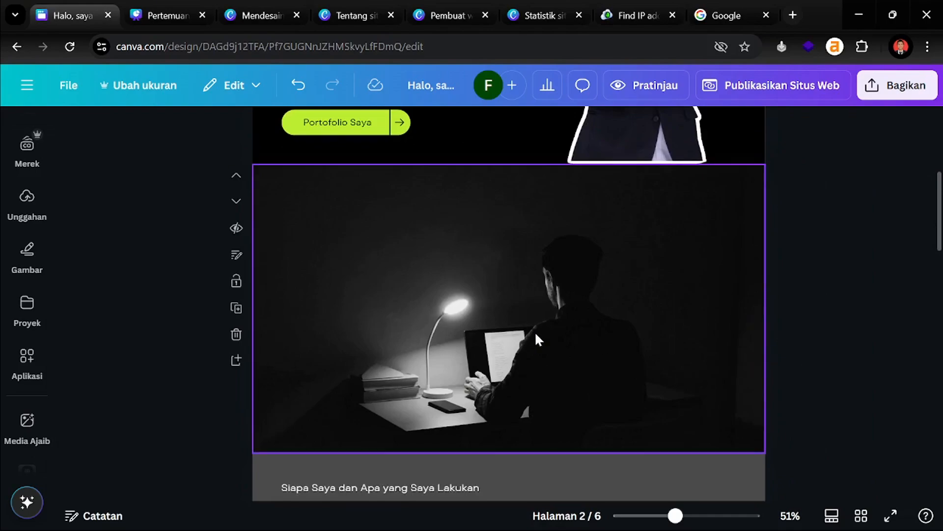
scroll(583, 321, down, 5)
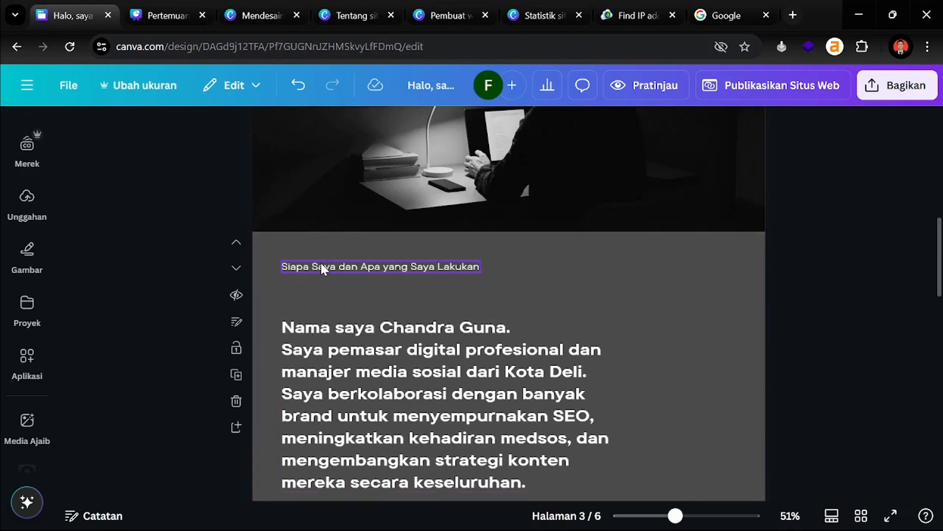
double_click(322, 274)
click(147, 273)
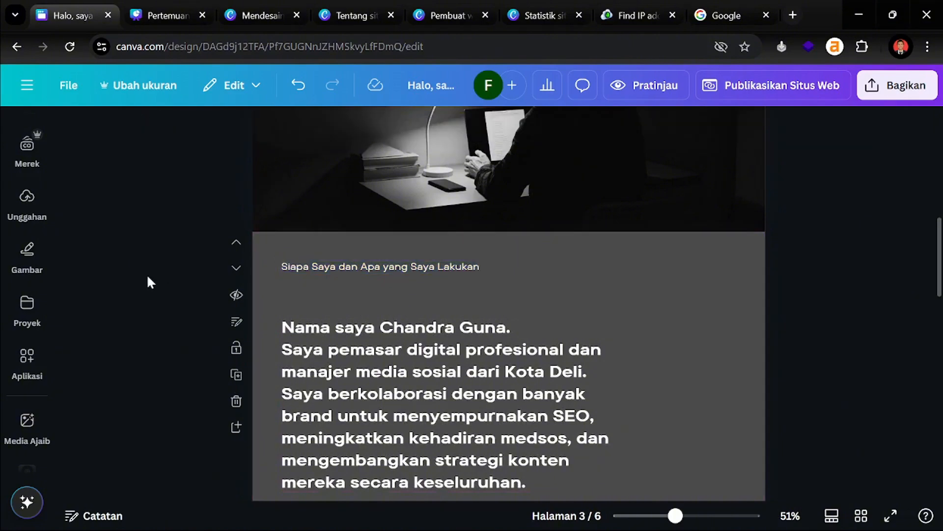
scroll(371, 295, down, 2)
click(411, 268)
click(366, 250)
drag(379, 254, 491, 254)
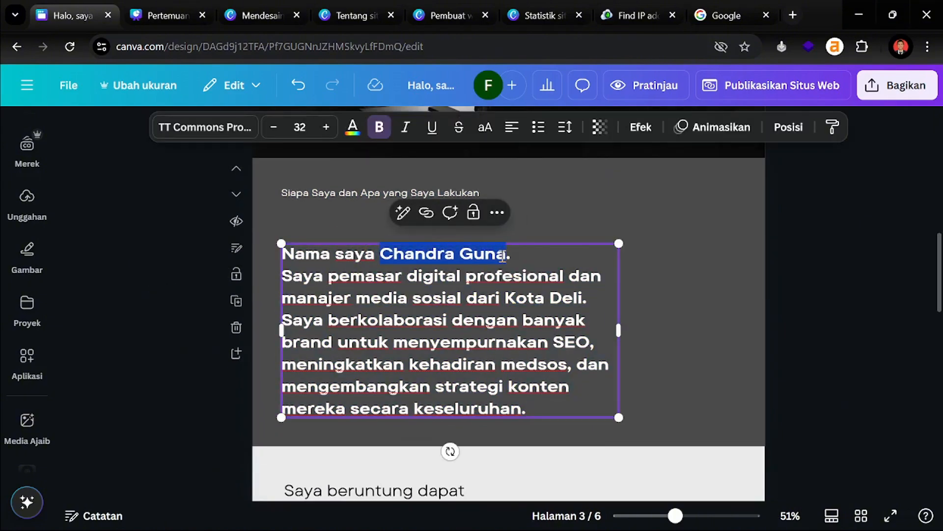
text(Faruq Aziz )
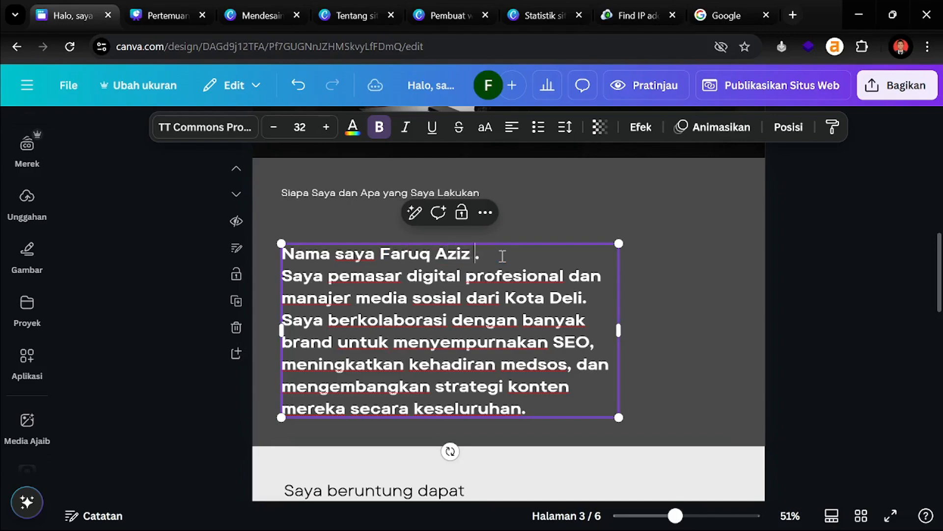
text(Saputra)
Retype the roles as 'Instruktur Digital Marketing' and 'Seorang Freelancer Creative'
double_click(365, 278)
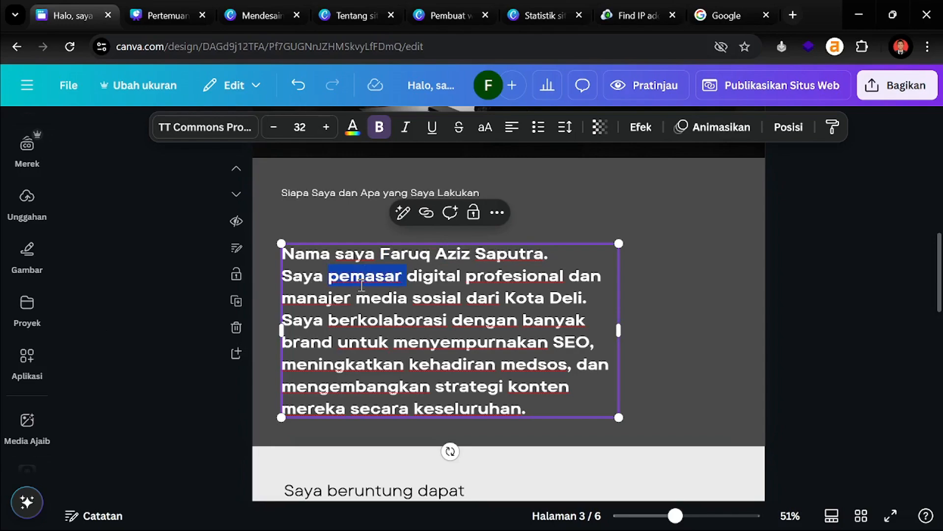
text(Insteruk)
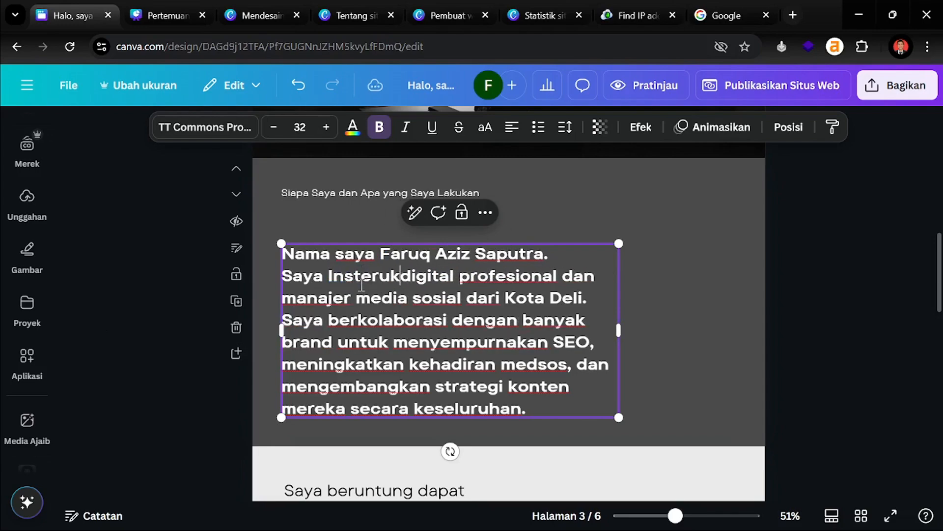
key(BackSpace)
key(BackSpace)
key(BackSpace)
key(BackSpace)
text(ruktur)
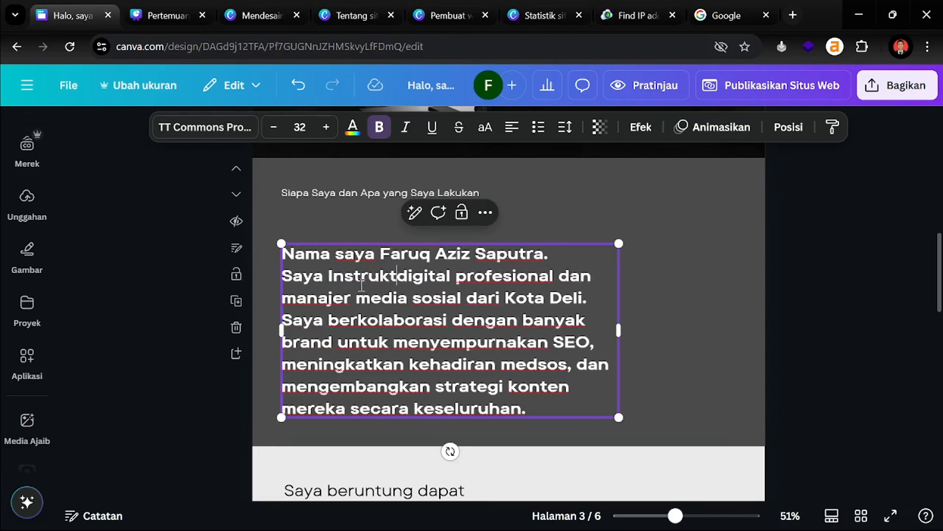
key(BackSpace)
text(D)
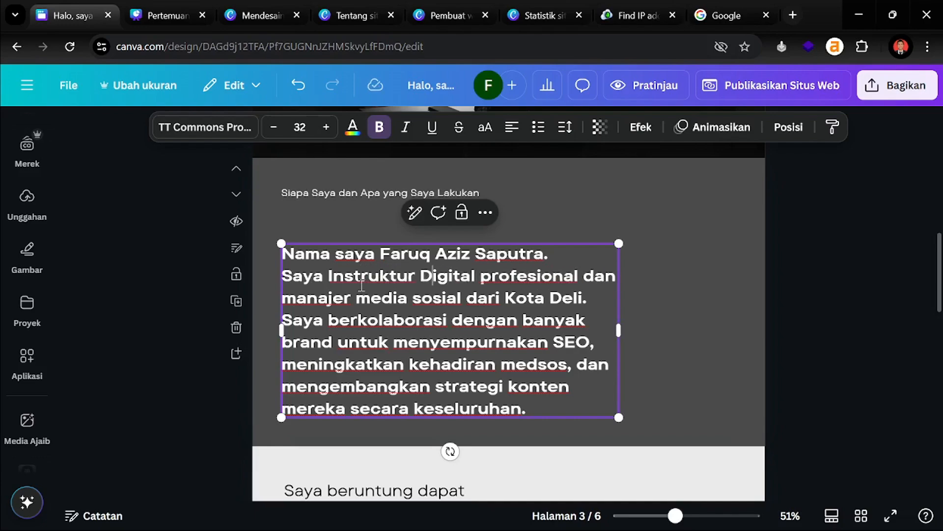
key(shift+Right)
key(shift+Right)
key(shift+Right)
key(shift+Right)
key(shift+Right)
key(shift+Right)
key(shift+Right)
key(shift+Right)
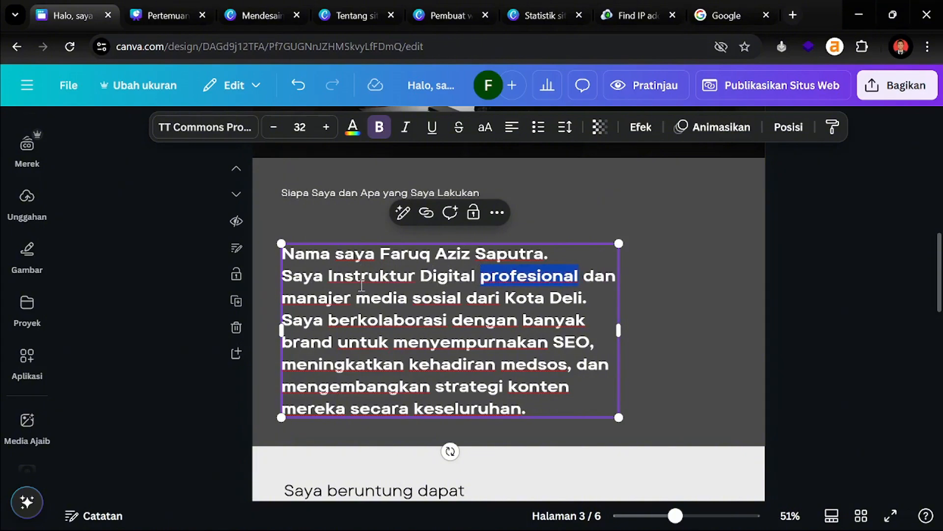
text(Marketing)
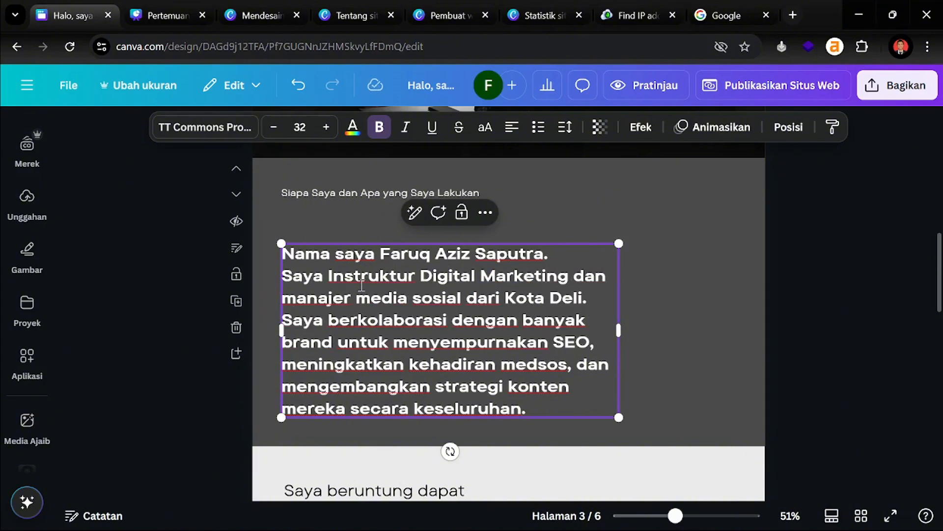
drag(289, 301, 600, 302)
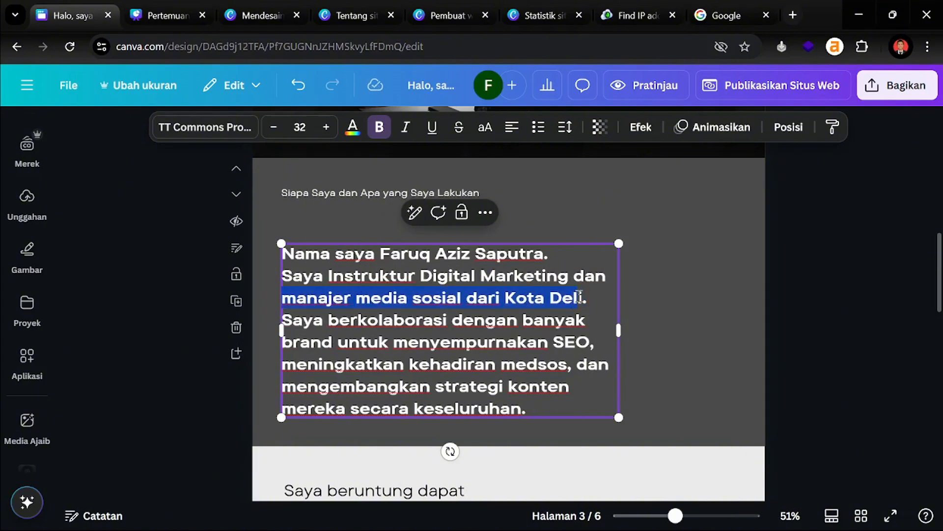
text(Seor)
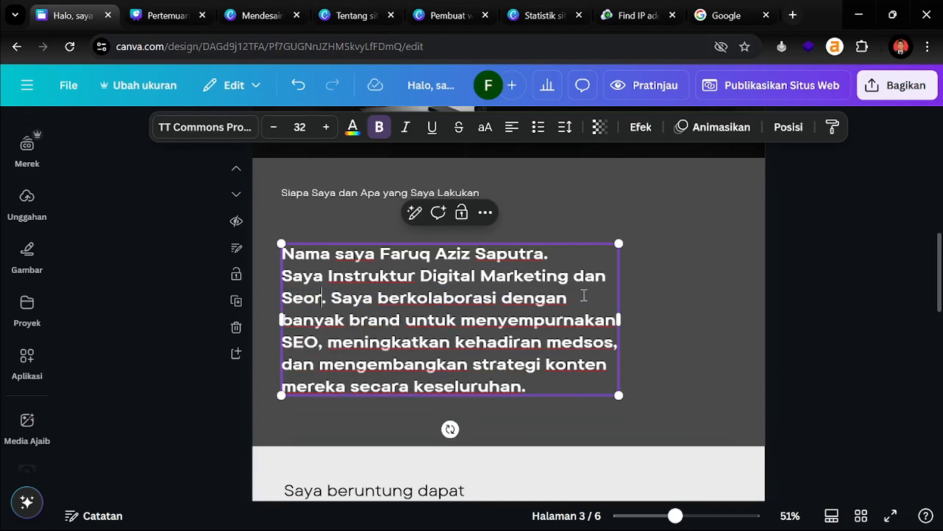
text(ang Freela)
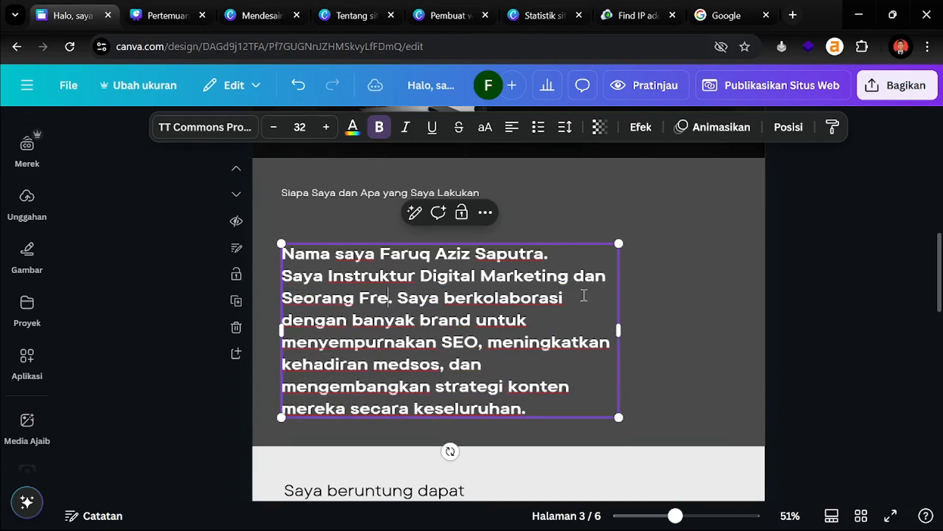
text(ncer )
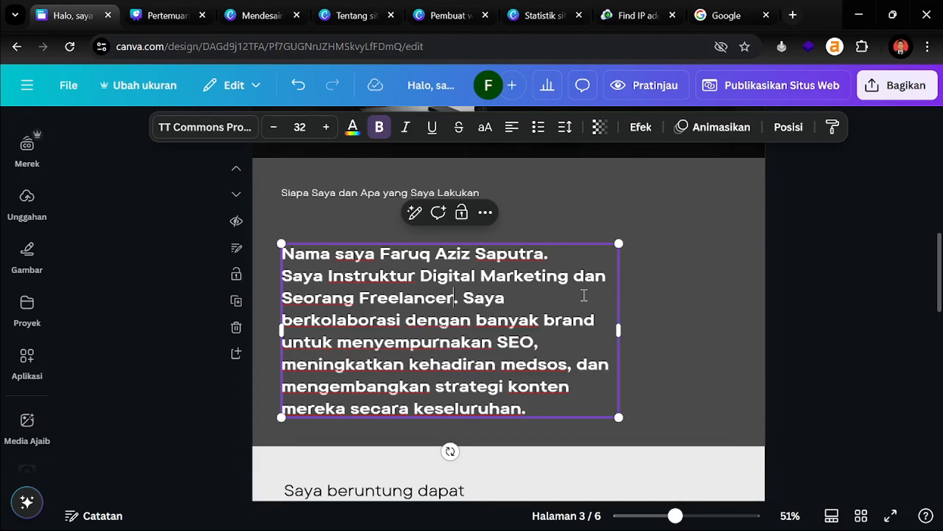
text(Crea)
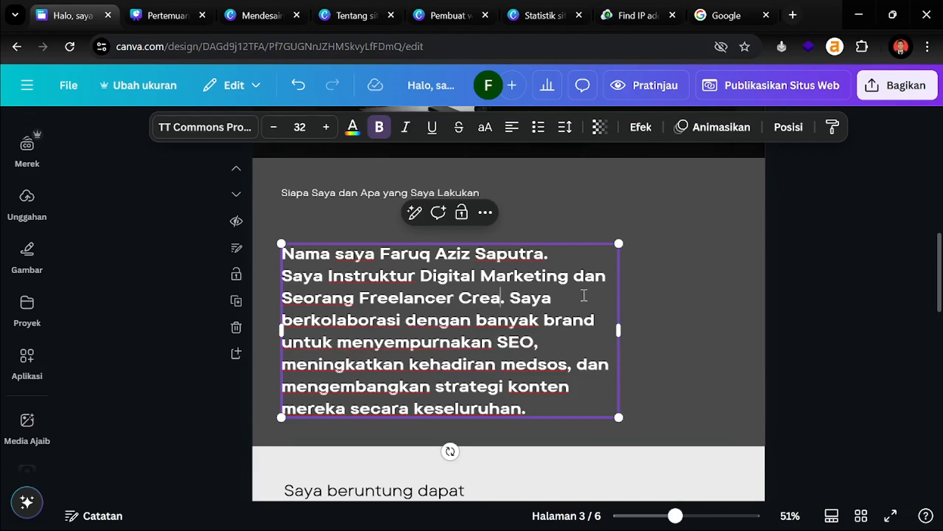
text(tive)
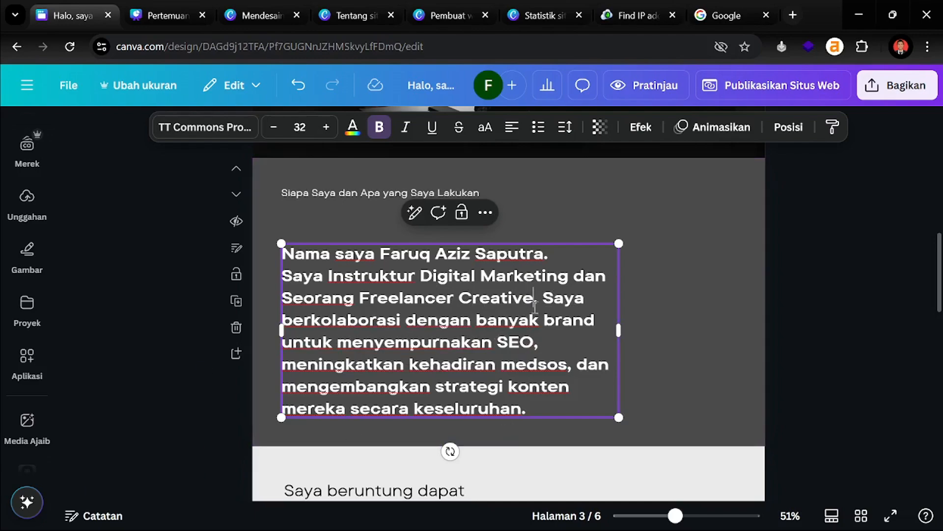
Make the whole about paragraph regular weight
click(150, 332)
drag(495, 332, 496, 318)
drag(495, 324, 462, 315)
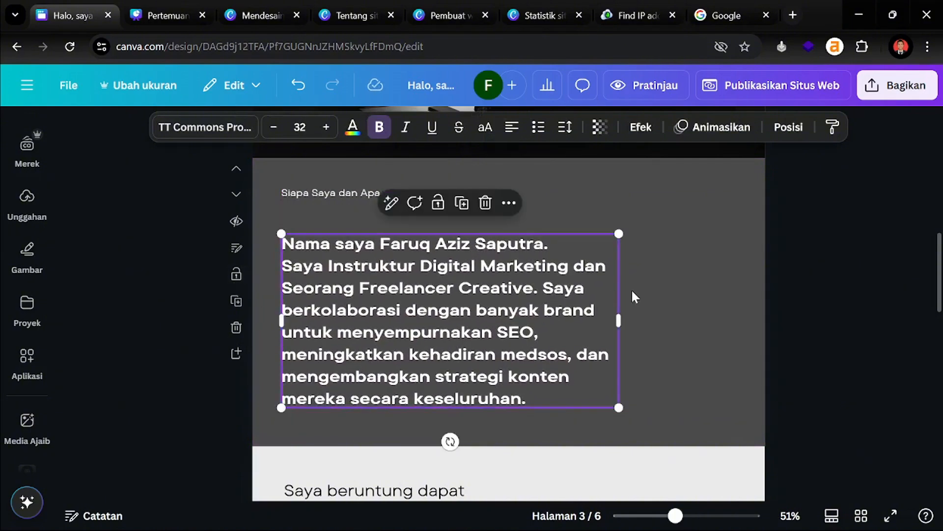
click(379, 128)
Bold the name and role sentences in the about paragraph
click(173, 264)
triple_click(376, 250)
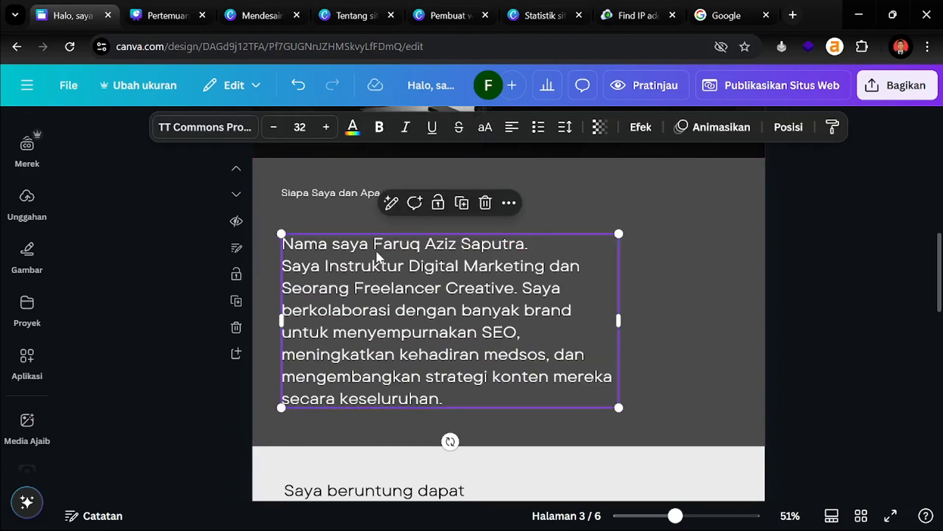
click(462, 245)
drag(374, 244, 521, 244)
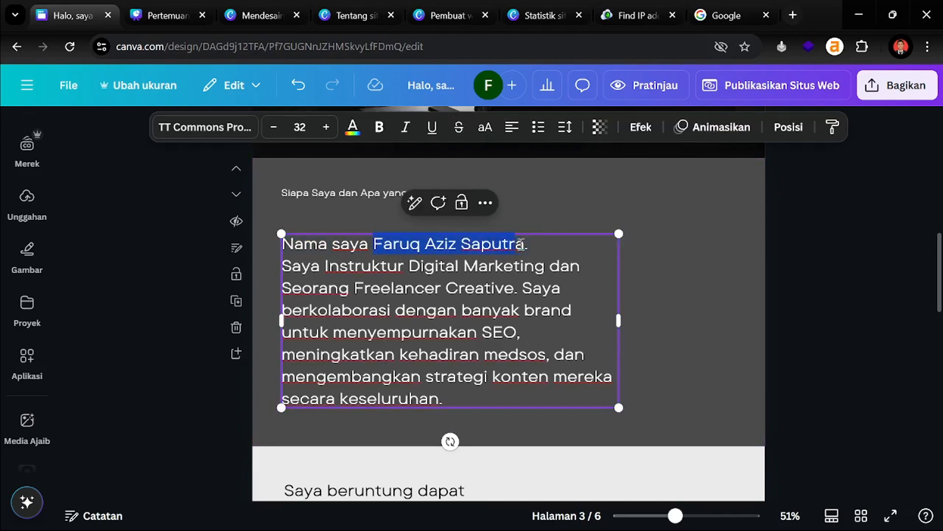
drag(518, 289, 294, 246)
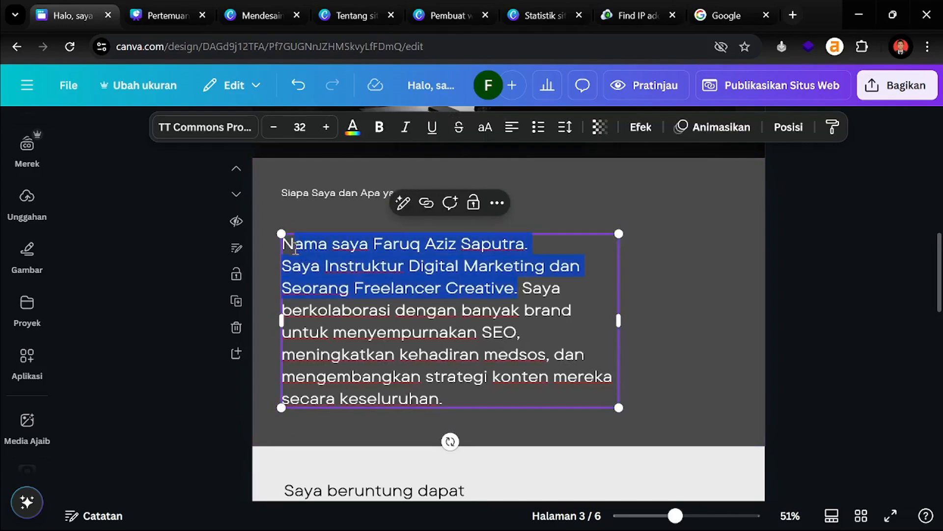
key(ctrl+b)
Return 'Nama saya' and 'dan' to regular weight
click(136, 271)
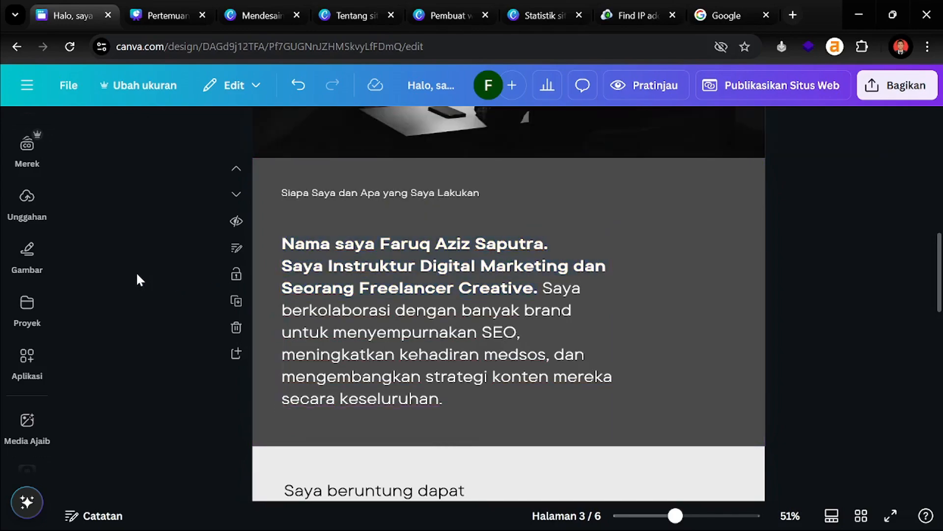
click(382, 244)
drag(379, 242, 282, 243)
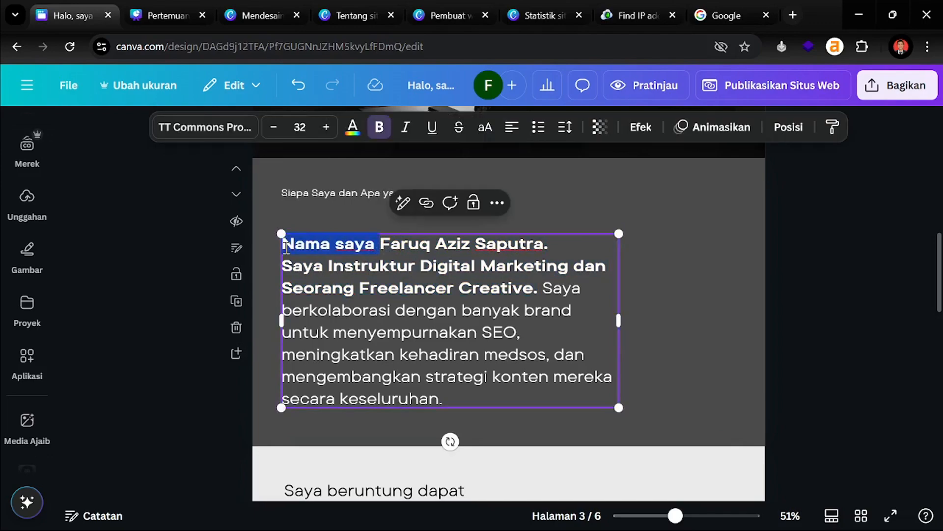
key(ctrl+b)
double_click(596, 266)
key(ctrl+b)
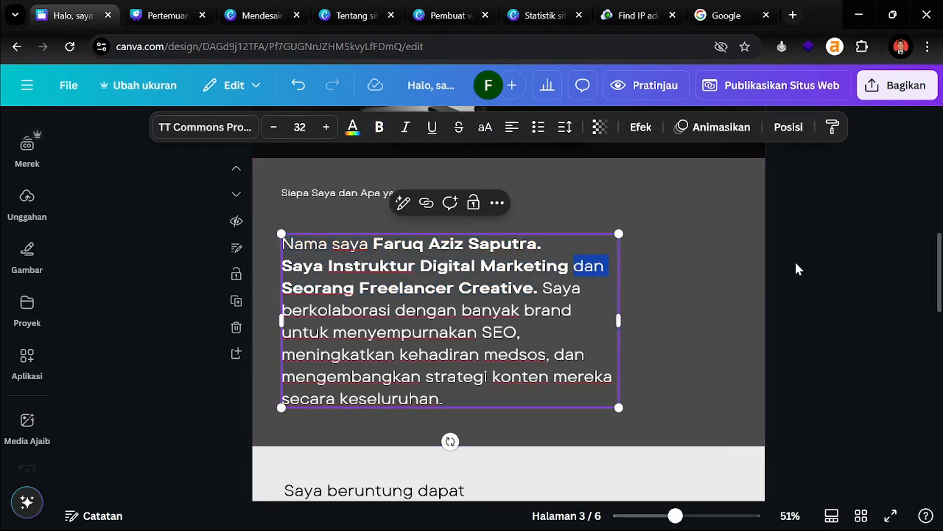
click(795, 260)
Swap the Pendapat Klien frame's template photo for the red-background portrait from Uploads
scroll(795, 261, down, 2)
scroll(791, 268, down, 8)
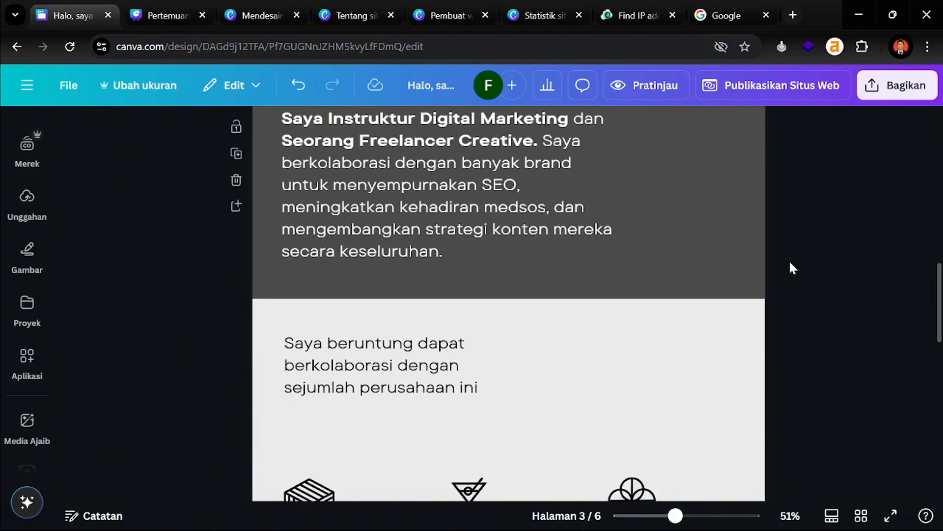
scroll(314, 306, down, 4)
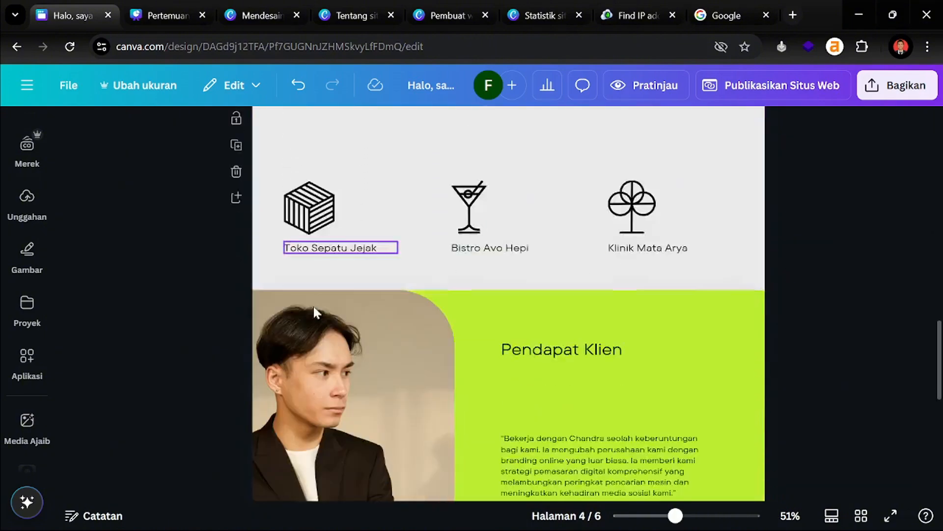
click(352, 325)
scroll(395, 327, down, 5)
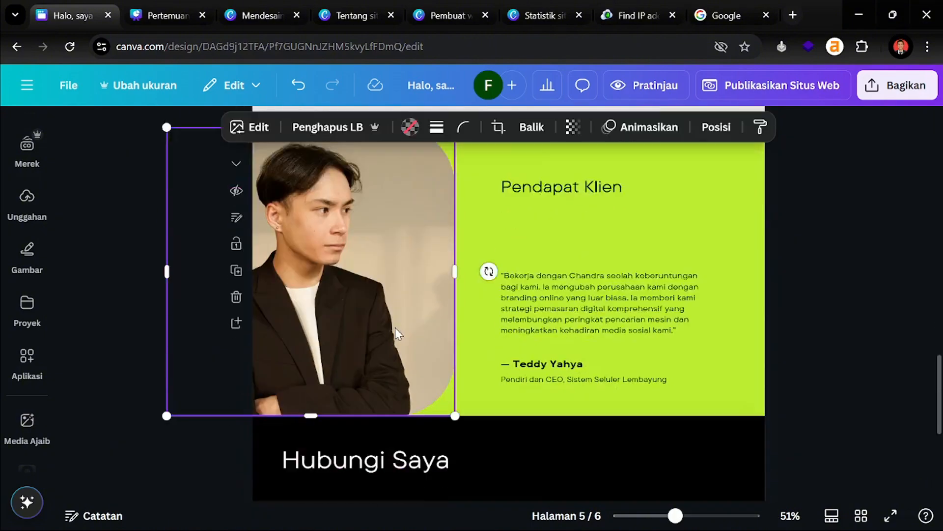
scroll(394, 326, up, 3)
mouse_move(23, 251)
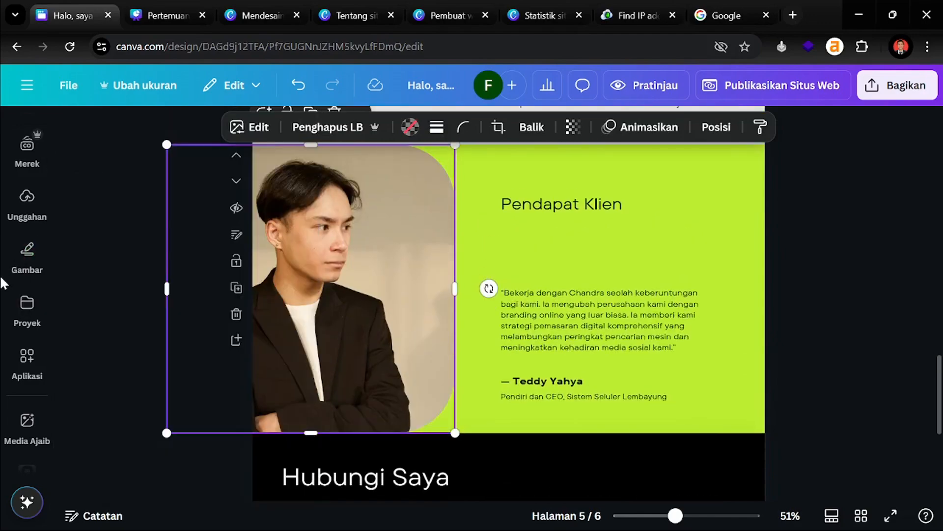
key(Delete)
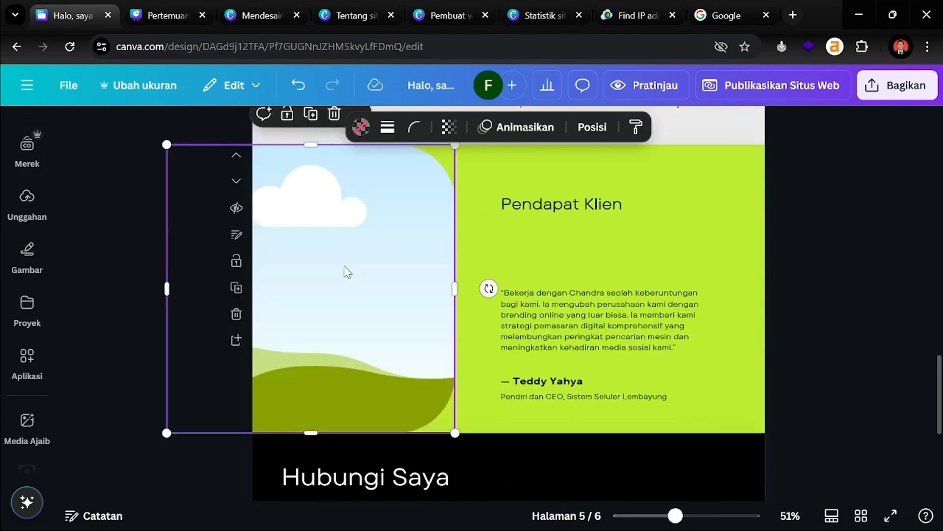
click(25, 204)
click(100, 299)
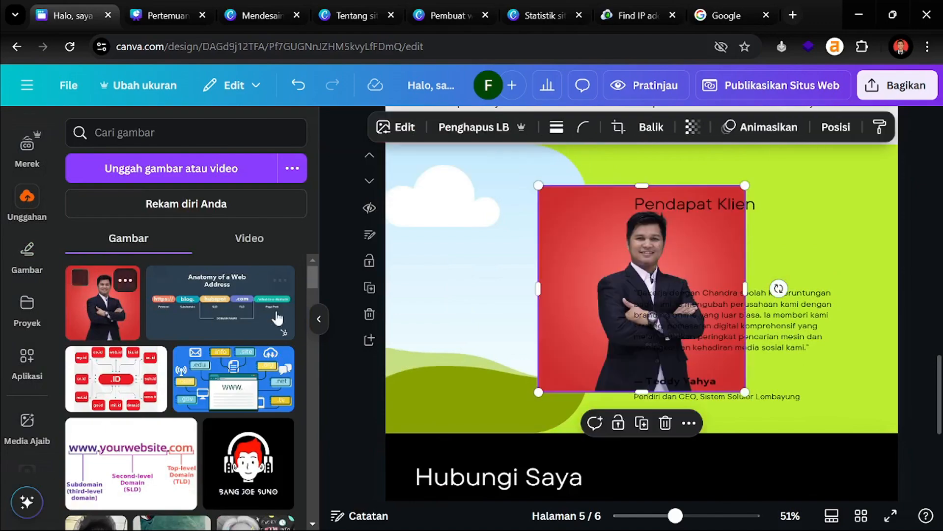
drag(612, 274, 516, 277)
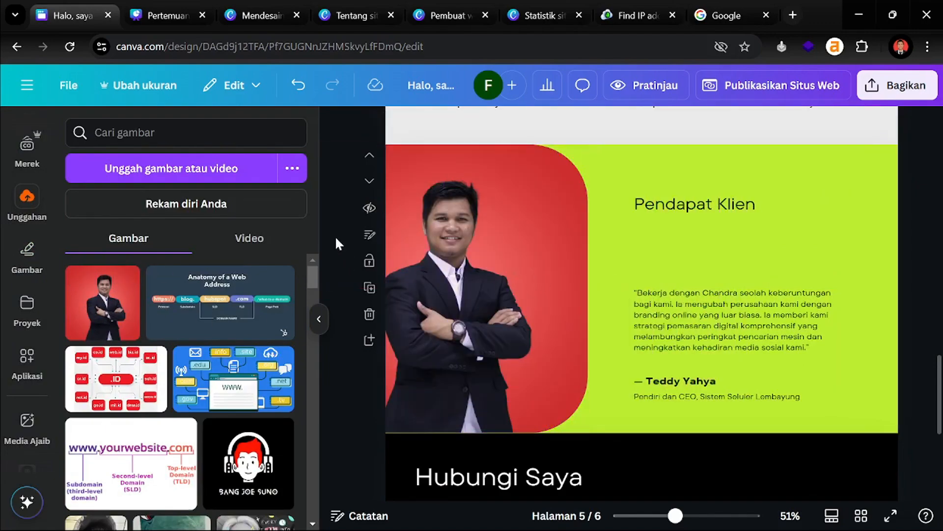
Crop and enlarge the portrait so it fills the rounded frame
click(504, 289)
double_click(504, 289)
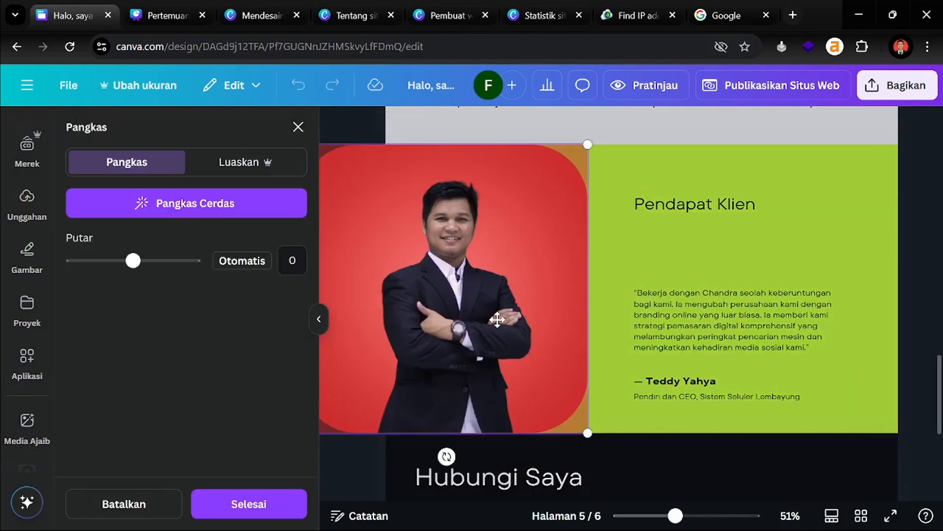
click(523, 319)
drag(591, 143, 618, 152)
click(897, 214)
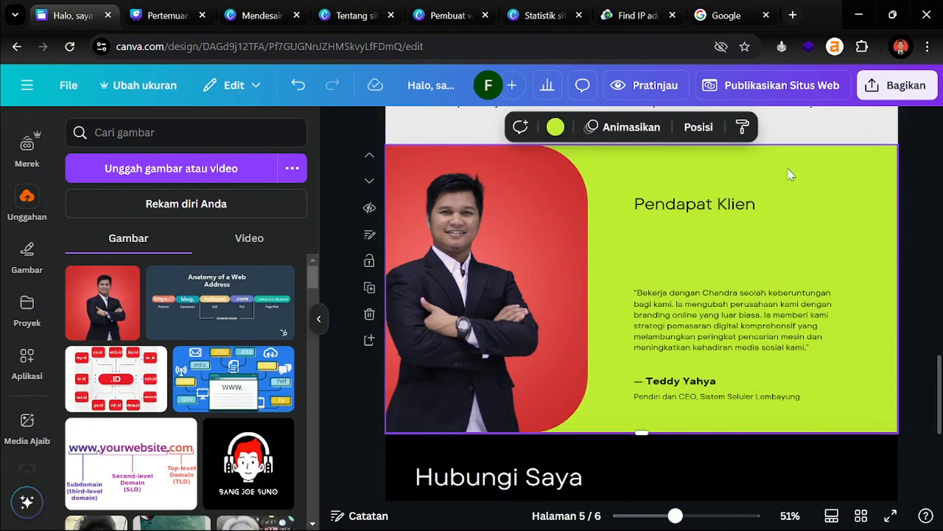
Change the page 5 background from lime green to white
click(555, 127)
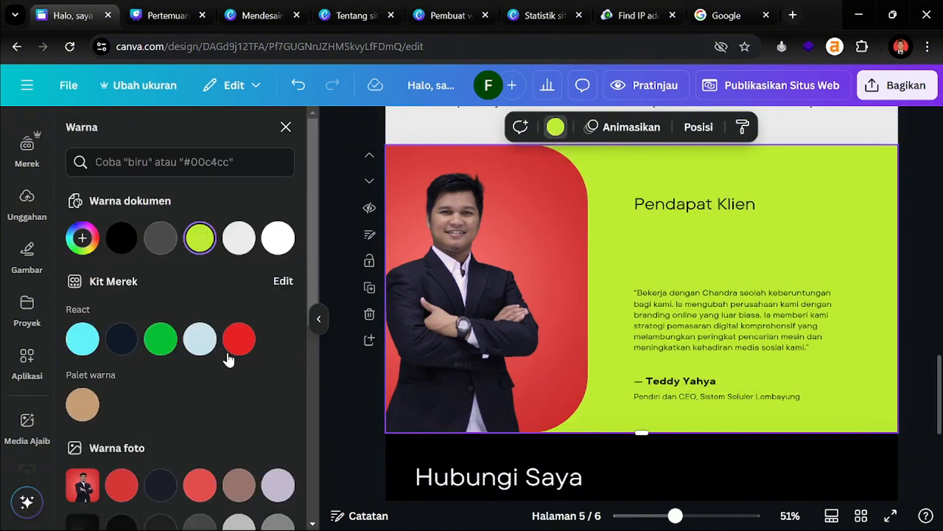
scroll(229, 359, down, 5)
scroll(626, 331, up, 5)
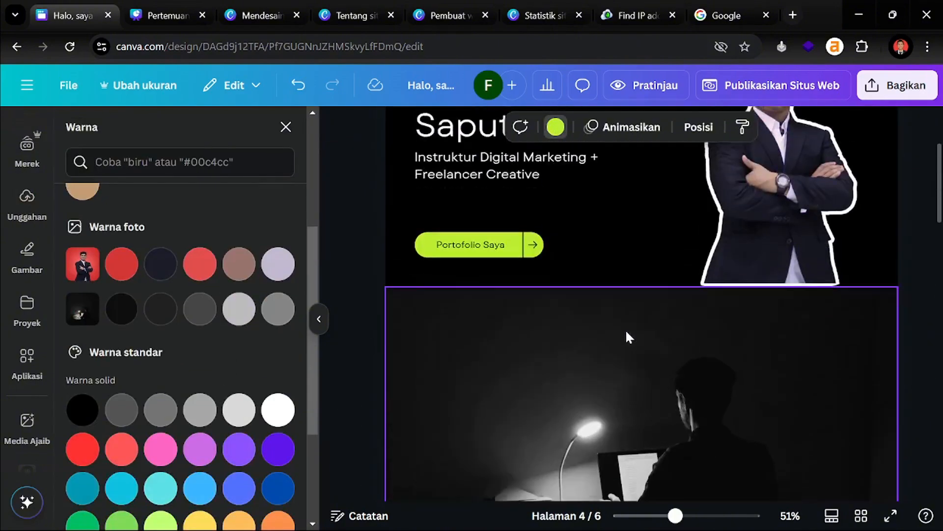
scroll(627, 333, down, 5)
scroll(230, 328, down, 3)
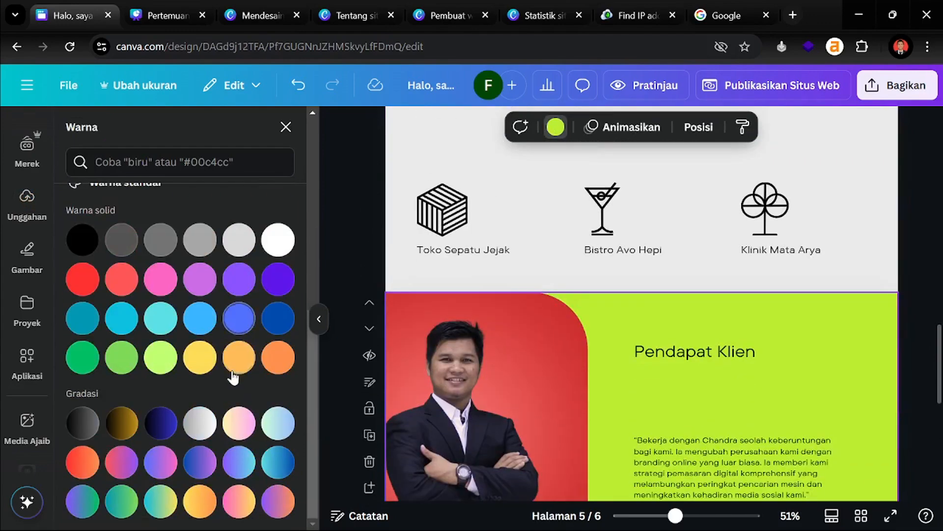
click(199, 359)
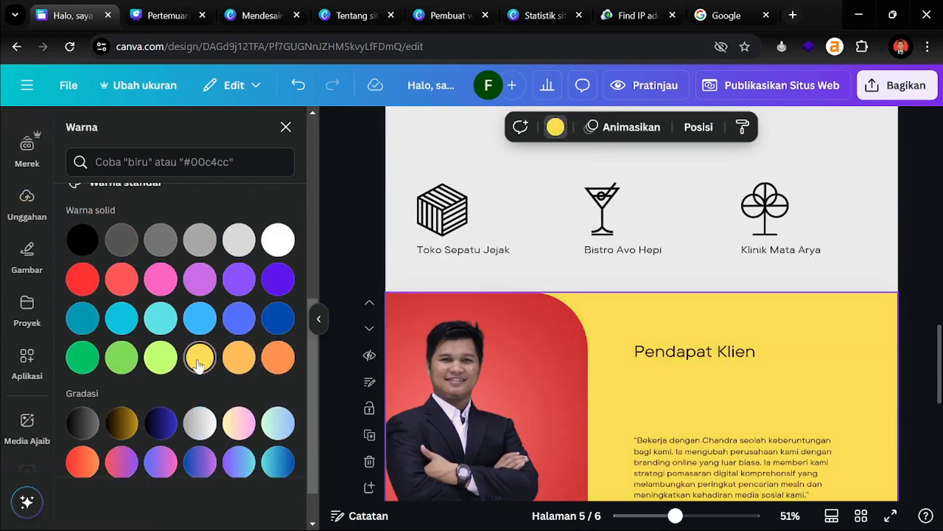
click(72, 288)
click(285, 246)
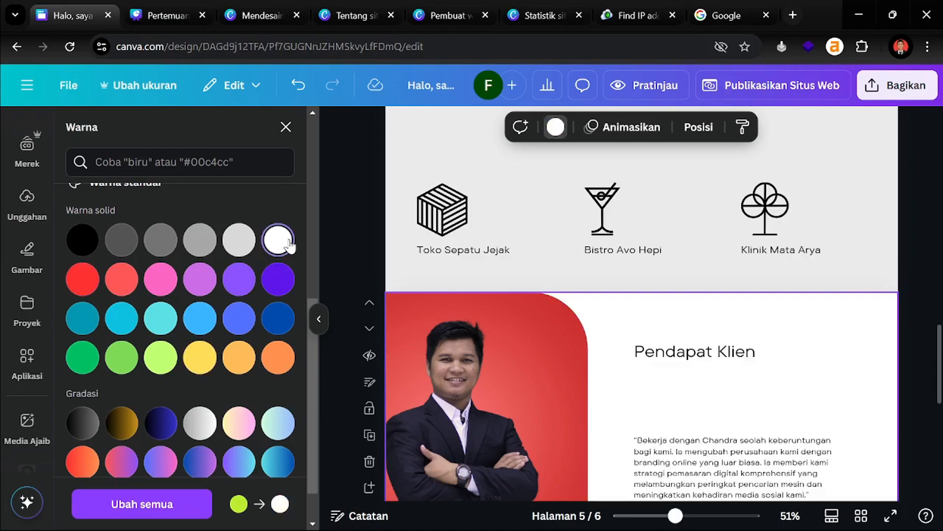
scroll(638, 295, down, 6)
scroll(867, 261, up, 3)
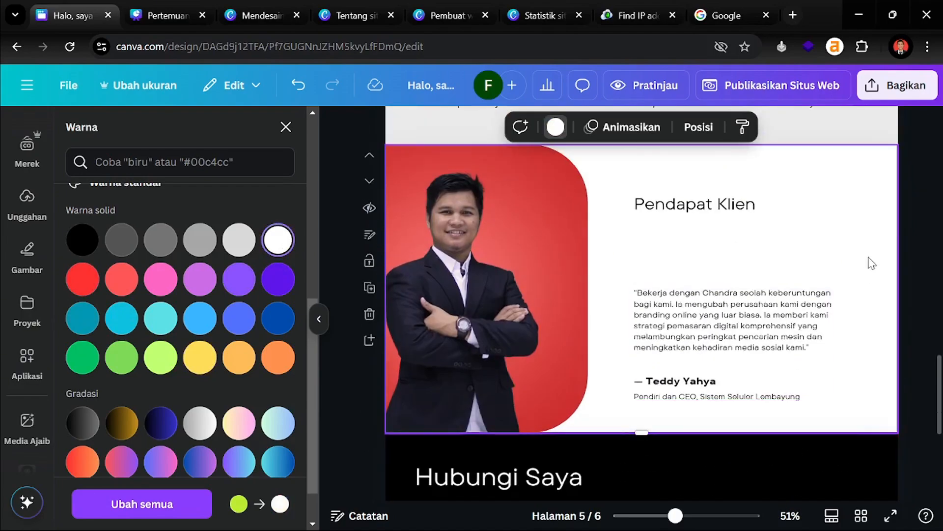
click(928, 219)
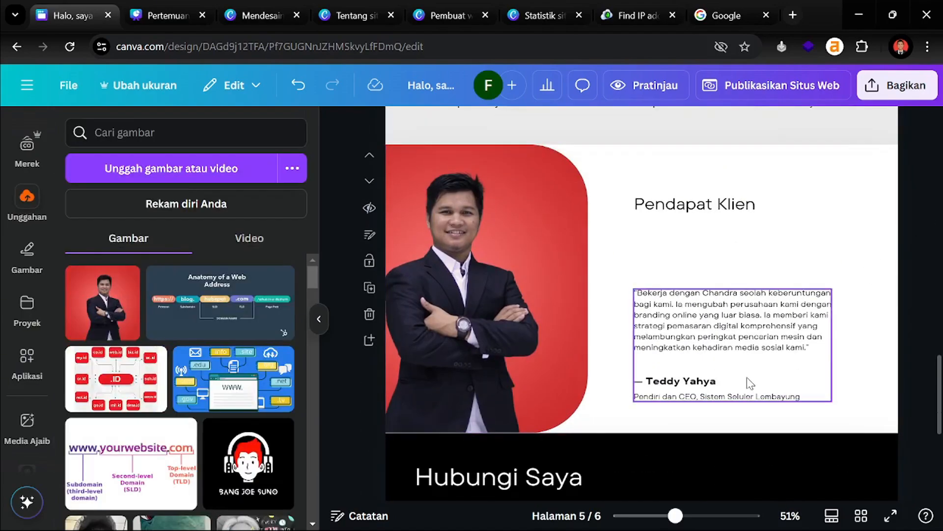
Select the placeholder e-mail on the Hubungi Saya page for replacement
scroll(879, 327, down, 1)
scroll(900, 317, down, 5)
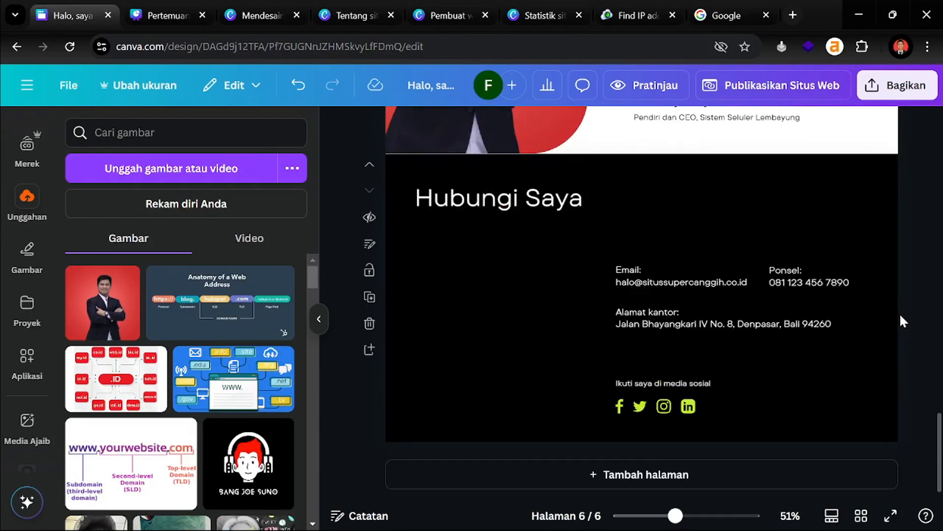
click(686, 282)
double_click(687, 282)
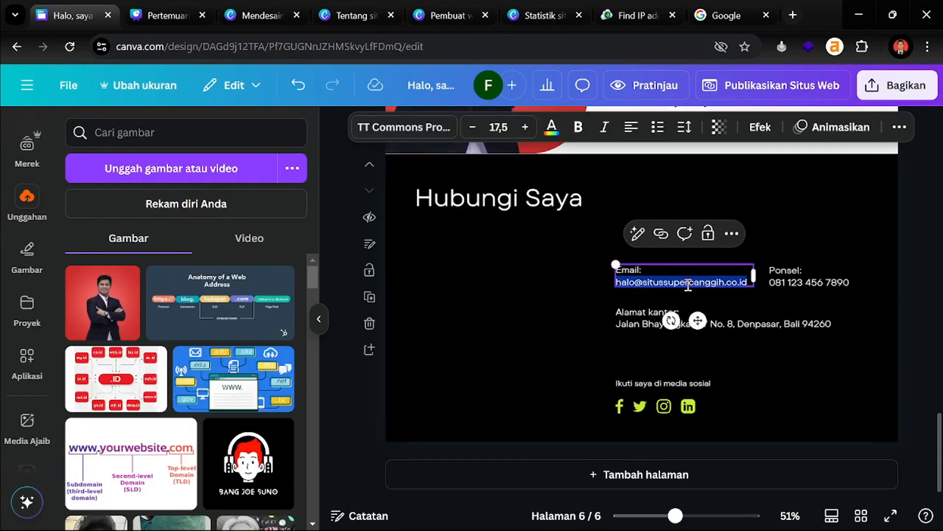
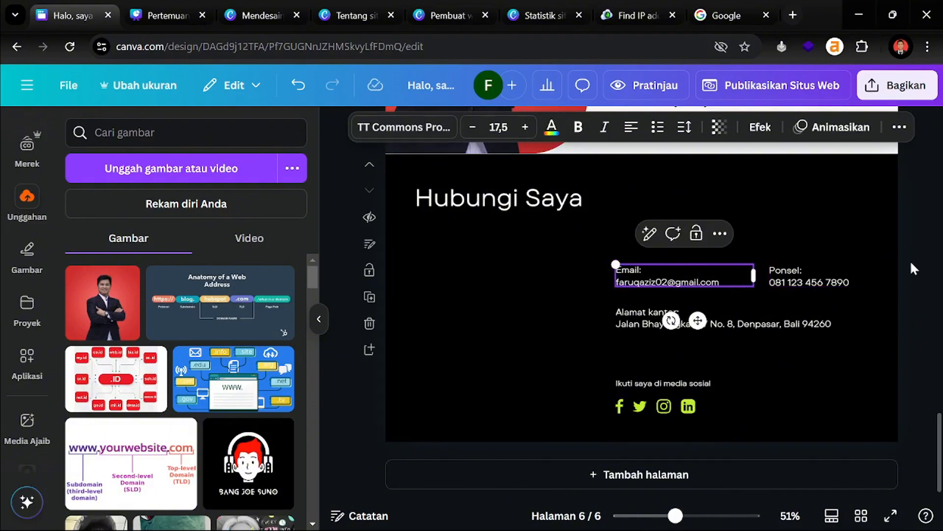
Enter the owner's e-mail address and office address in the Email and Alamat kantor lines
click(912, 260)
triple_click(731, 327)
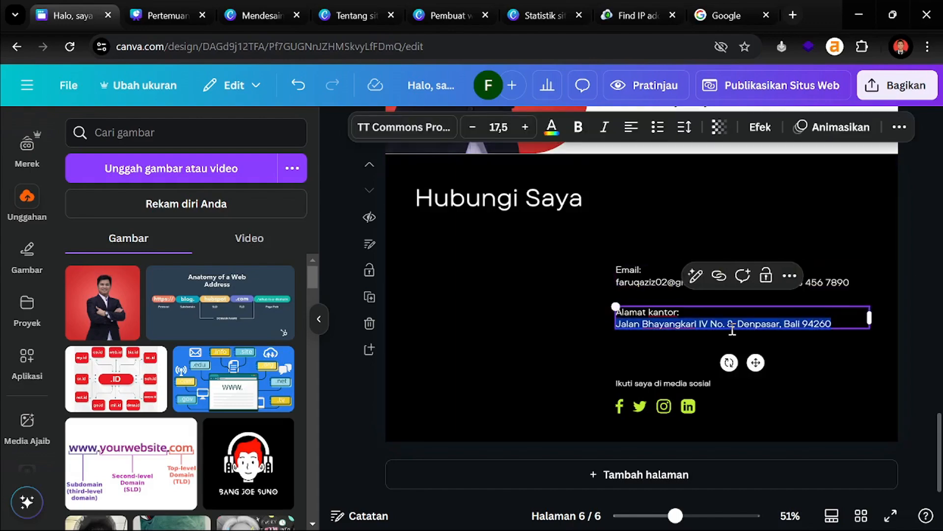
text(P)
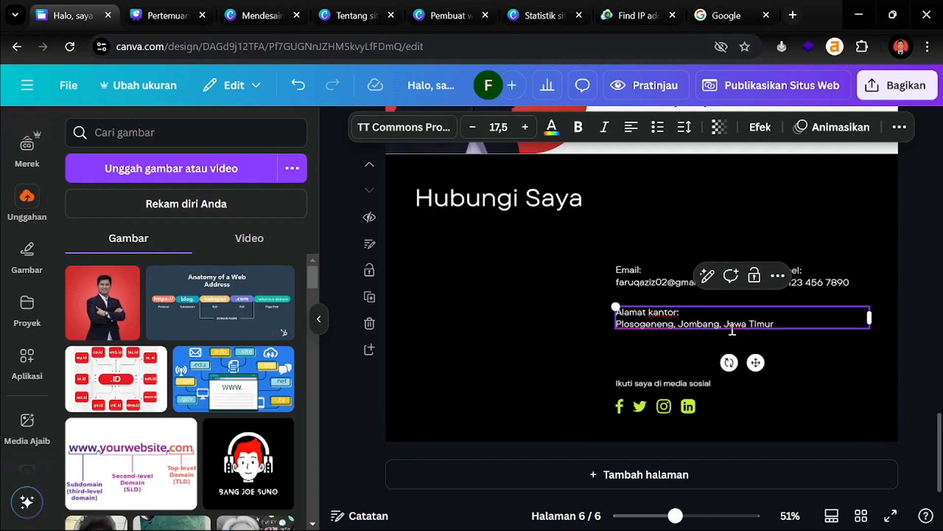
scroll(935, 269, up, 2)
click(890, 302)
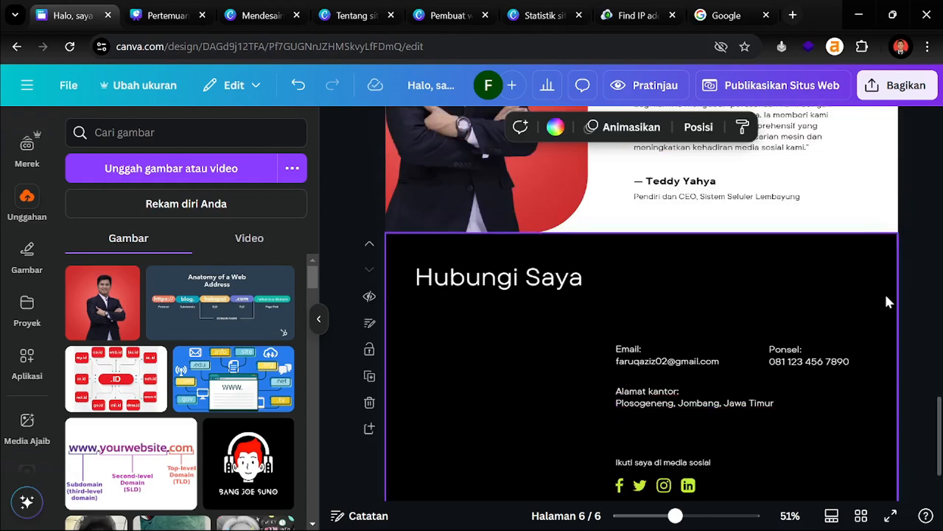
click(928, 320)
scroll(927, 319, up, 3)
scroll(927, 318, down, 5)
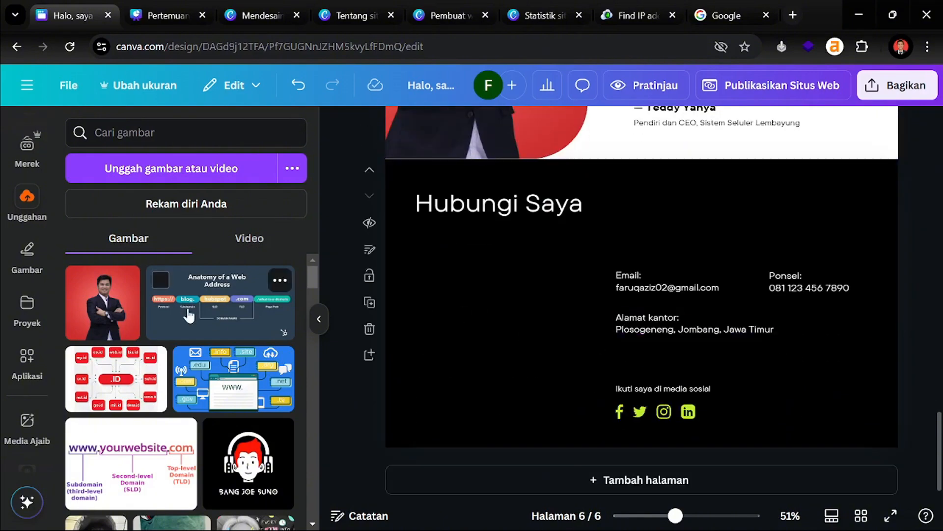
scroll(169, 316, down, 2)
scroll(167, 307, up, 2)
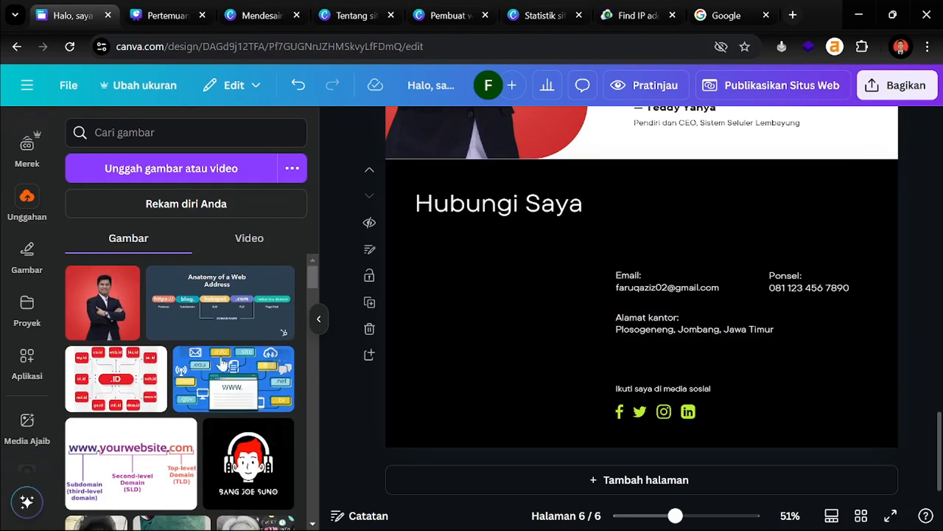
Search Elements for 'ngoding' and show only Grafis results
scroll(29, 186, up, 3)
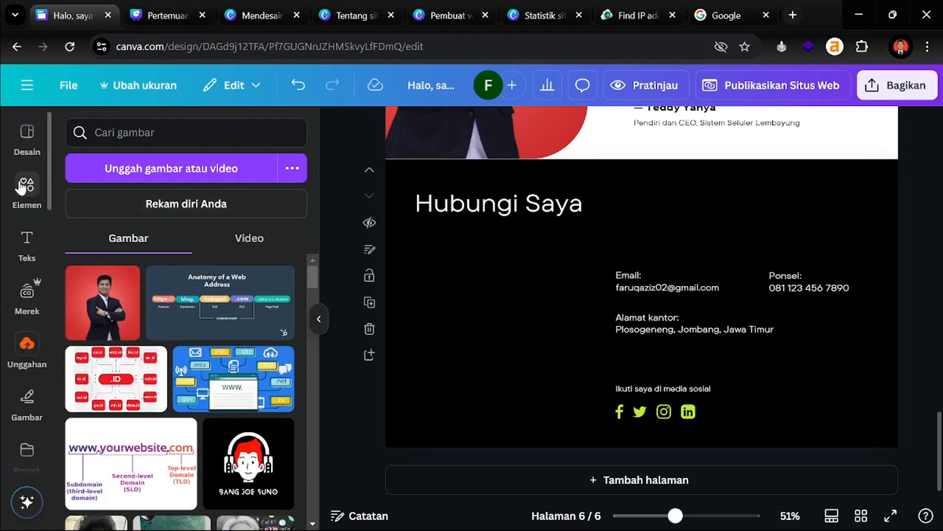
click(22, 182)
click(155, 133)
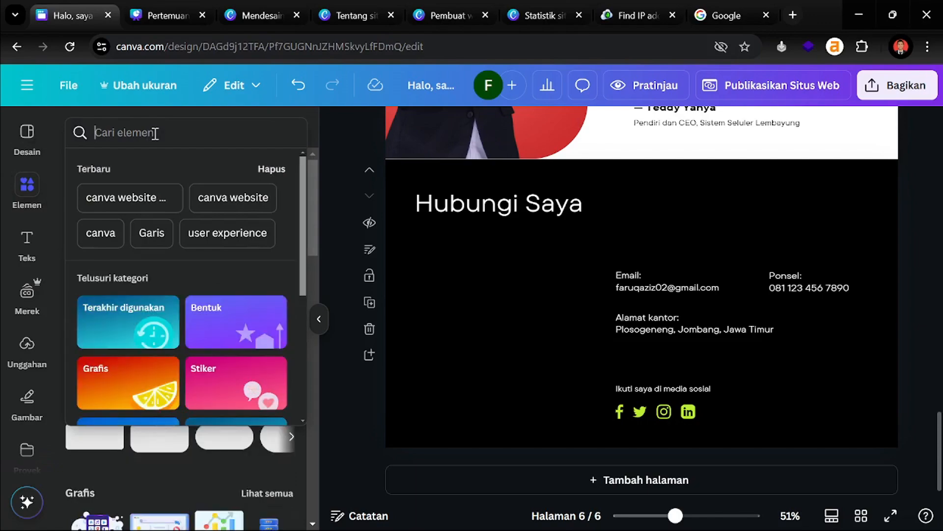
text(p)
key(BackSpace)
text(ngoding)
key(Return)
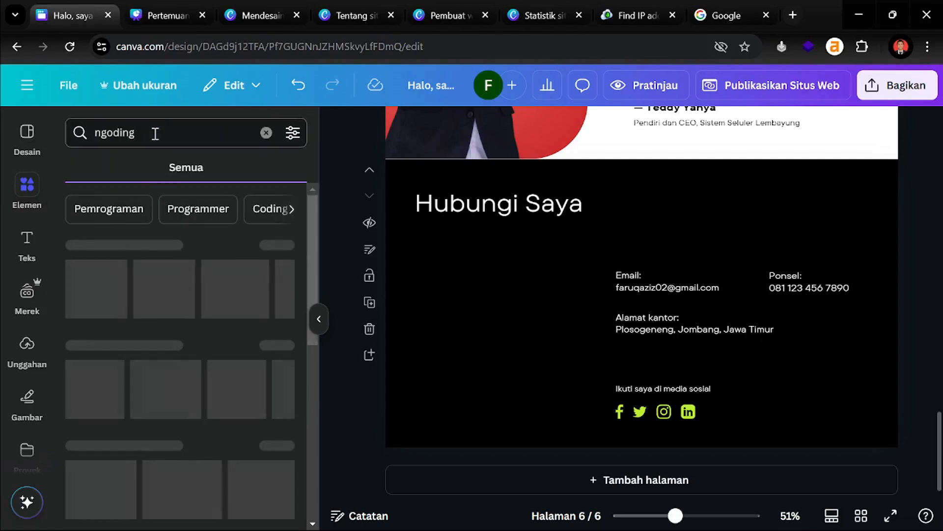
click(132, 169)
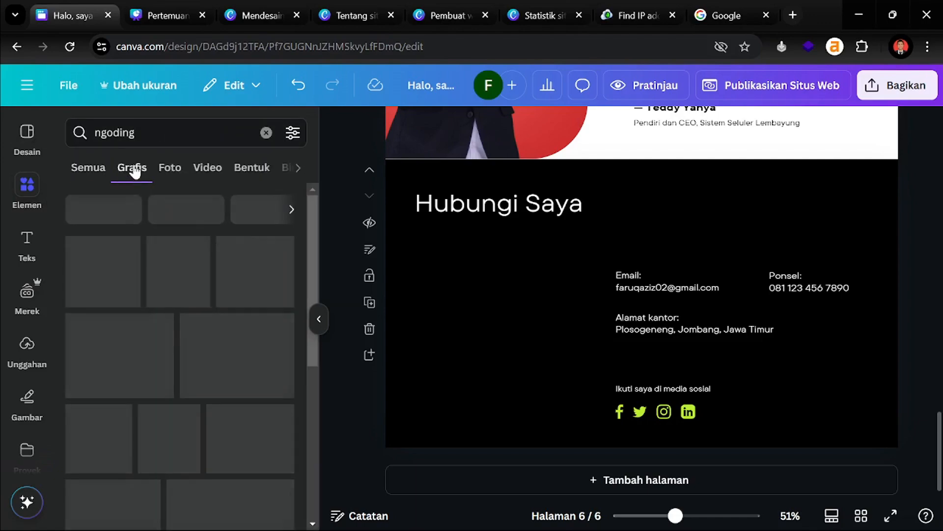
scroll(125, 259, down, 3)
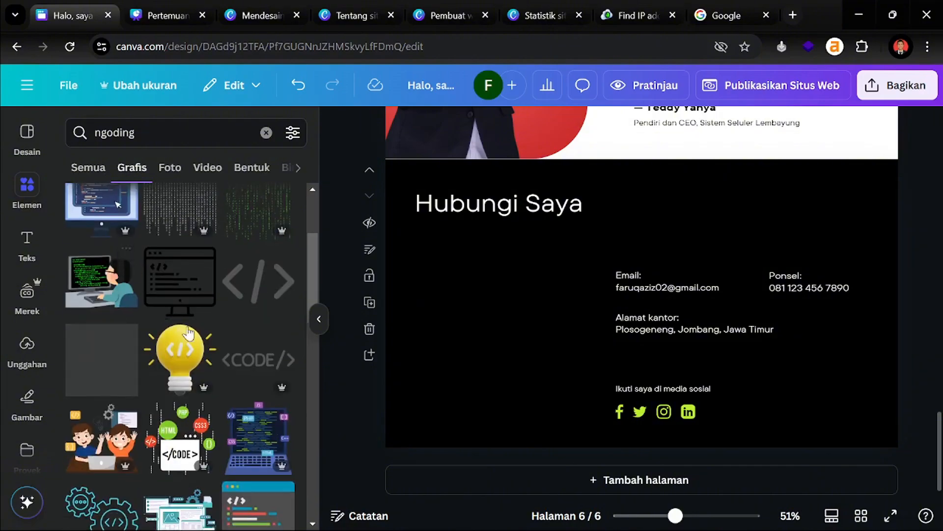
scroll(235, 343, up, 3)
scroll(240, 350, down, 3)
scroll(241, 350, down, 3)
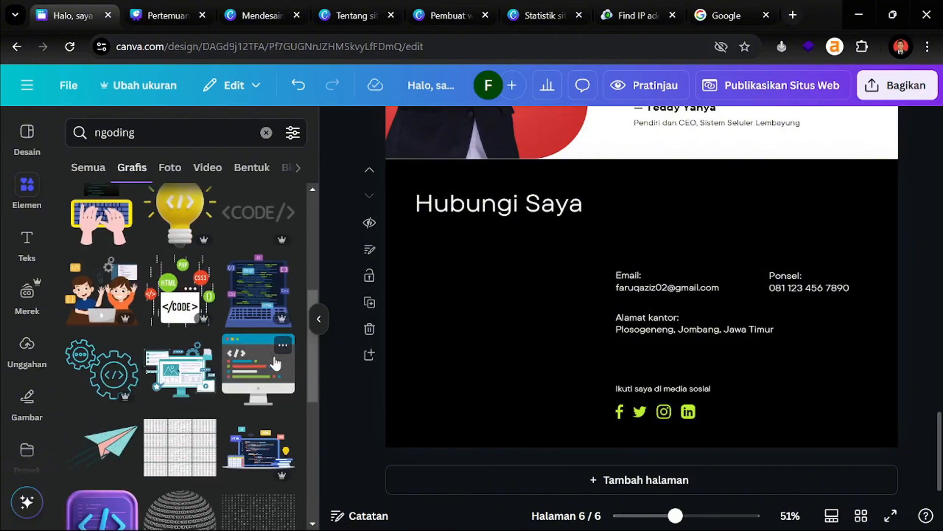
Add the coding laptop graphic, enlarged, to the left of the contact details
click(266, 301)
drag(597, 265, 424, 259)
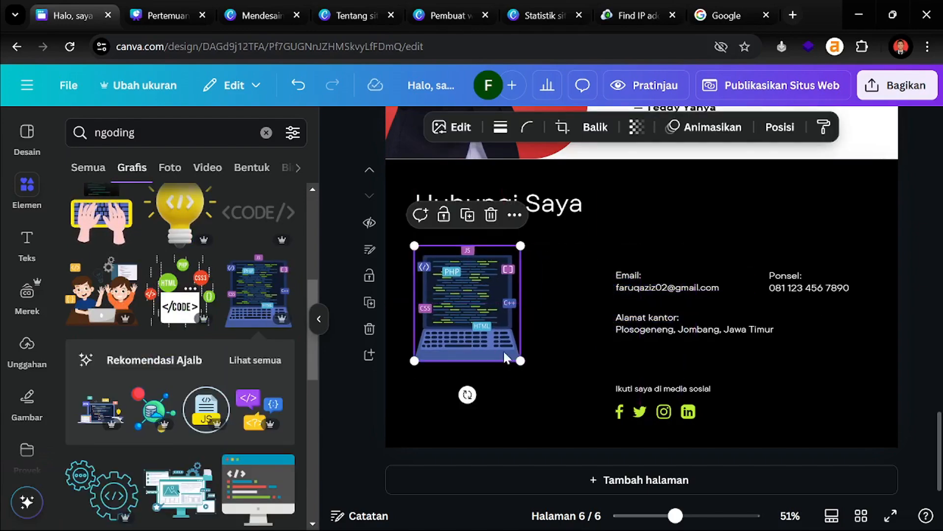
drag(520, 362, 542, 389)
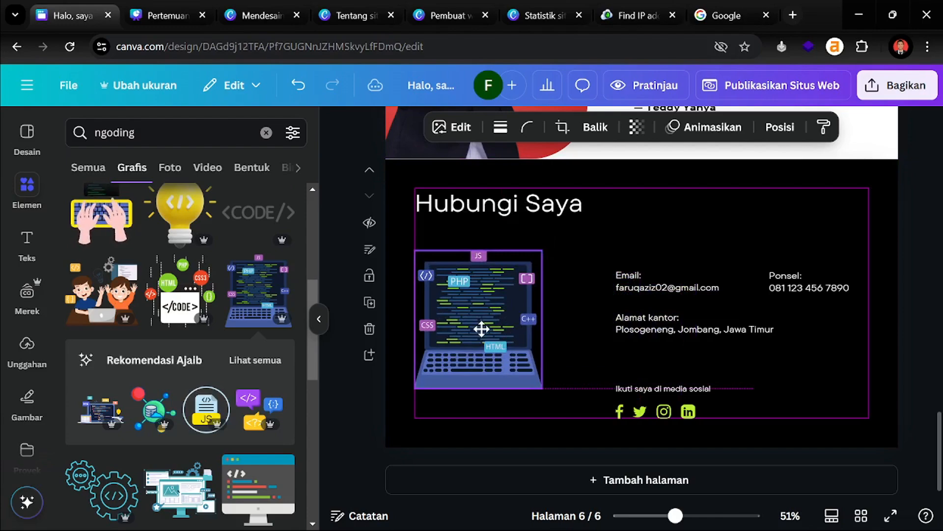
drag(482, 327, 482, 331)
click(919, 283)
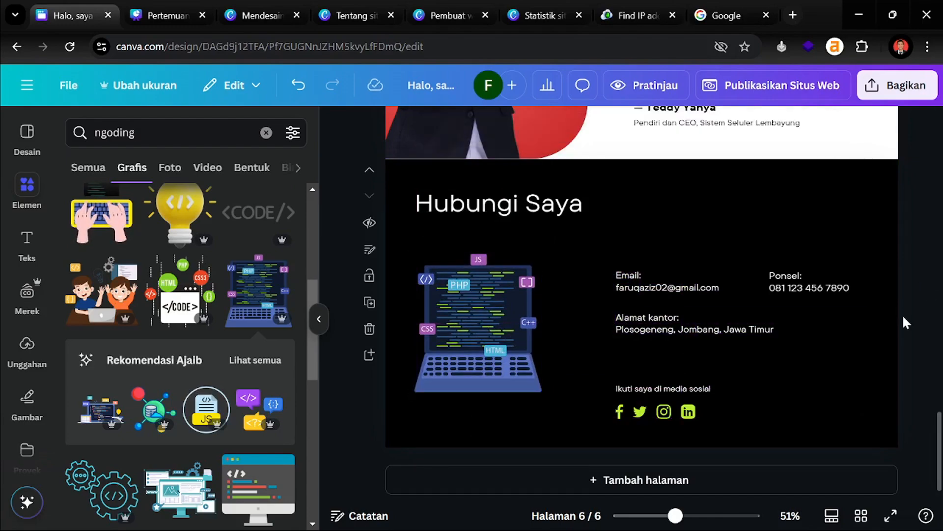
scroll(903, 314, up, 10)
Open the Tautan option for the Portofolio Saya button and close it without adding a link
scroll(903, 314, up, 10)
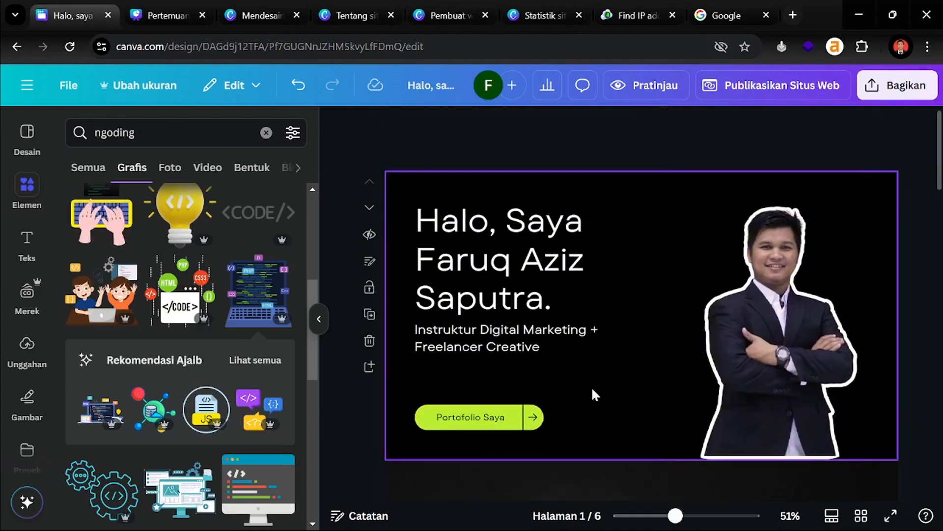
click(494, 426)
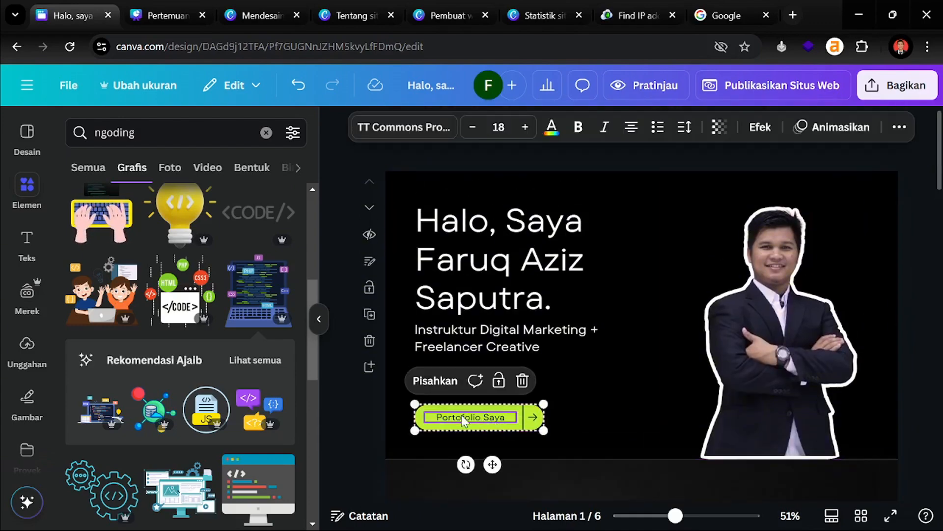
click(327, 422)
click(453, 415)
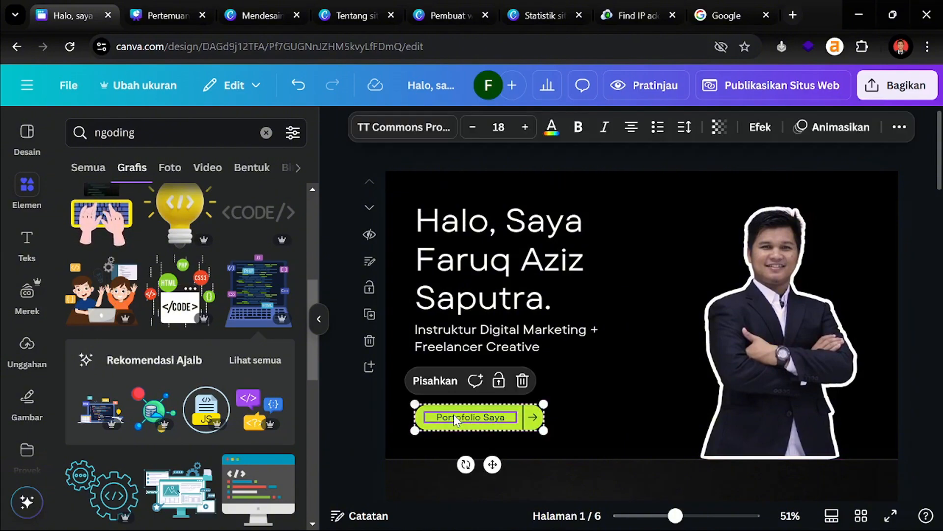
right_click(502, 421)
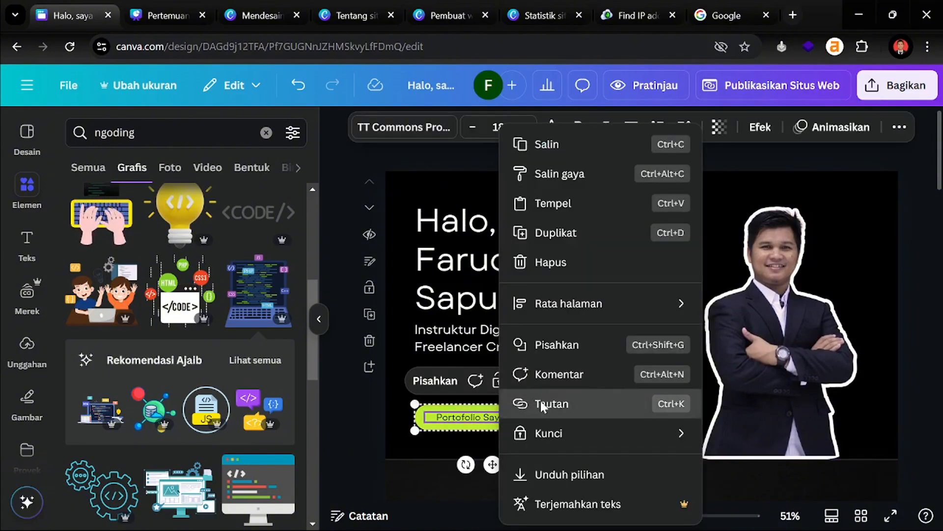
click(542, 404)
scroll(596, 364, down, 3)
scroll(596, 372, up, 5)
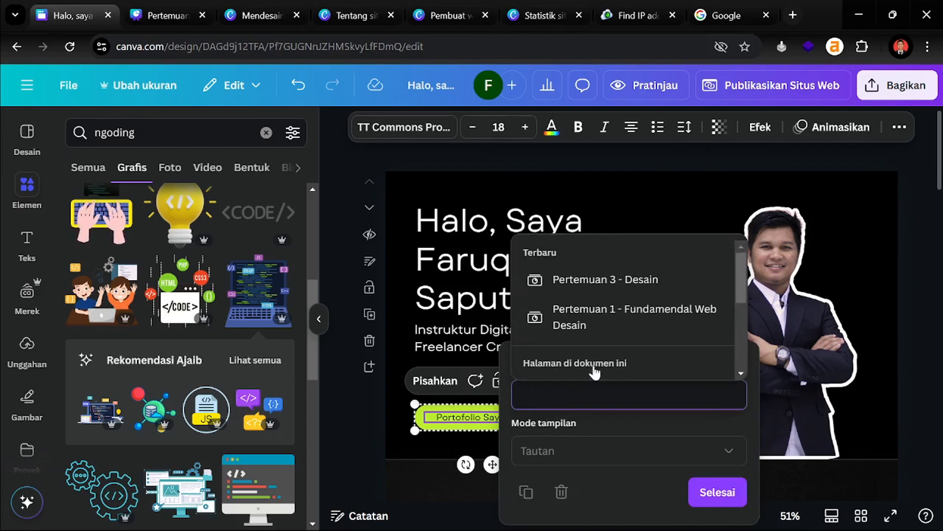
click(344, 405)
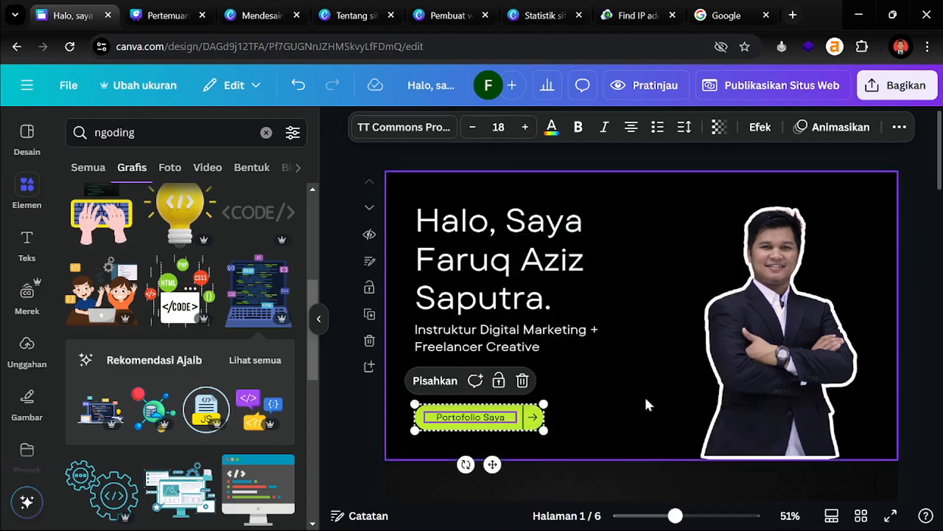
click(609, 385)
scroll(608, 385, down, 20)
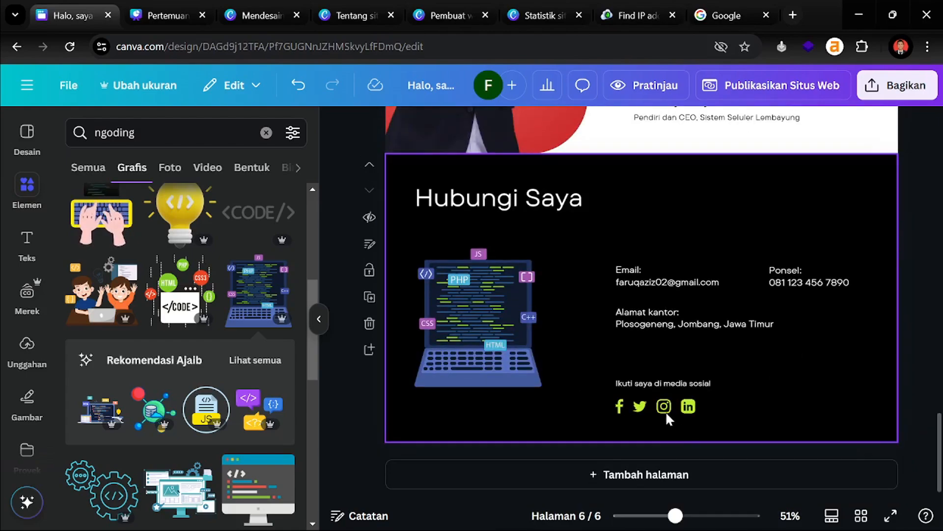
Open the link box for the Instagram icon in the contact section via right-click > Tautan
click(665, 407)
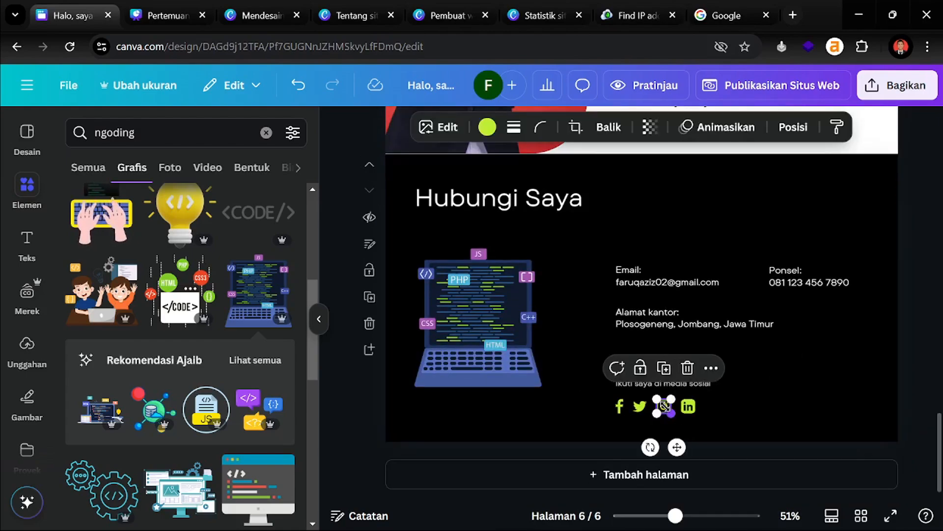
right_click(664, 406)
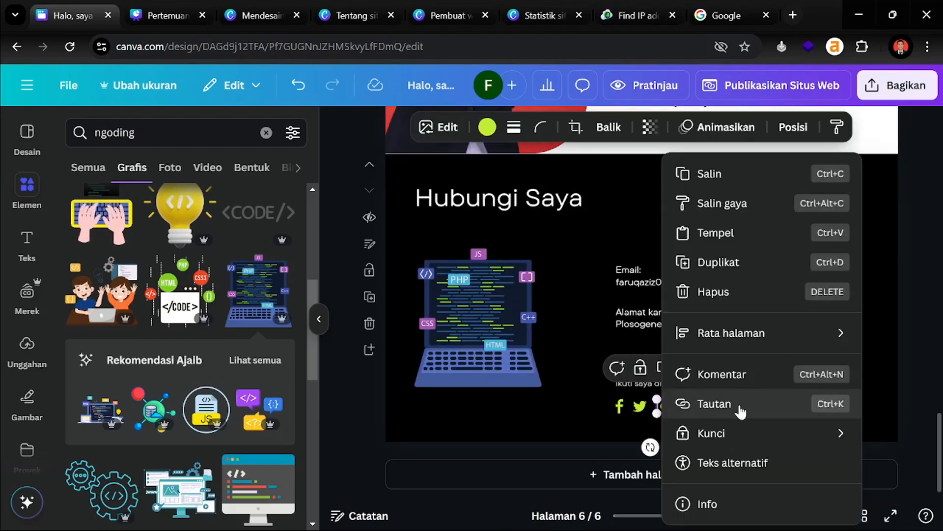
click(714, 404)
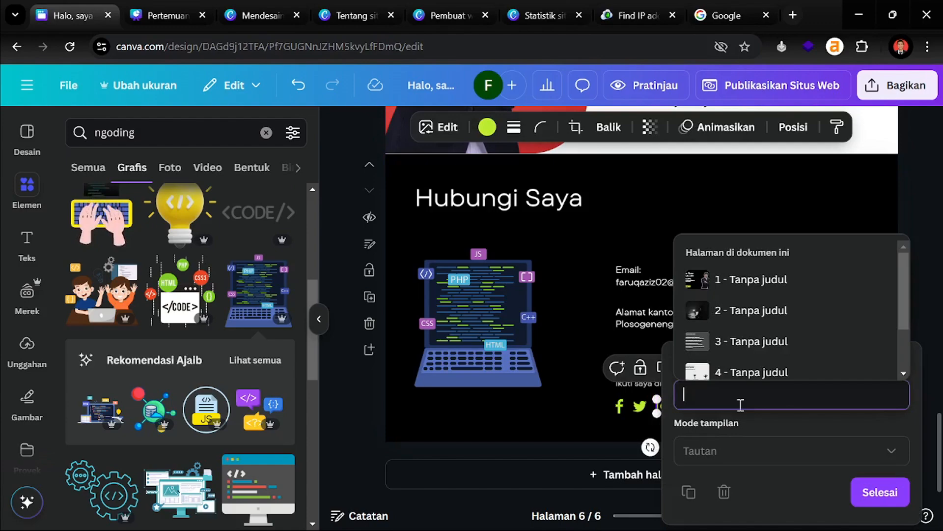
Load instagram.com in a new browser tab
click(794, 14)
text(instagram.com)
key(Return)
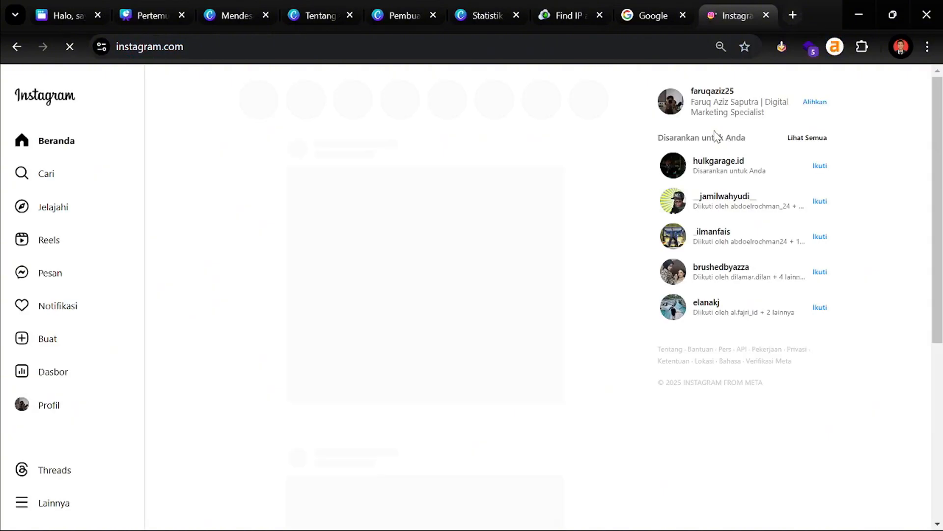
Open your own Instagram profile, copy its URL, and return to the Canva tab
click(709, 93)
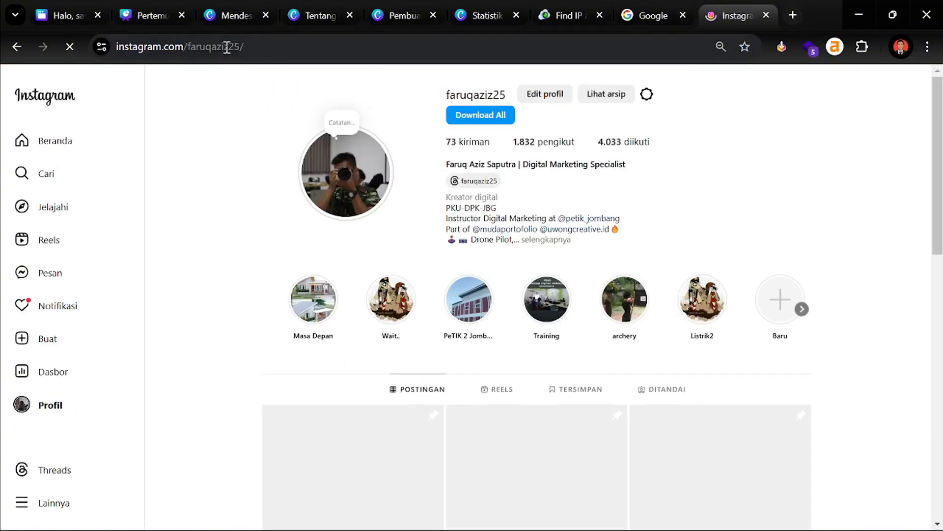
click(227, 46)
key(ctrl+c)
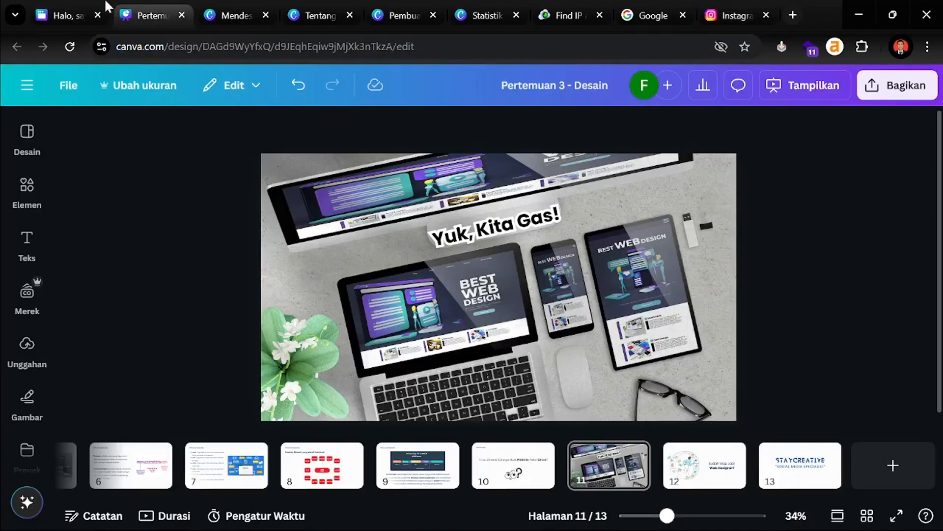
click(98, 7)
Paste the copied Instagram profile URL as the Instagram icon's link and confirm with Selesai
key(ctrl+v)
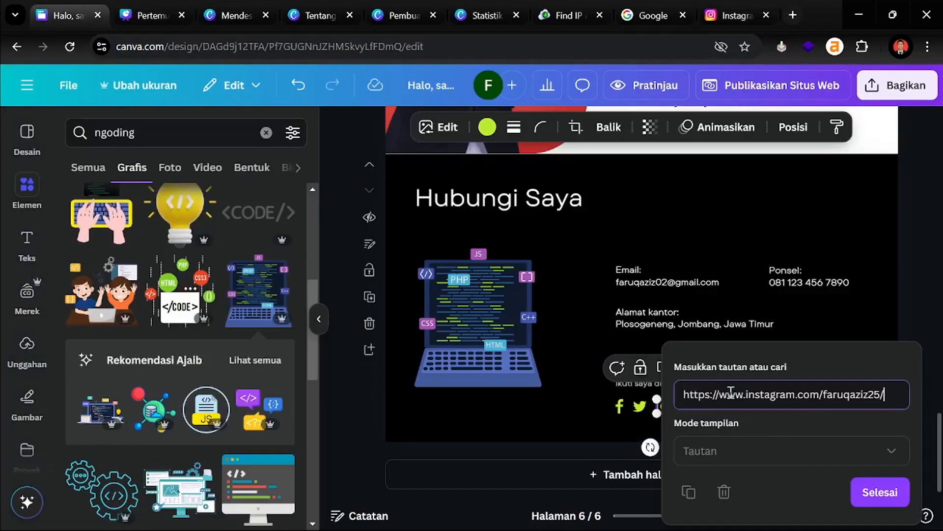
click(877, 494)
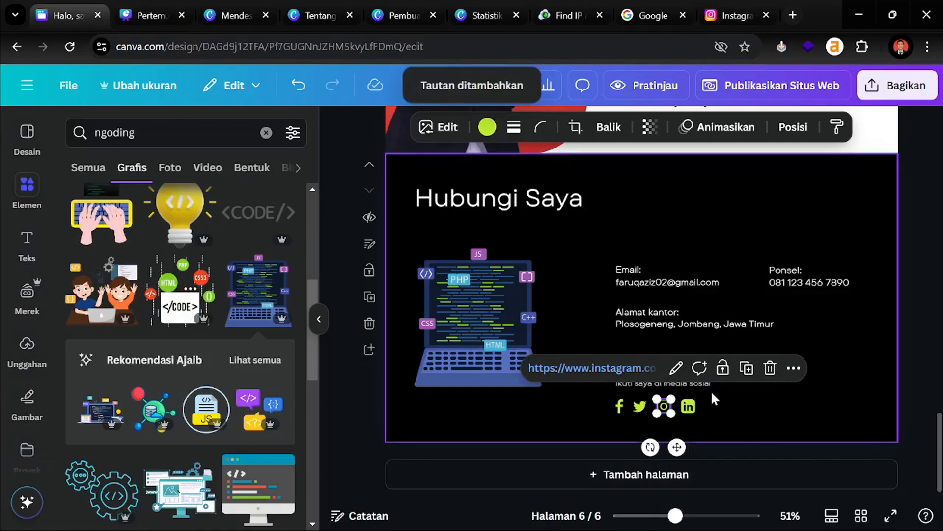
click(357, 390)
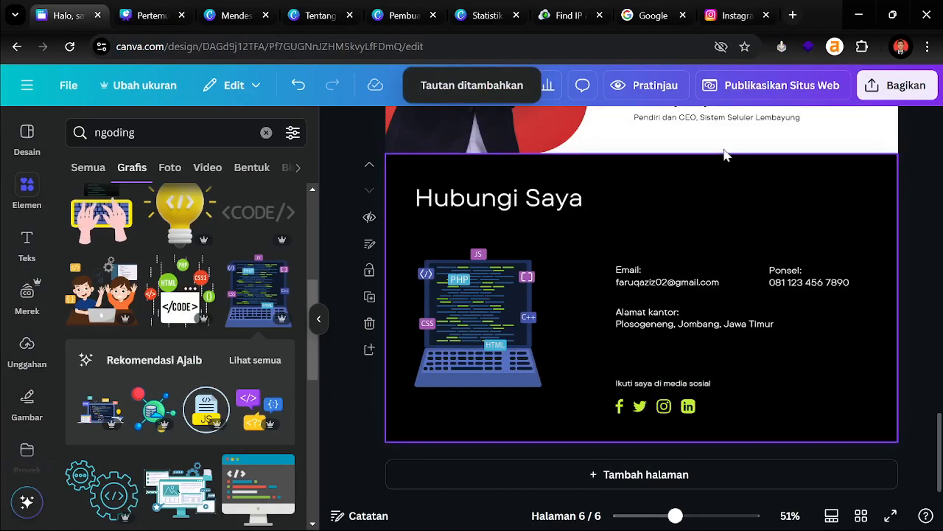
click(792, 15)
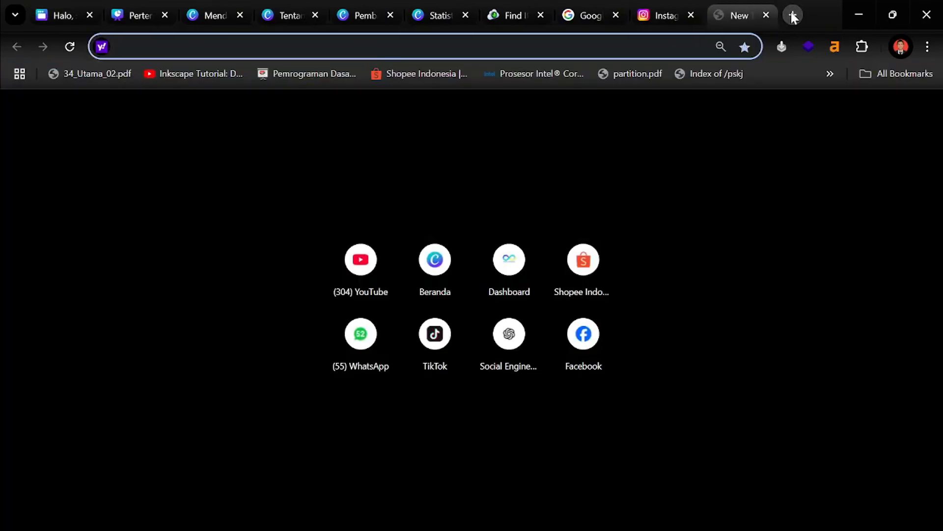
Go to linkedin.com and open your own profile from the Saya menu
text(lin)
key(Return)
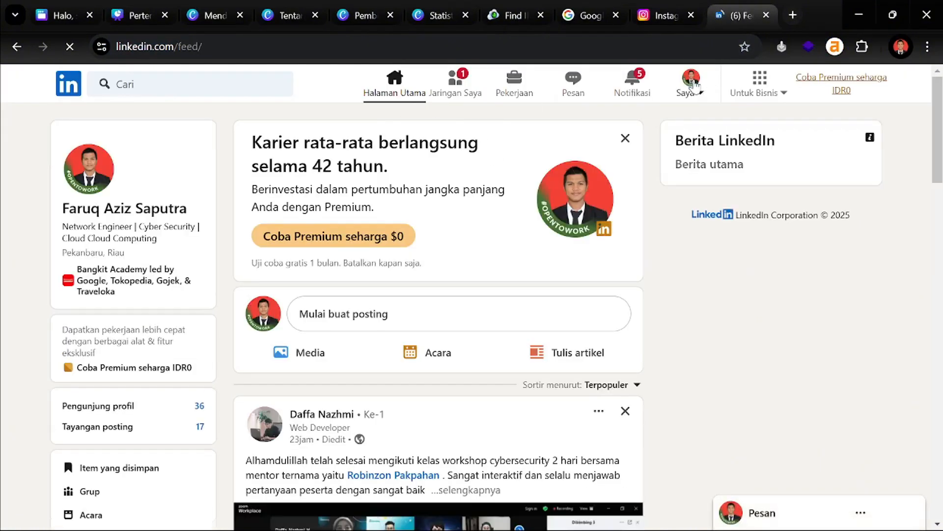
click(692, 83)
click(594, 189)
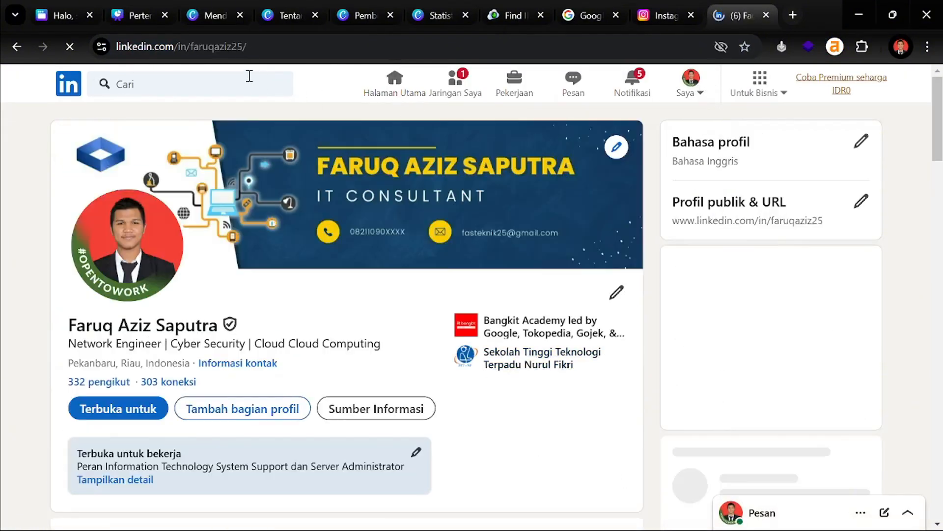
Link the Hubungi Saya LinkedIn icon to the copied LinkedIn profile URL
click(58, 6)
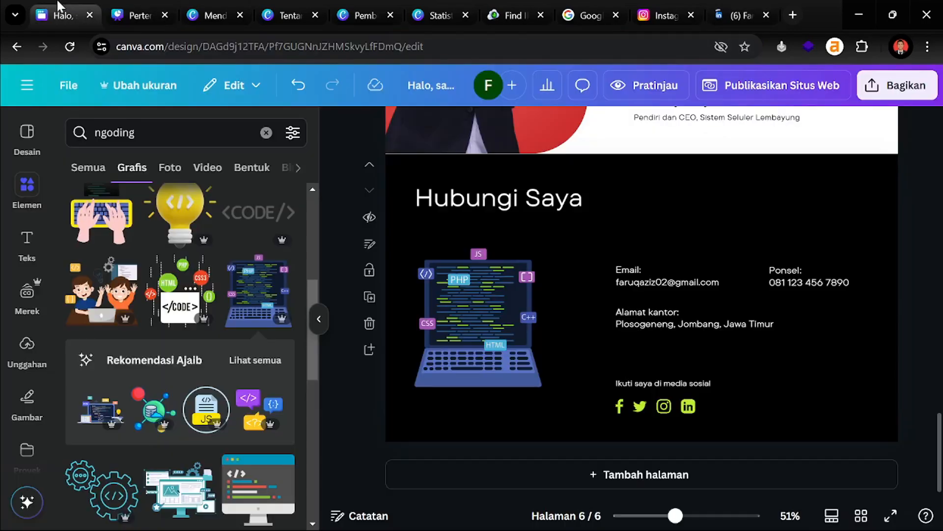
click(688, 406)
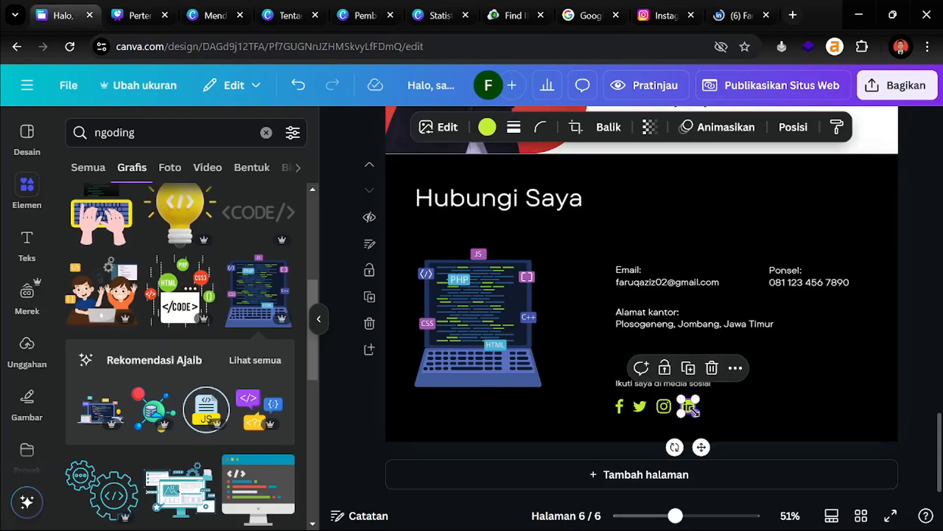
right_click(691, 411)
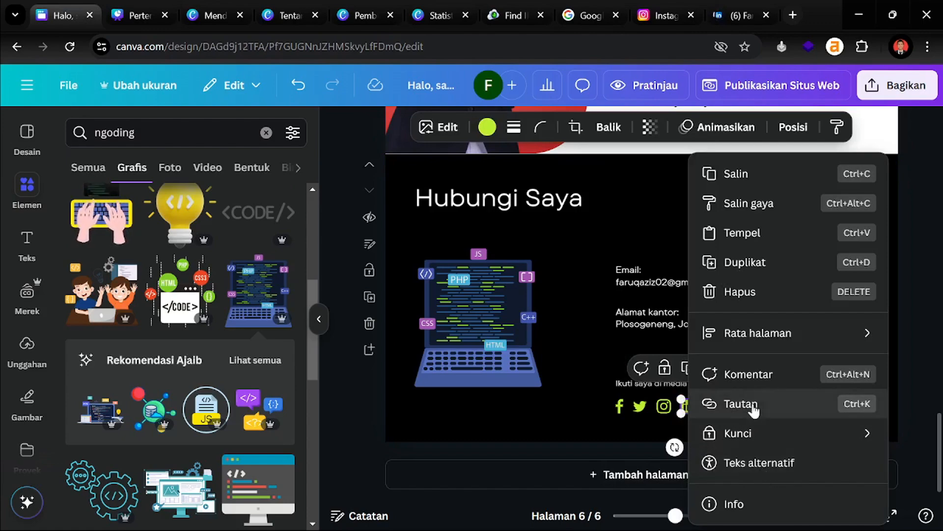
click(732, 403)
text(https://www.linkedin.com/in/faruqaziz25/)
click(647, 492)
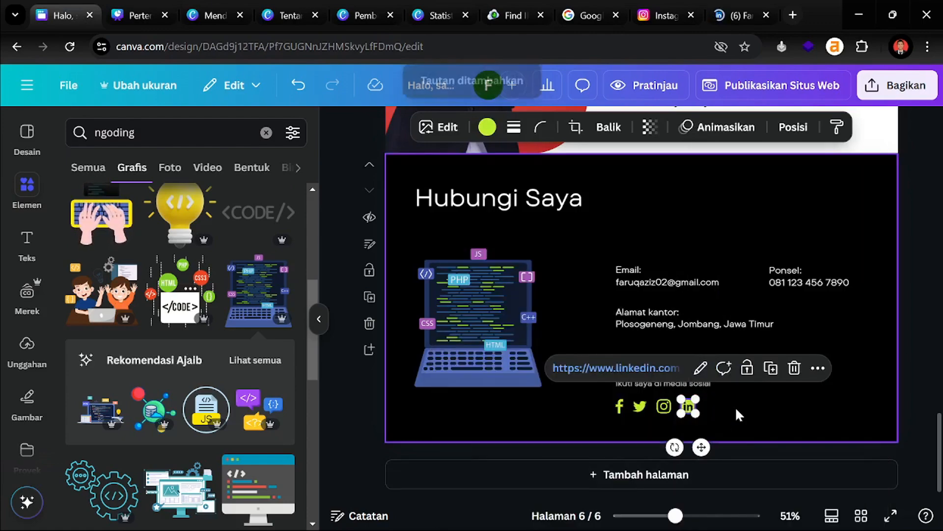
click(906, 328)
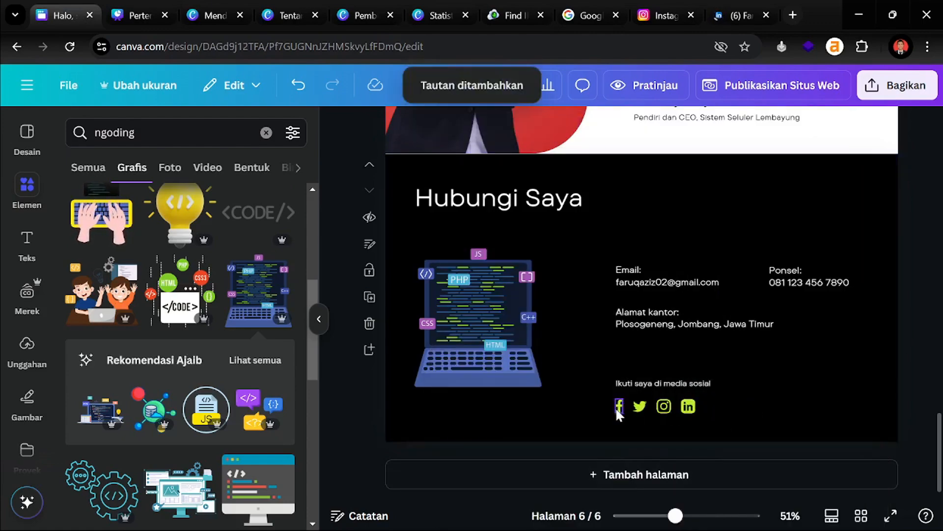
Delete the Facebook and Twitter icons and shift Instagram and LinkedIn to the row's start
click(636, 406)
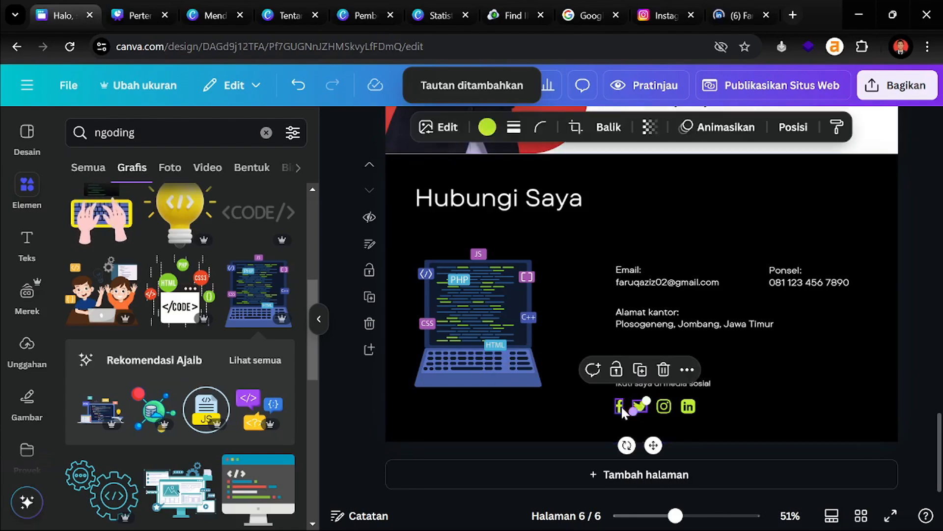
click(623, 412)
key(Delete)
drag(724, 409, 643, 404)
click(906, 290)
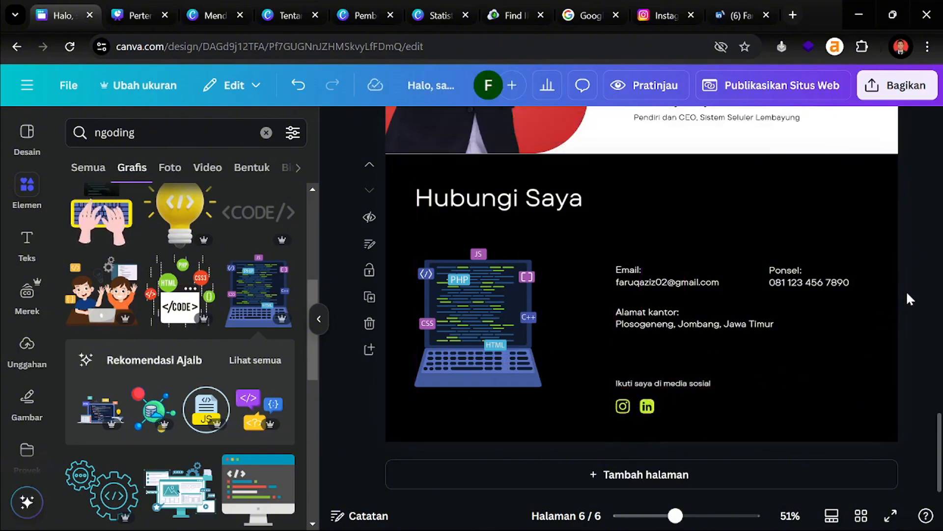
Hide the Elements panel and scroll through the six-page portfolio, ending on page 1
scroll(876, 325, up, 15)
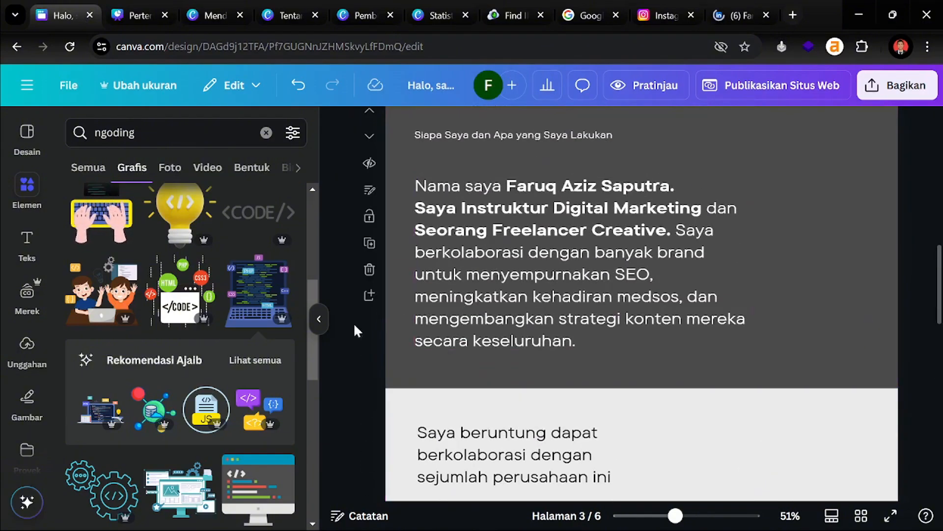
click(319, 319)
scroll(172, 323, up, 10)
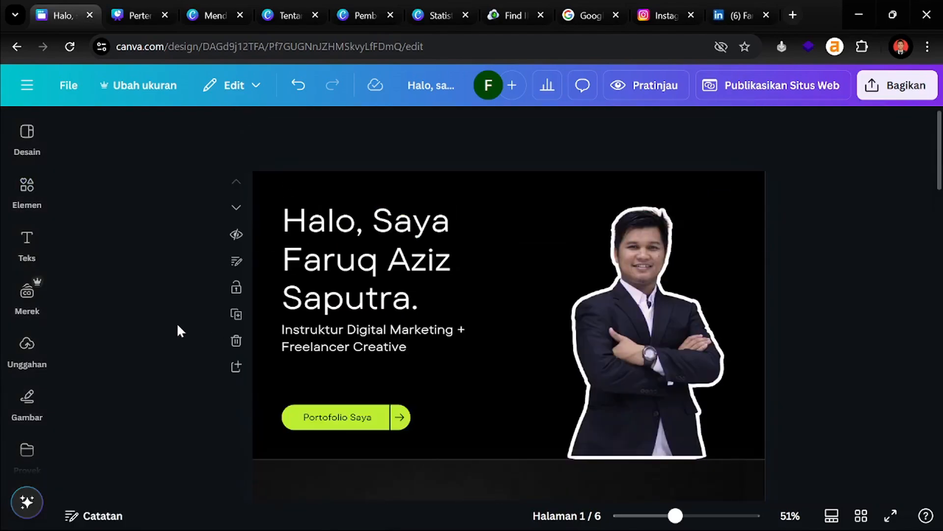
scroll(172, 333, down, 15)
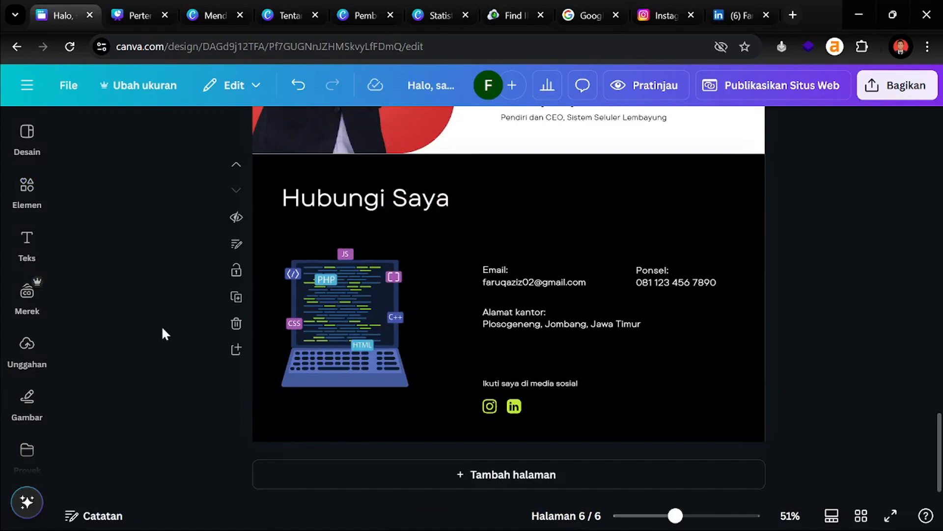
scroll(163, 329, up, 12)
scroll(162, 329, up, 5)
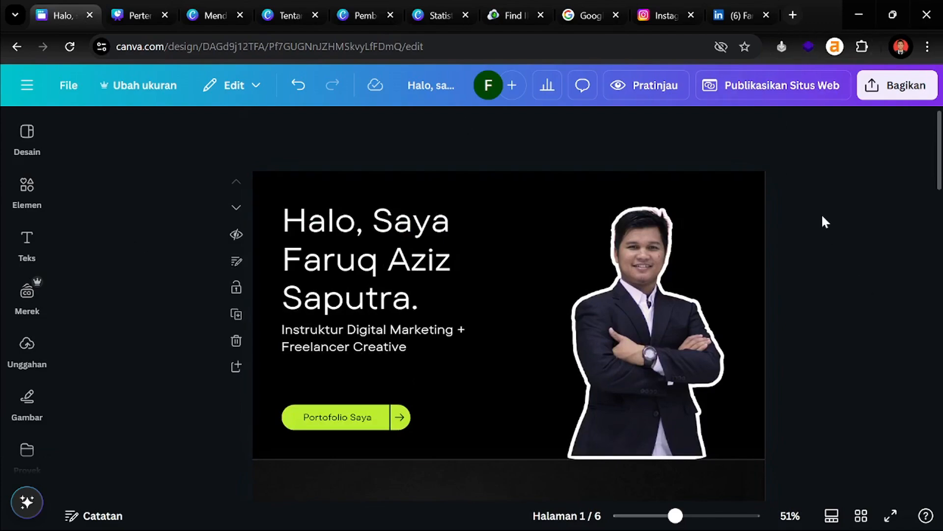
scroll(821, 221, down, 2)
scroll(796, 245, up, 2)
Open the website preview and scroll through the Desktop view
click(647, 85)
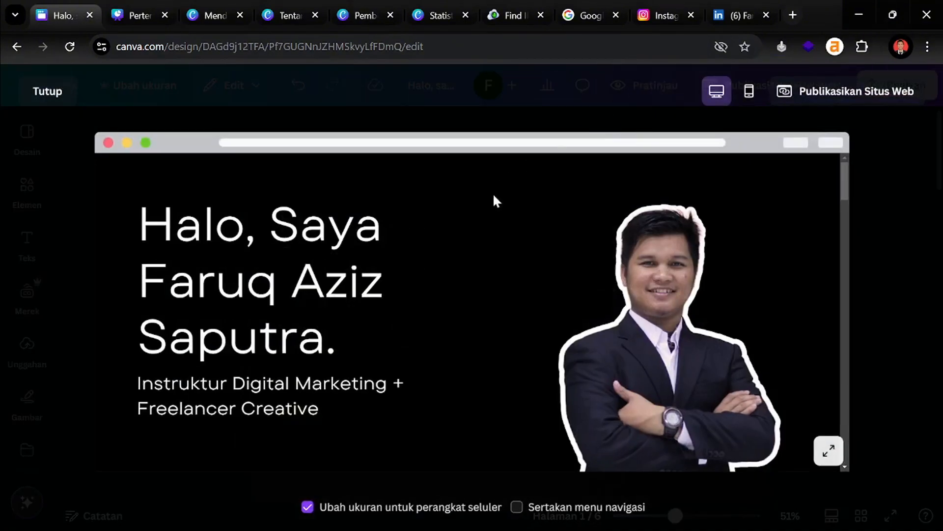
scroll(451, 332, down, 5)
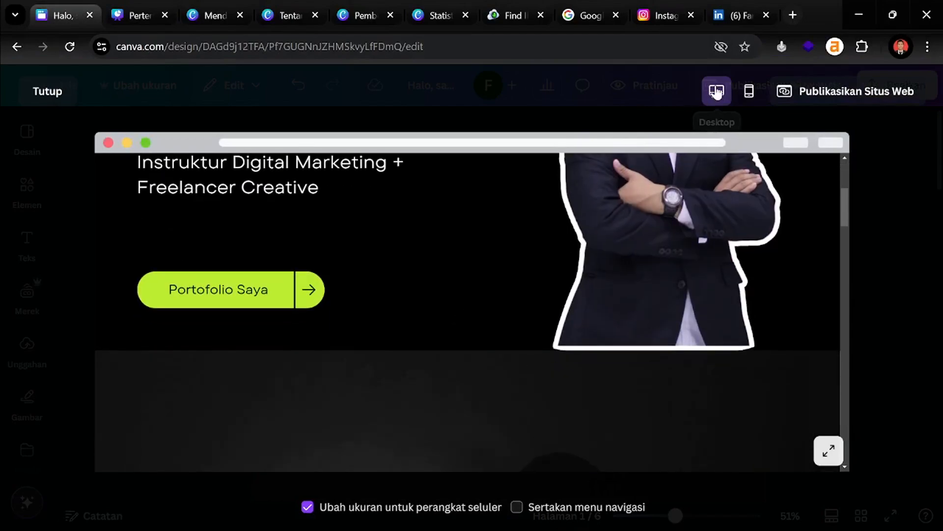
scroll(446, 302, down, 10)
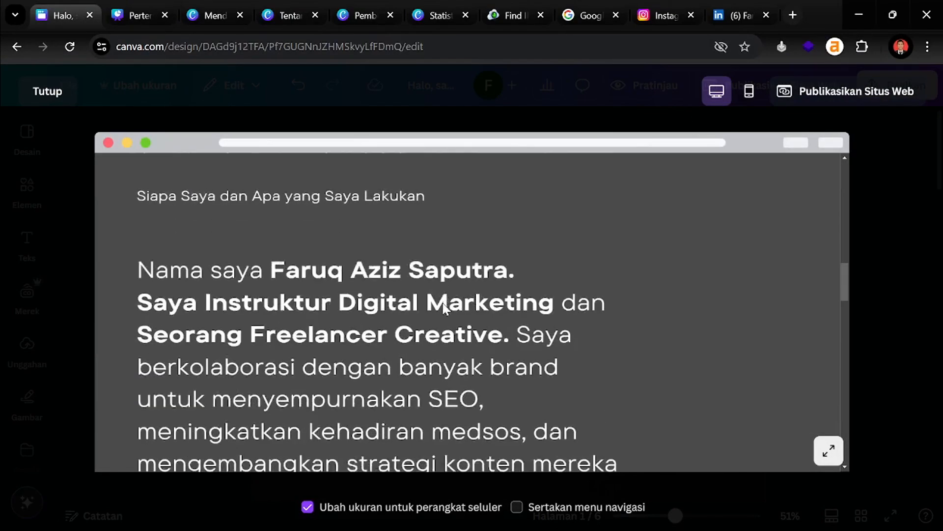
scroll(443, 305, down, 10)
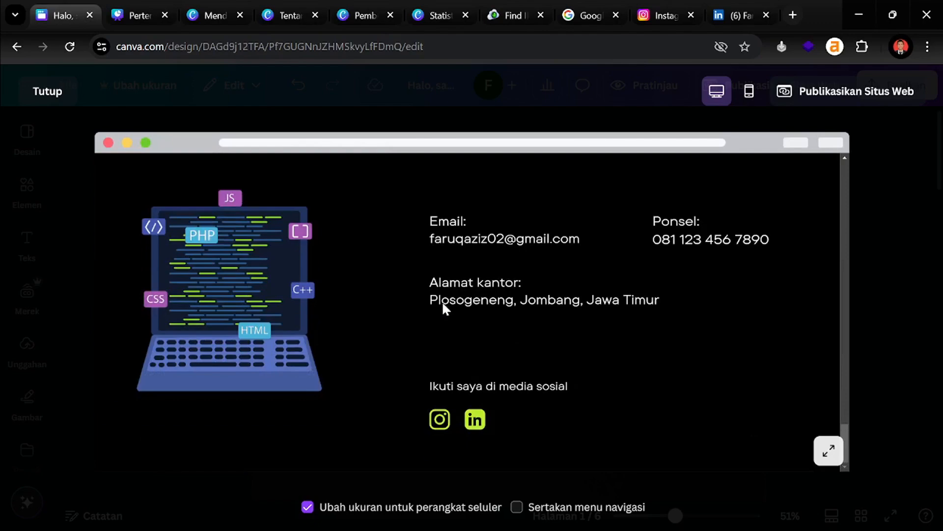
scroll(444, 305, up, 5)
scroll(443, 304, up, 3)
Switch the preview to the phone layout and scroll through it
click(748, 91)
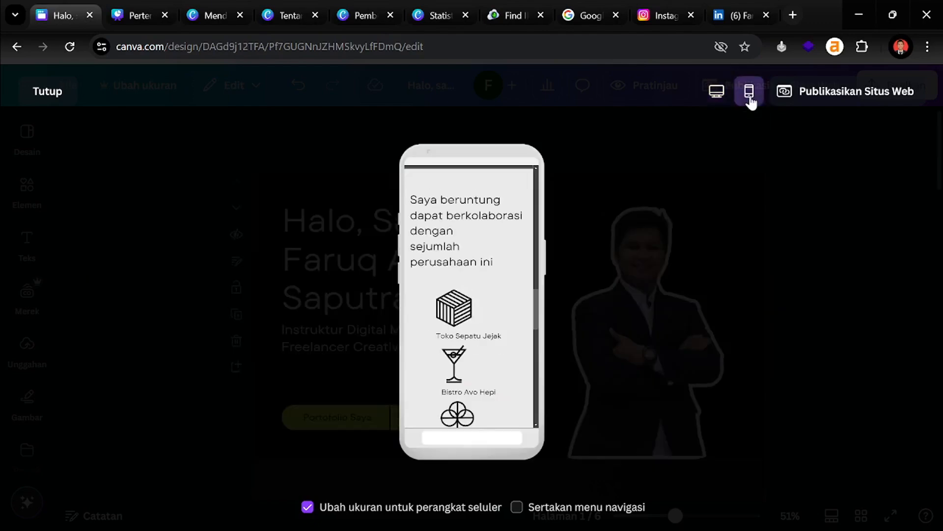
scroll(448, 277, up, 10)
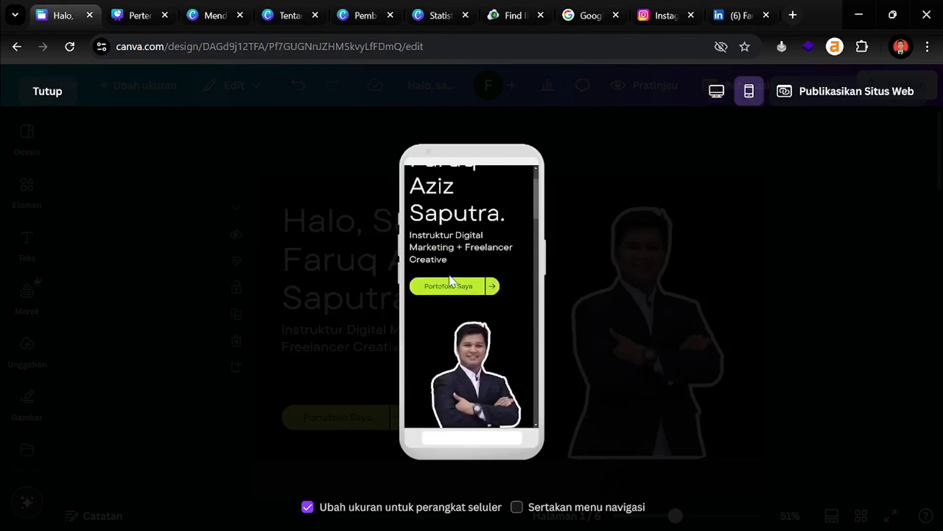
scroll(449, 276, down, 10)
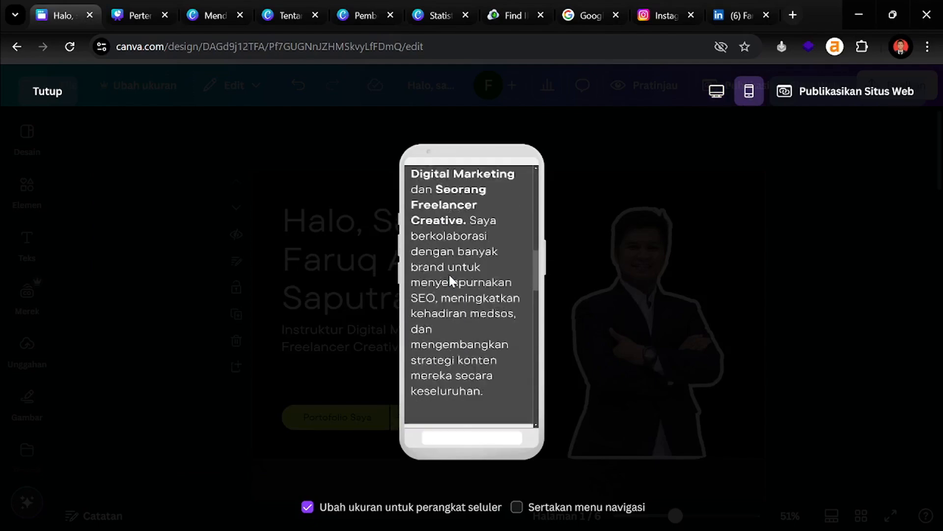
scroll(449, 280, down, 10)
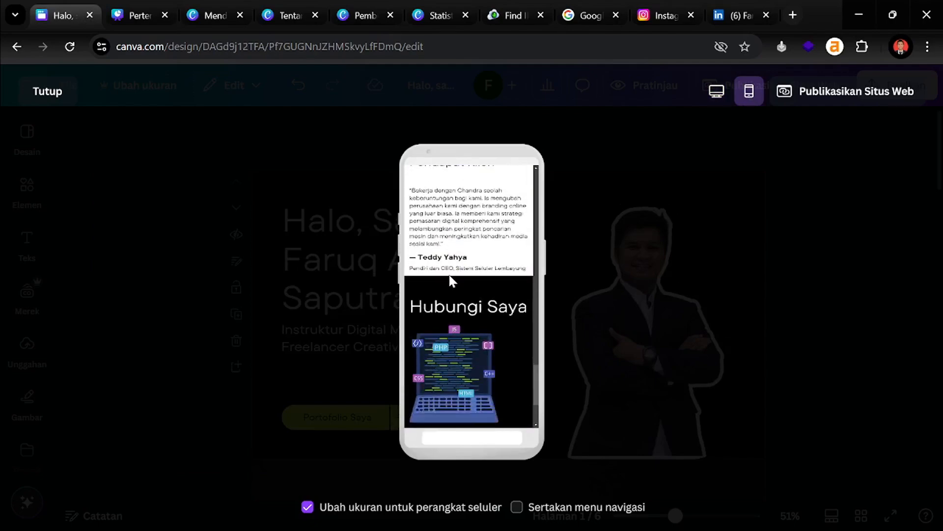
scroll(449, 273, up, 5)
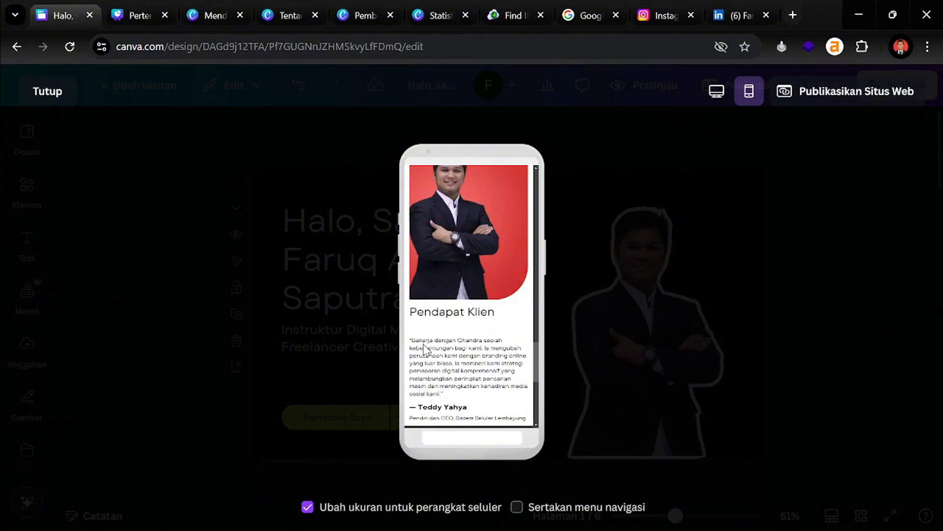
scroll(425, 349, up, 10)
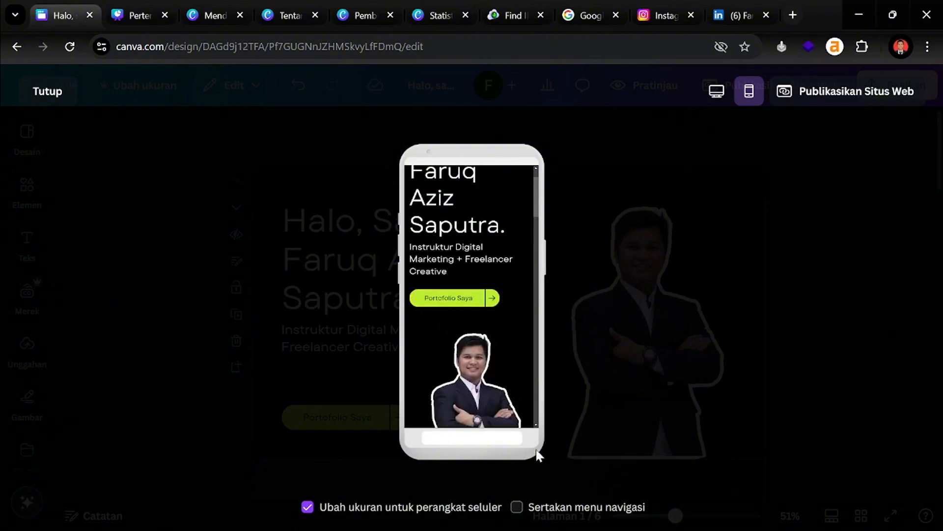
Toggle 'Sertakan menu navigasi' on and back off, then close the preview with Tutup
click(519, 508)
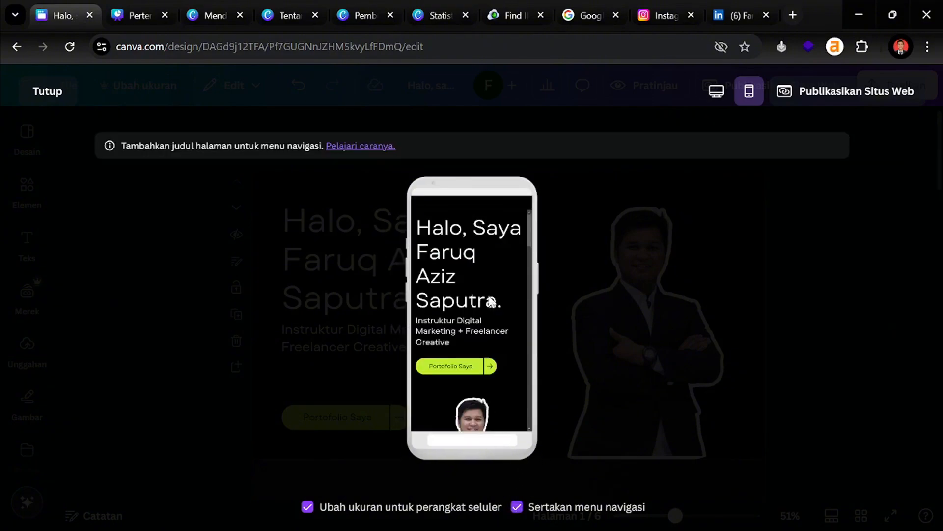
scroll(486, 279, down, 5)
scroll(485, 279, up, 5)
click(530, 506)
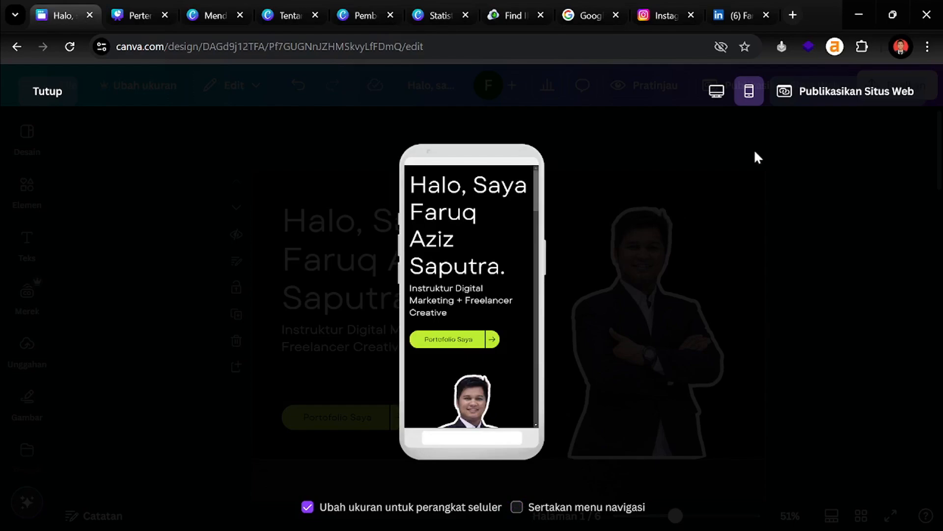
click(37, 92)
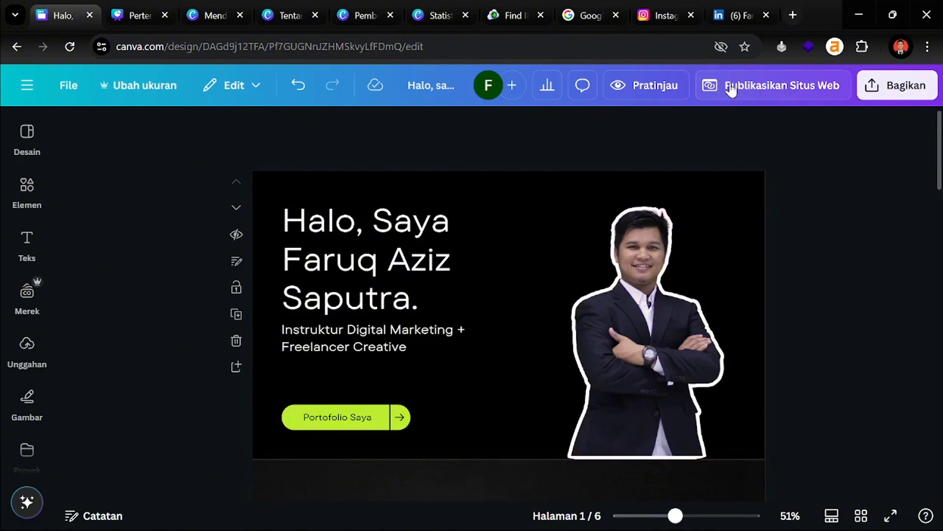
Open the Publikasikan Situs Web panel and scroll to the URL Situs Web field
click(885, 87)
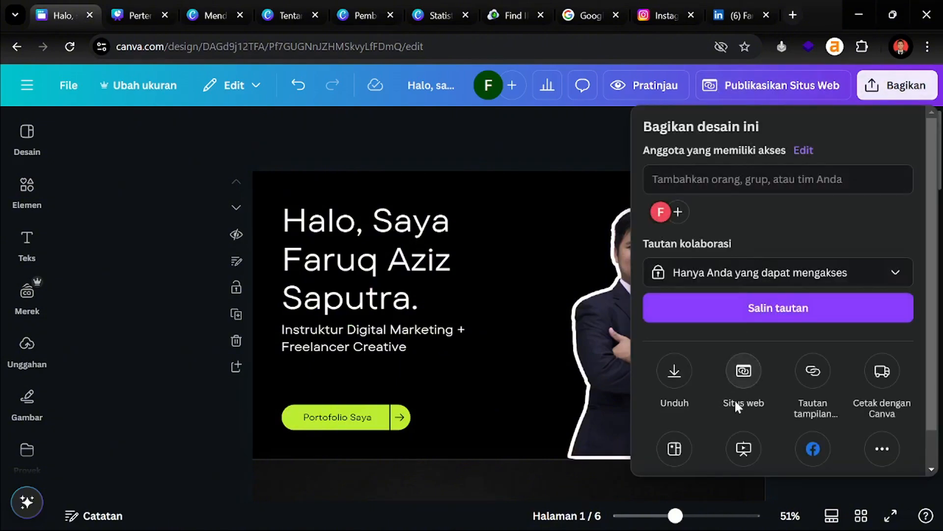
click(759, 86)
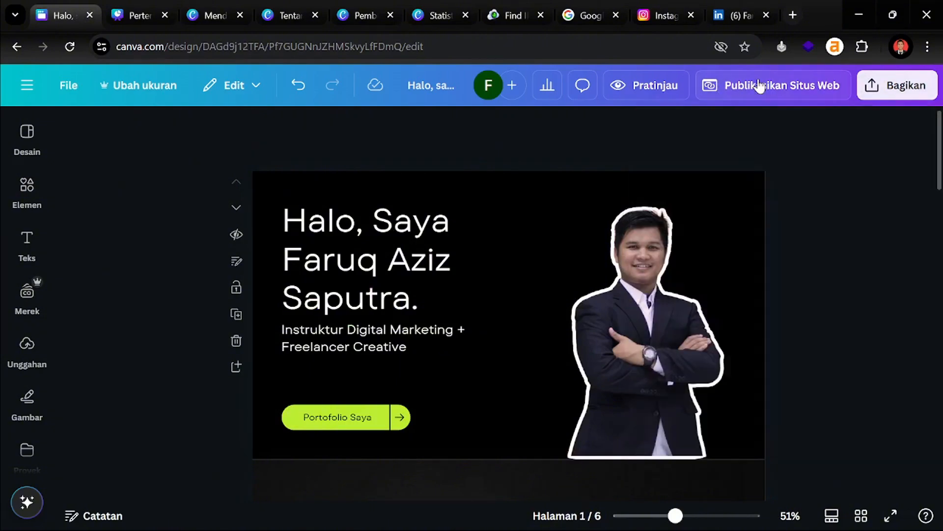
click(759, 86)
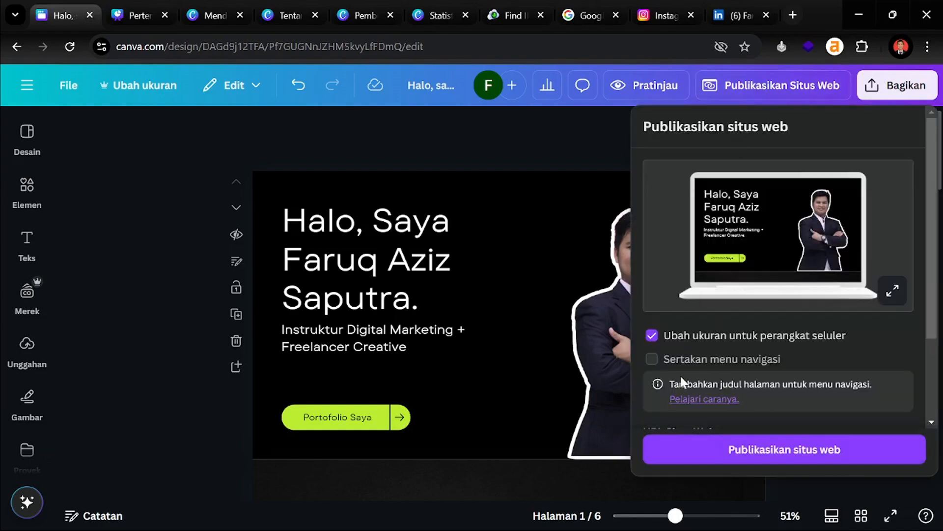
scroll(744, 274, down, 1)
scroll(745, 274, down, 3)
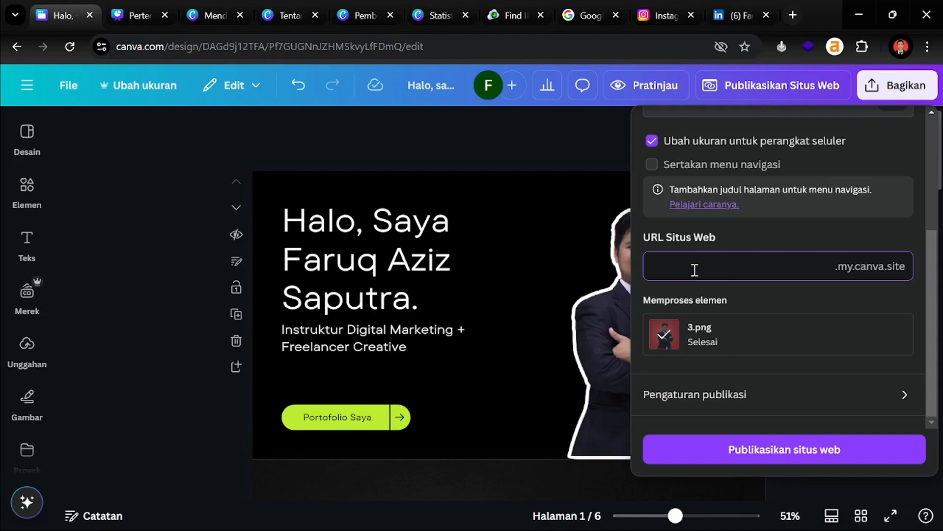
Enter the owner's full name as the .my.canva.site subdomain
text(faruq)
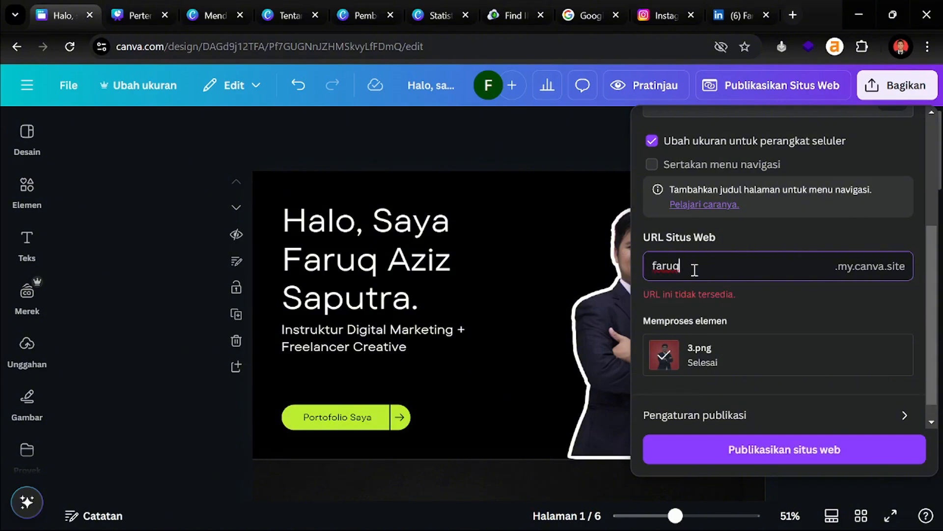
text(aziz)
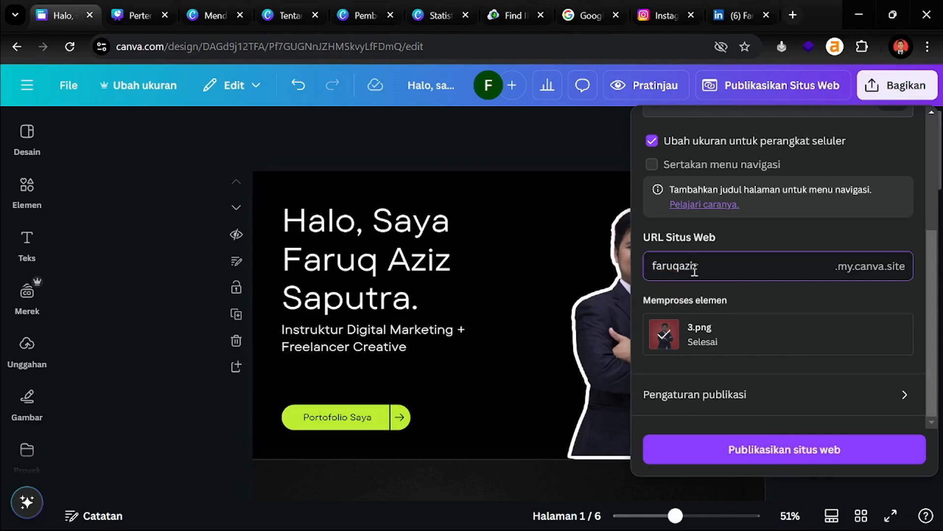
text(saputra)
scroll(787, 379, up, 3)
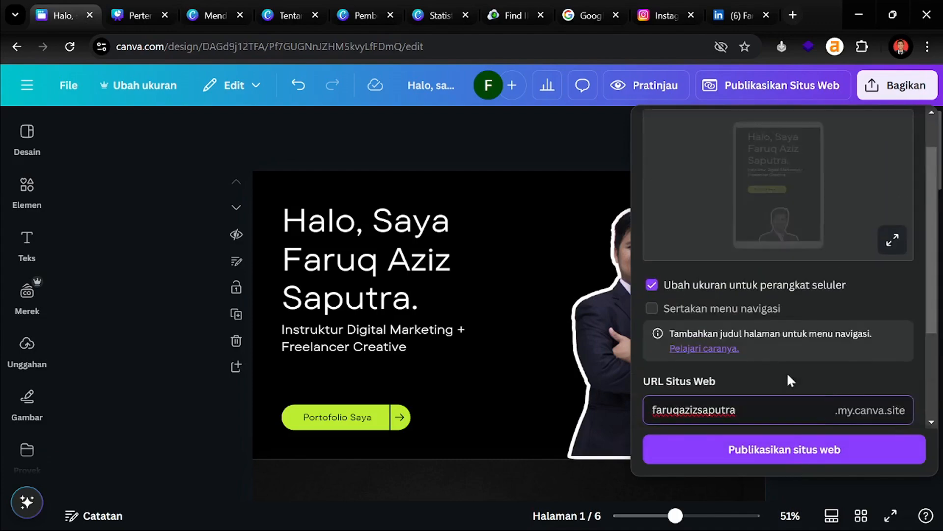
scroll(758, 390, down, 3)
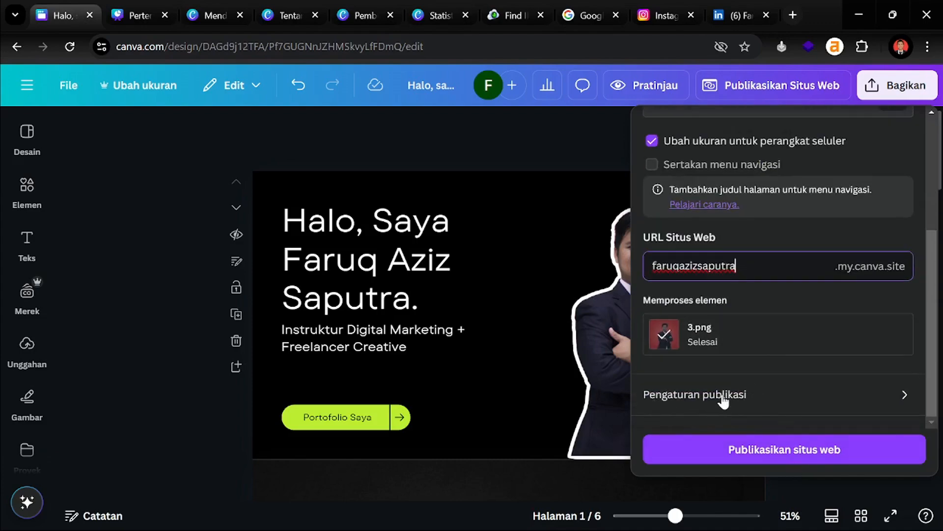
In Pengaturan publikasi, expand Pengaturan Lanjutan and switch on Pratinjau tautan
click(745, 397)
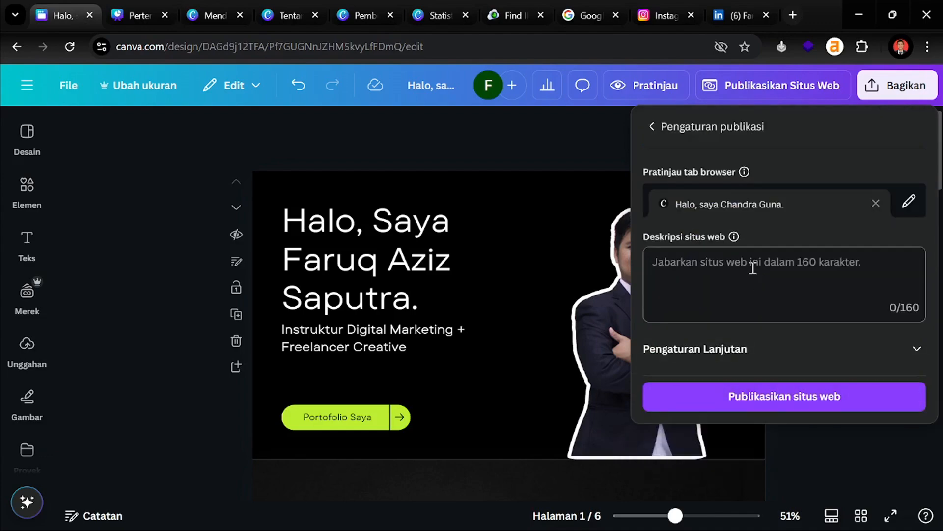
click(739, 279)
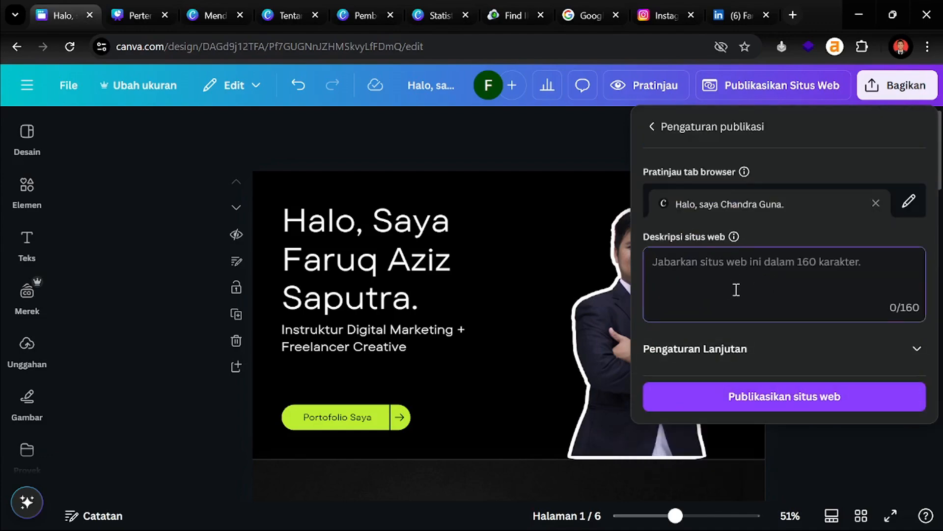
click(732, 356)
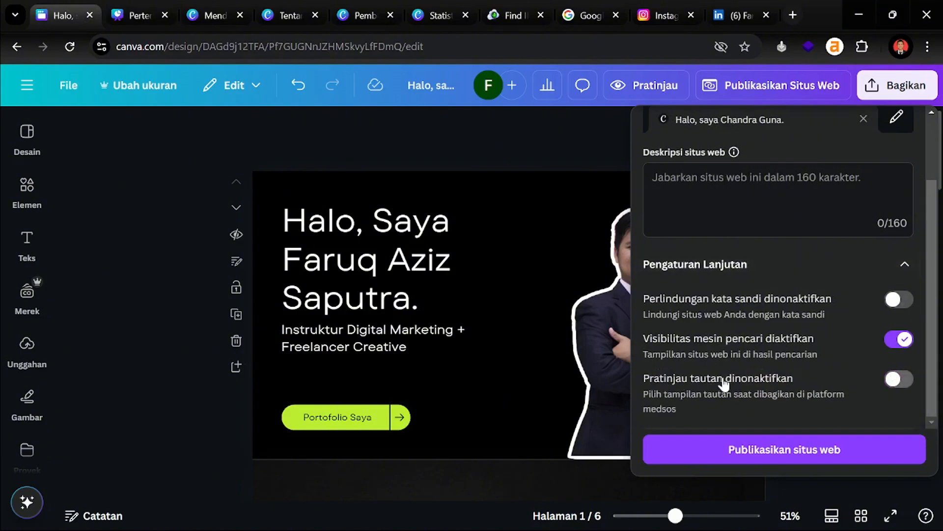
click(895, 381)
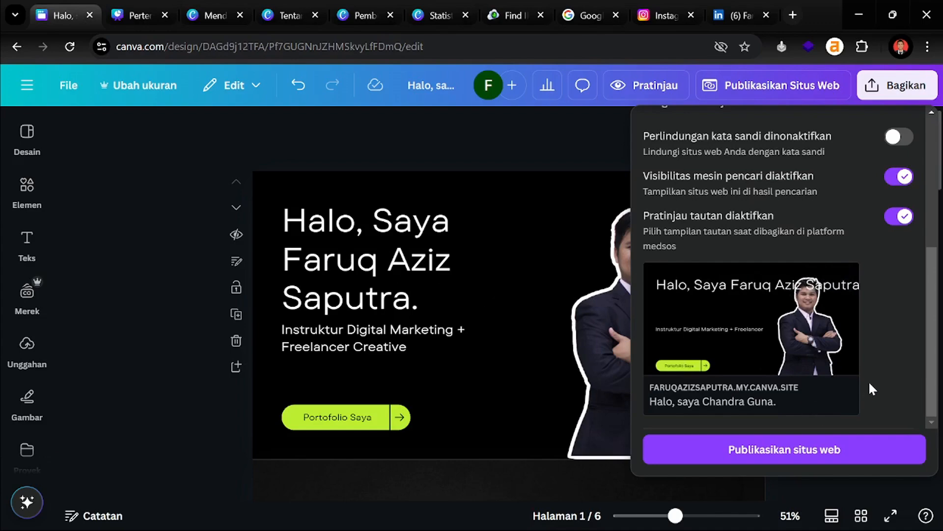
Publish the website with Publikasikan situs web
scroll(869, 381, up, 5)
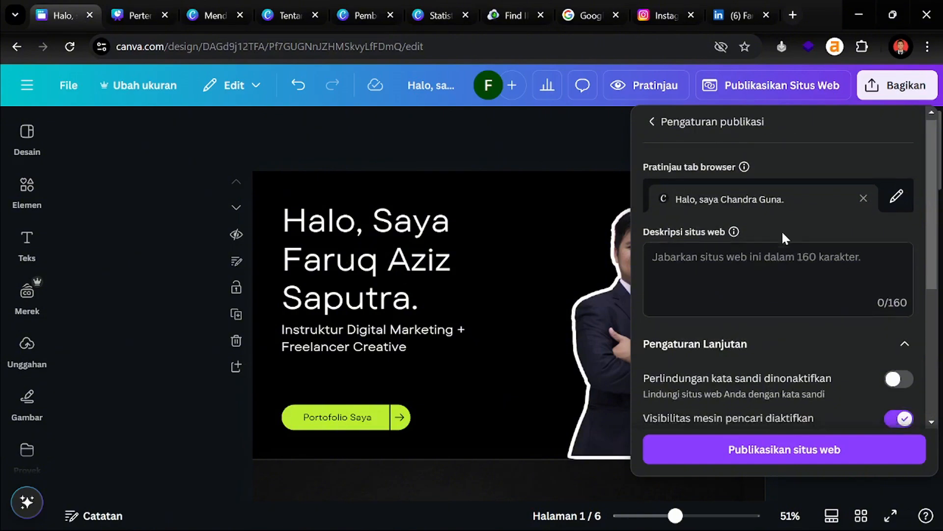
scroll(782, 231, down, 5)
click(781, 449)
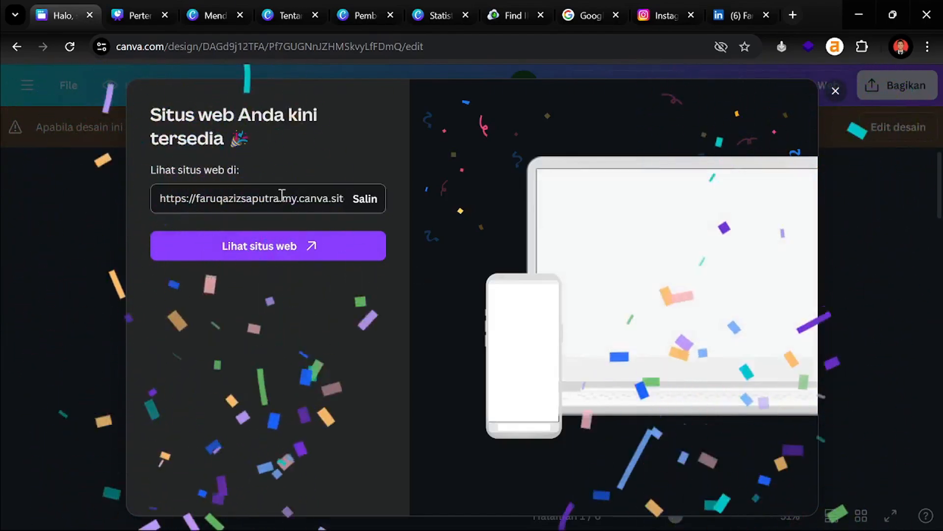
Select the subdomain in the my.canva.site URL, then open the live site with Lihat situs web
double_click(239, 198)
click(242, 199)
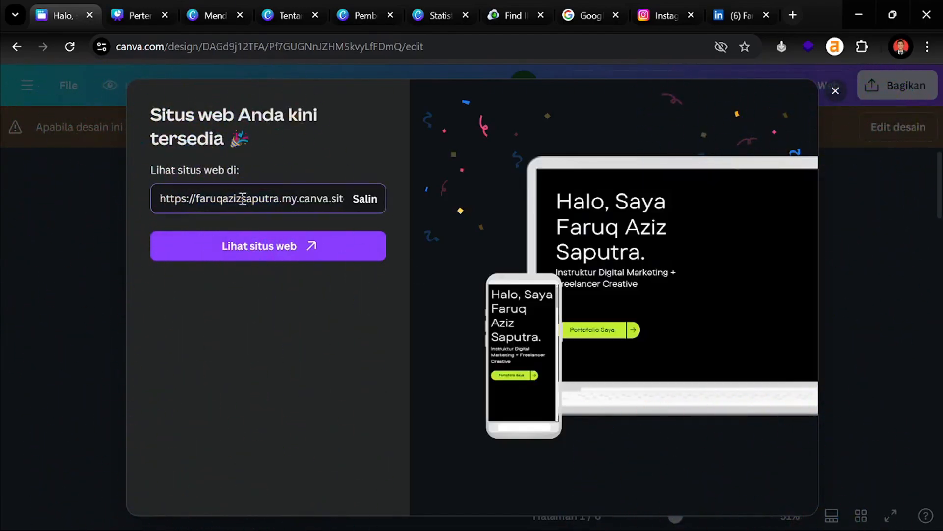
double_click(235, 198)
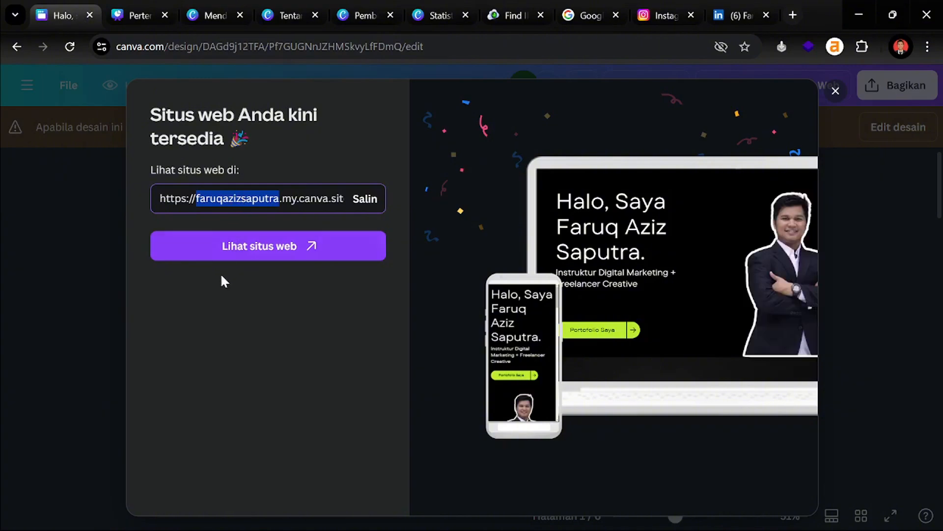
click(265, 252)
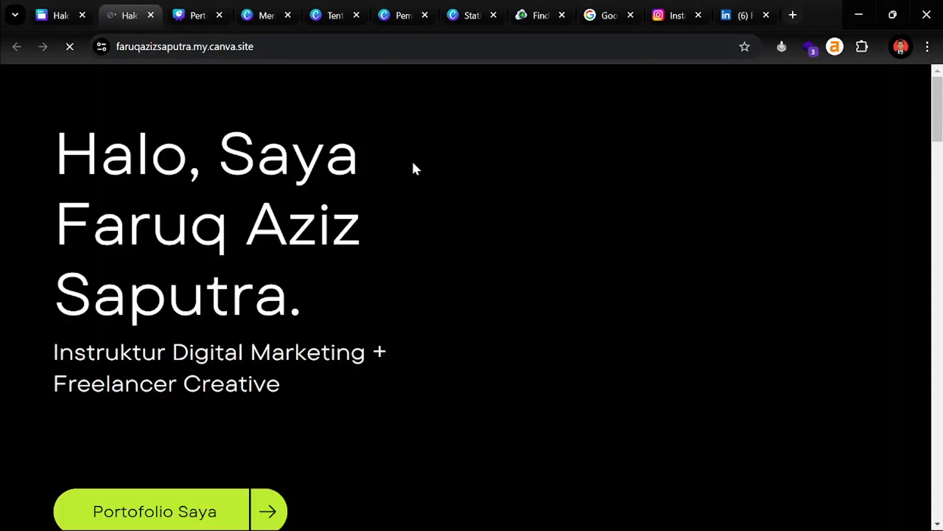
Scroll through the live canva.site page and reload it
scroll(417, 175, down, 5)
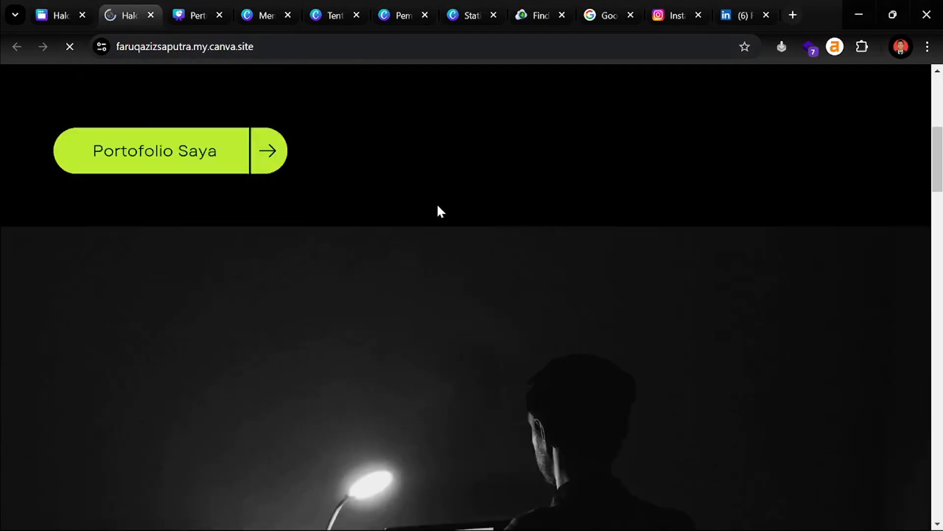
scroll(591, 208, down, 10)
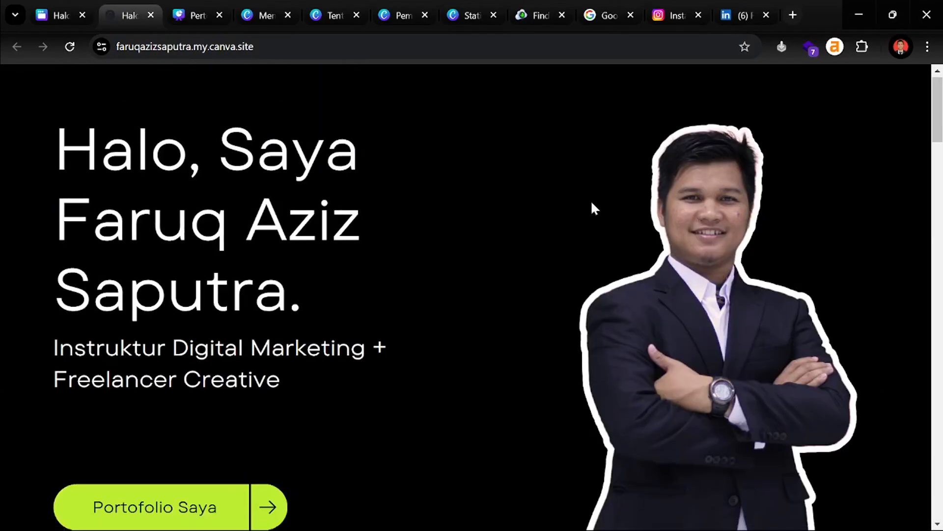
scroll(443, 206, down, 20)
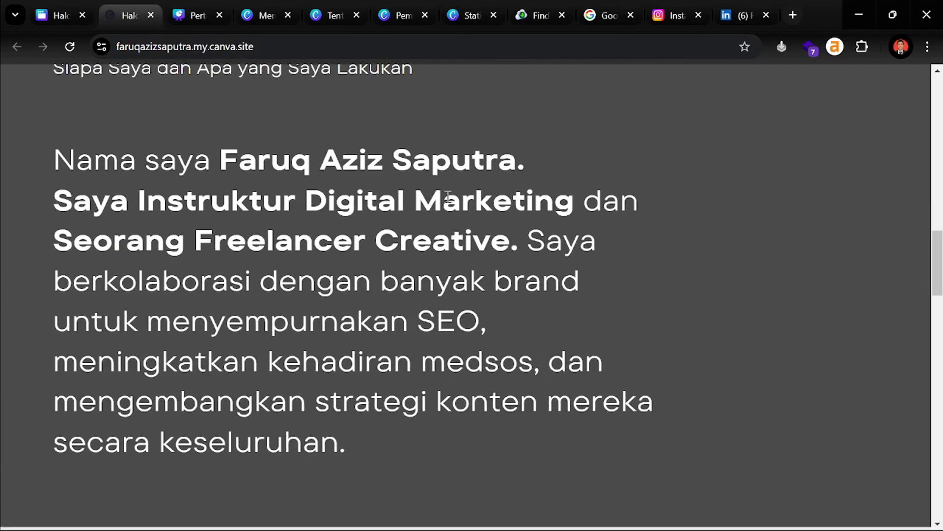
scroll(441, 208, down, 8)
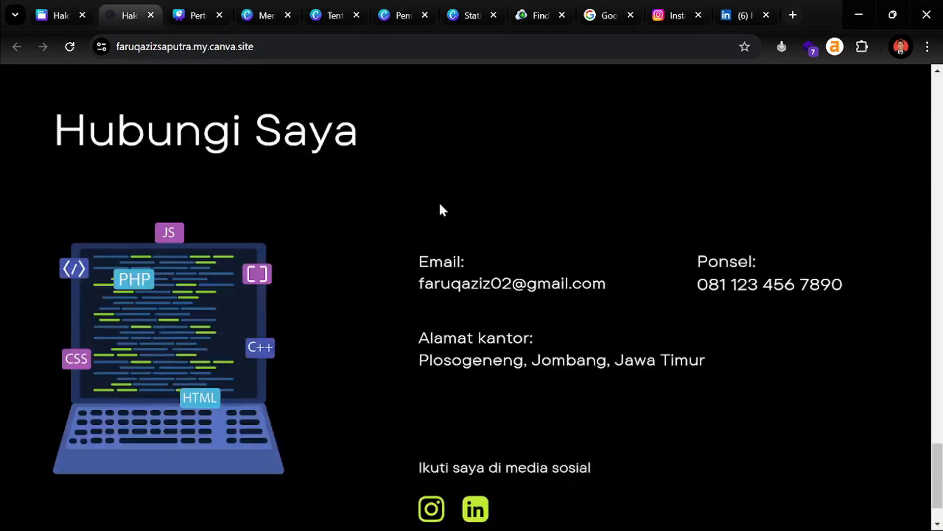
scroll(441, 207, up, 10)
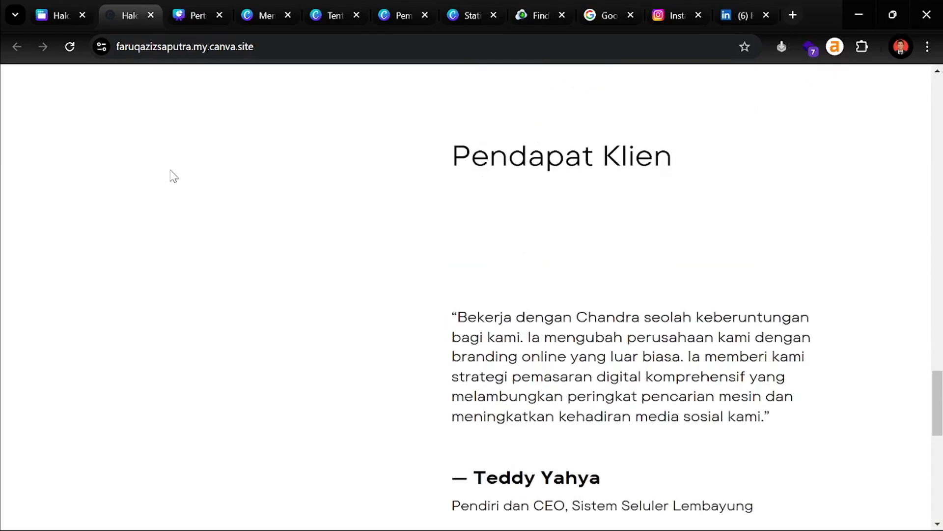
scroll(167, 191, down, 10)
scroll(335, 223, down, 2)
scroll(343, 244, up, 15)
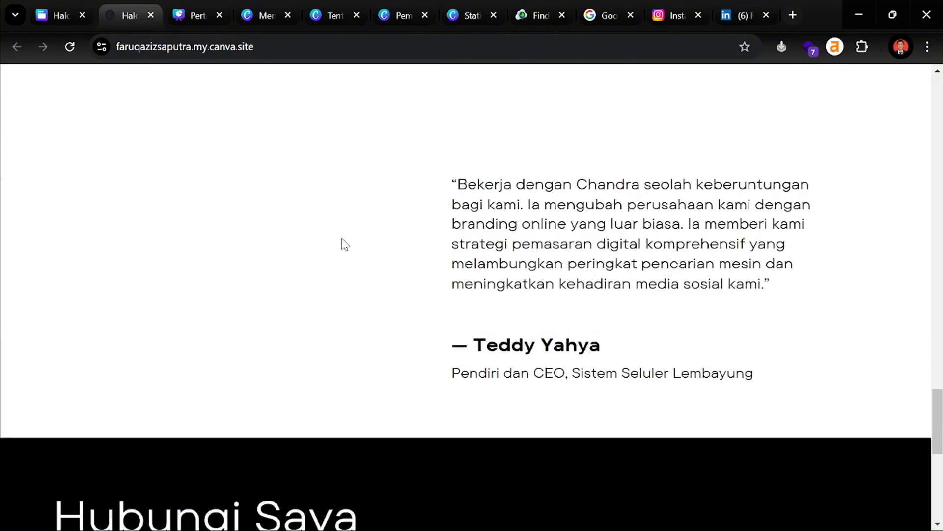
click(69, 46)
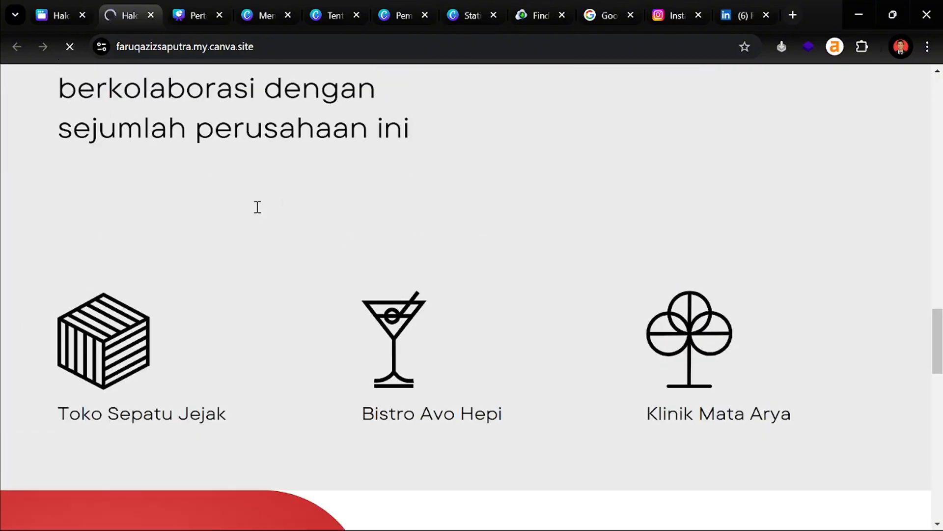
Test the site's Instagram and LinkedIn icons, closing each opened profile tab
scroll(459, 196, down, 10)
scroll(463, 203, down, 15)
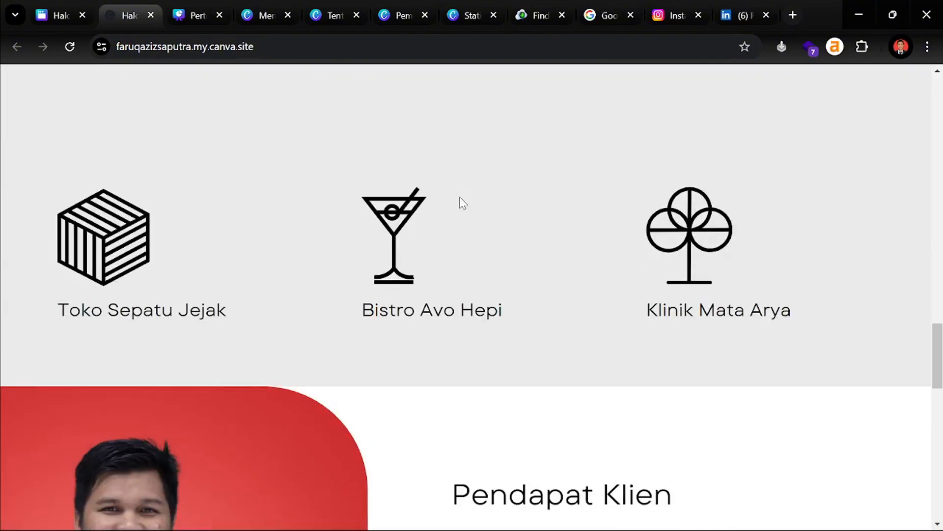
scroll(426, 202, down, 10)
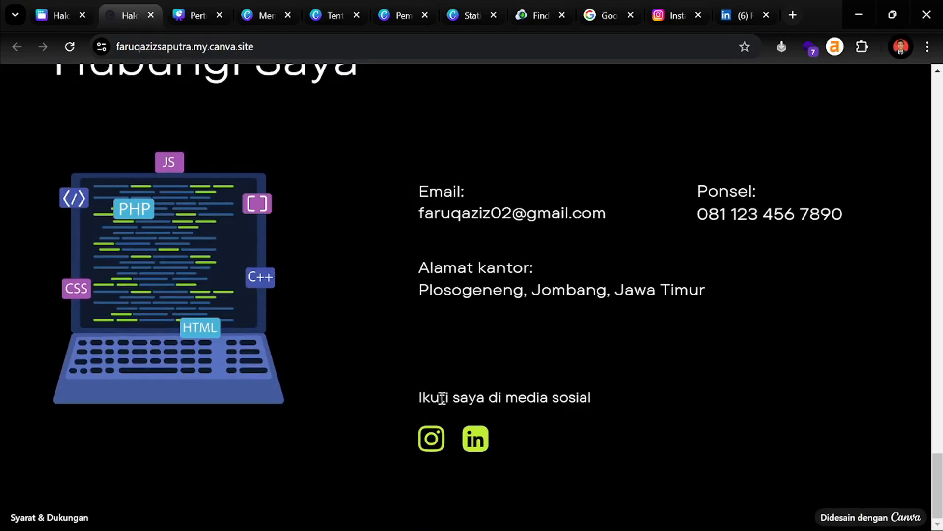
click(432, 445)
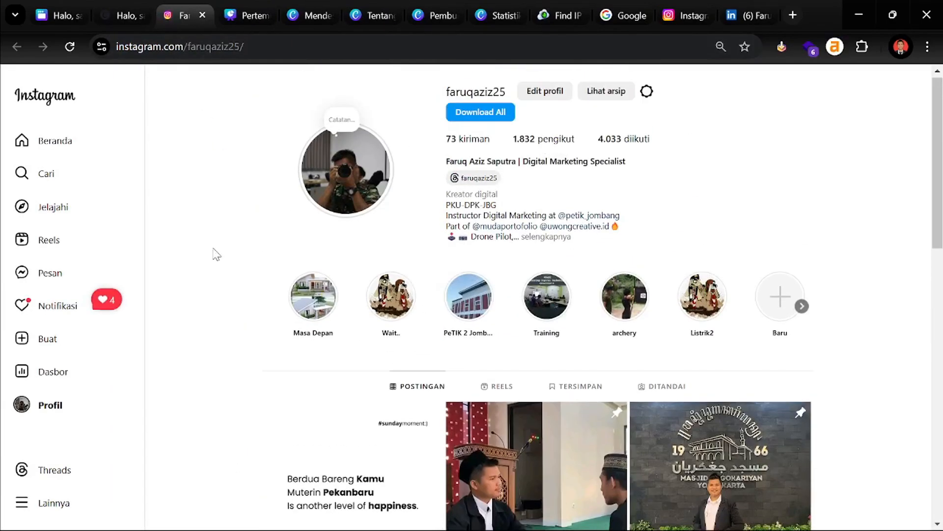
click(202, 16)
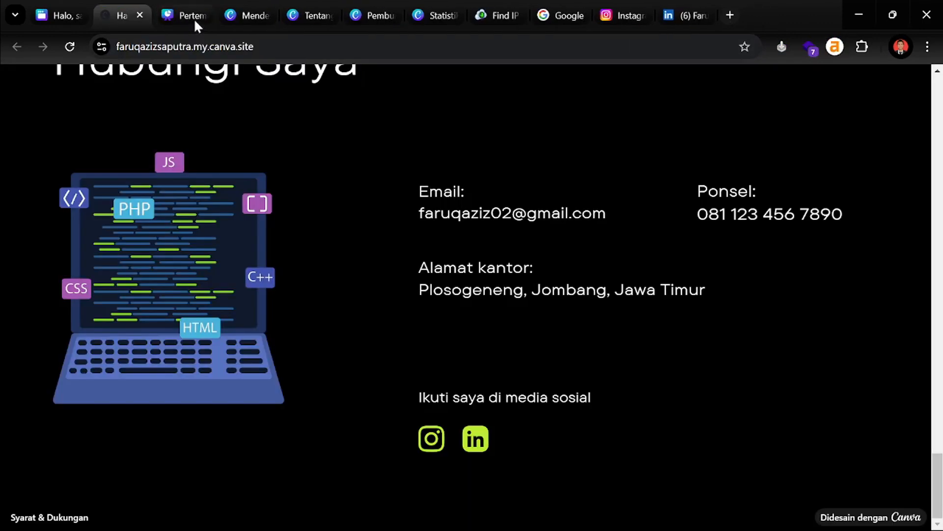
click(476, 439)
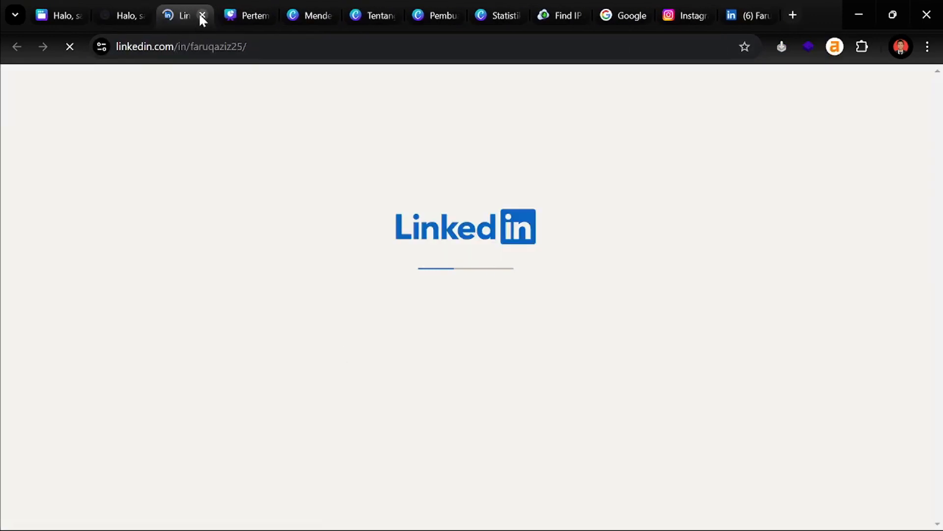
click(202, 16)
scroll(397, 303, up, 20)
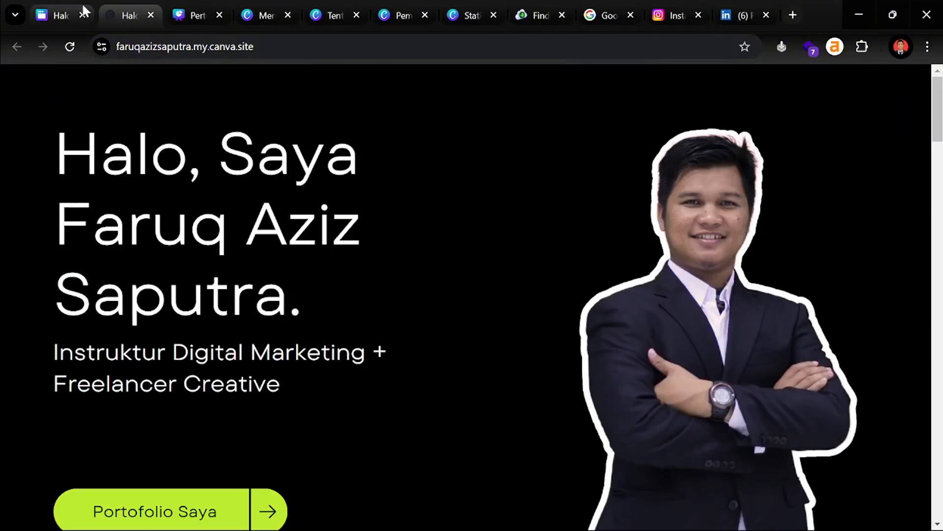
Return to the Canva tab, dismiss the published-site dialog and choose Edit desain
click(80, 3)
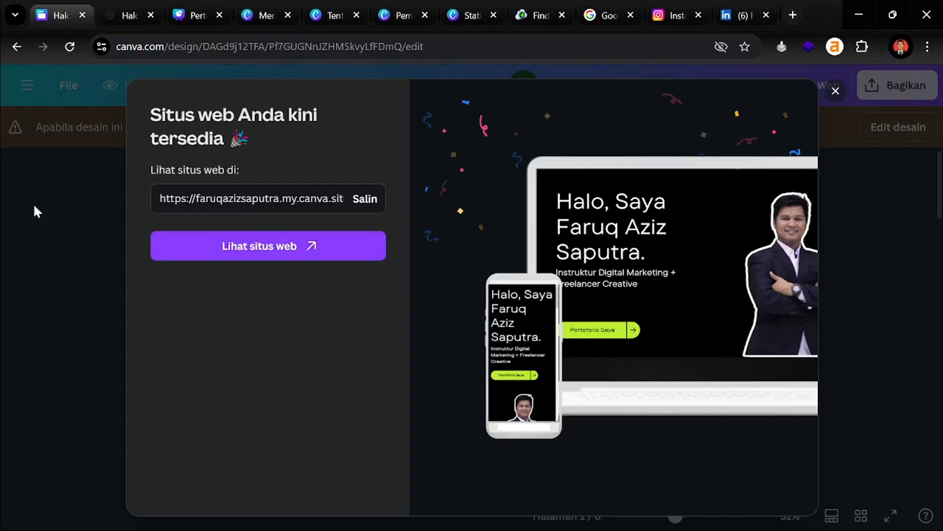
double_click(236, 198)
click(835, 91)
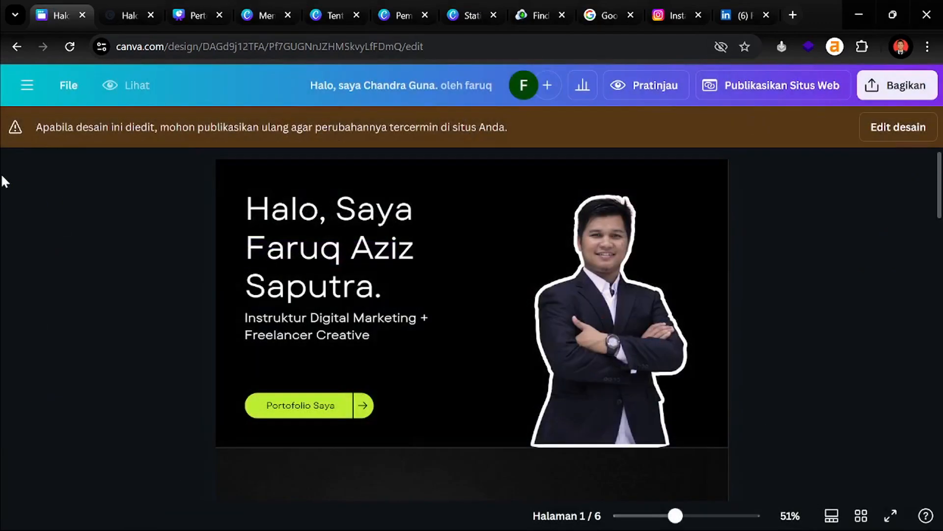
click(923, 132)
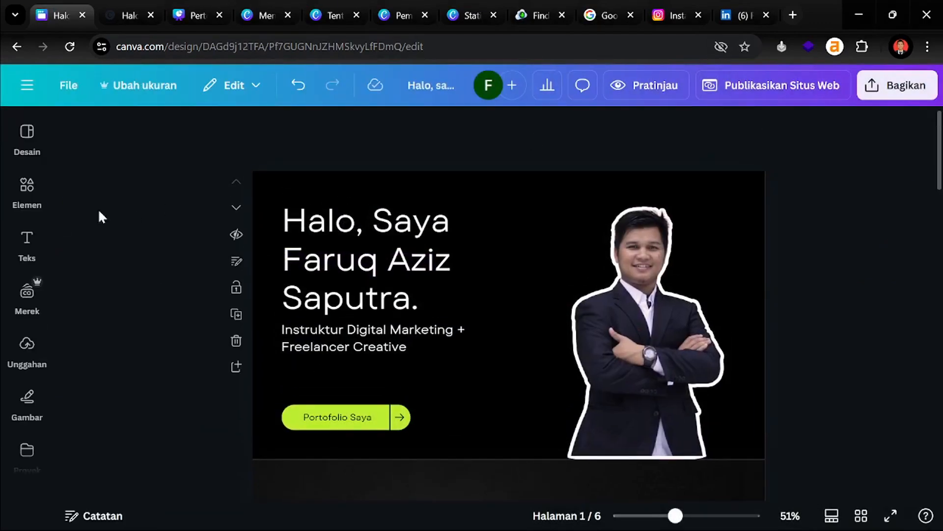
click(26, 130)
Go back to the general template search in the Desain panel and scroll the results
click(73, 127)
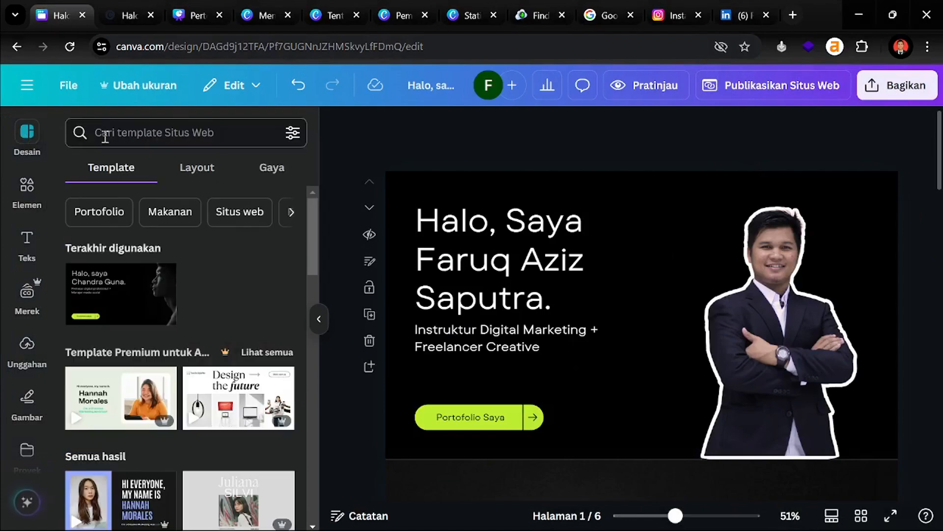
click(131, 130)
scroll(203, 491, down, 7)
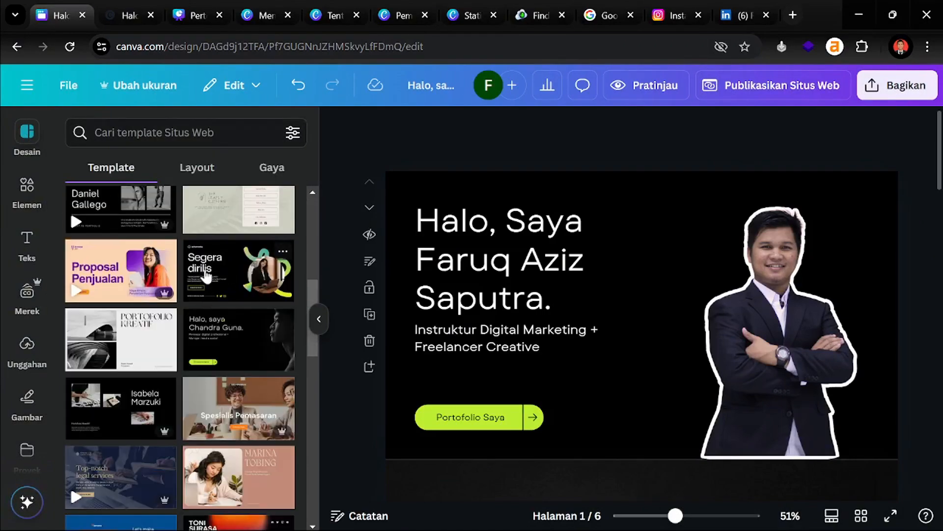
scroll(201, 314, down, 5)
scroll(195, 345, down, 4)
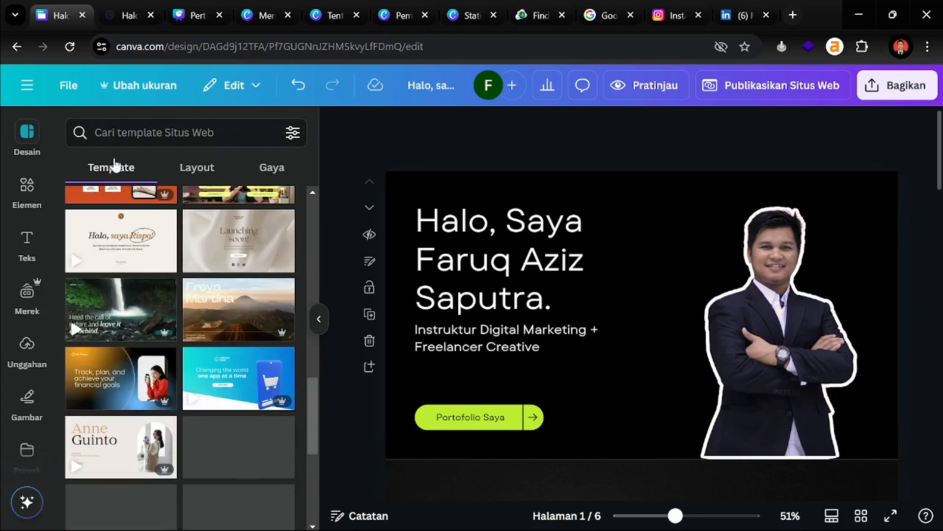
Search templates for 'startup', scroll the results, then collapse the side panel
click(134, 131)
text(s)
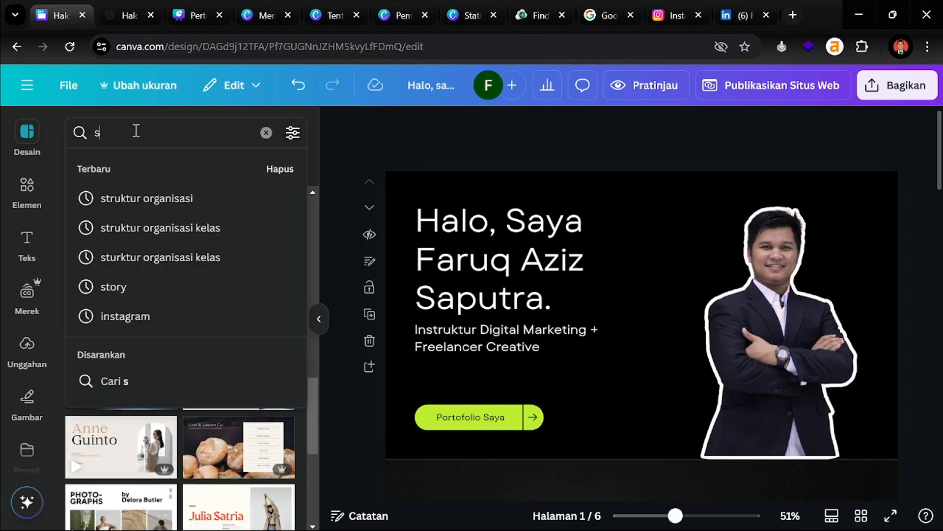
text(tartup)
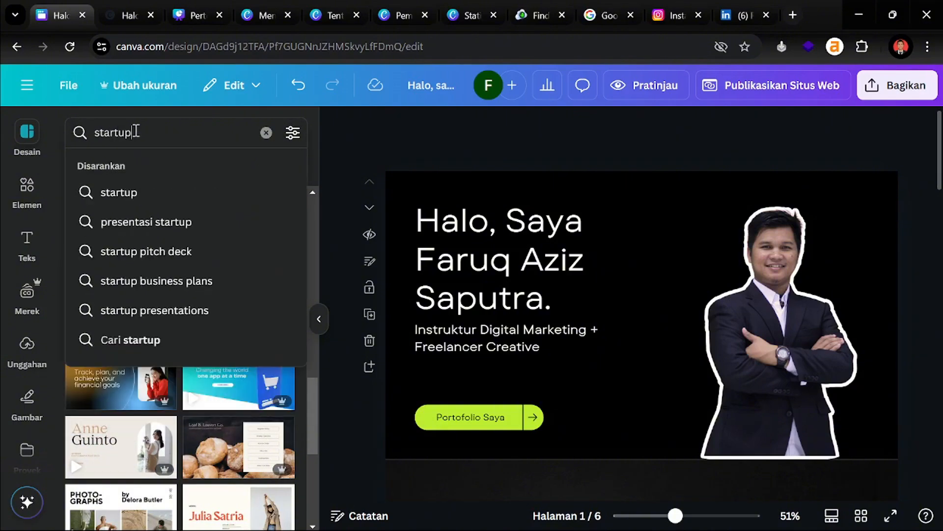
key(Return)
scroll(147, 203, down, 3)
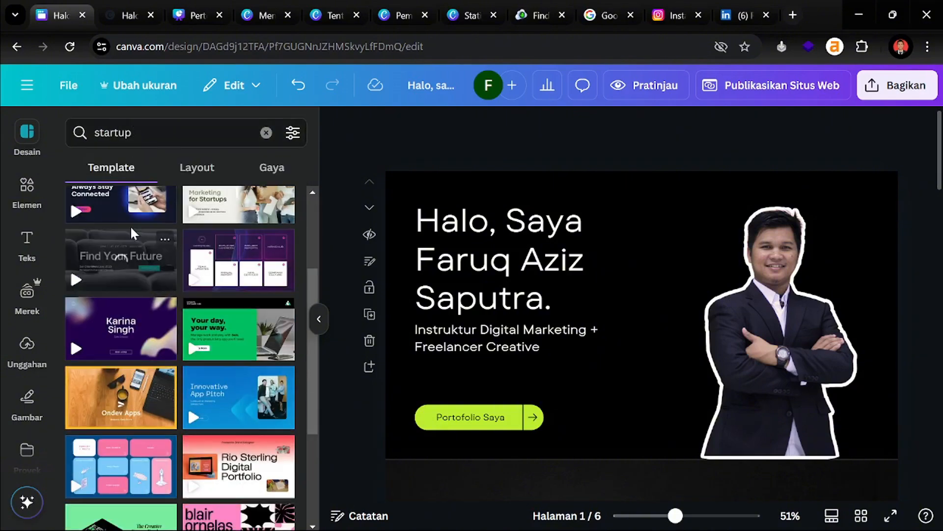
scroll(169, 285, up, 3)
scroll(238, 401, down, 3)
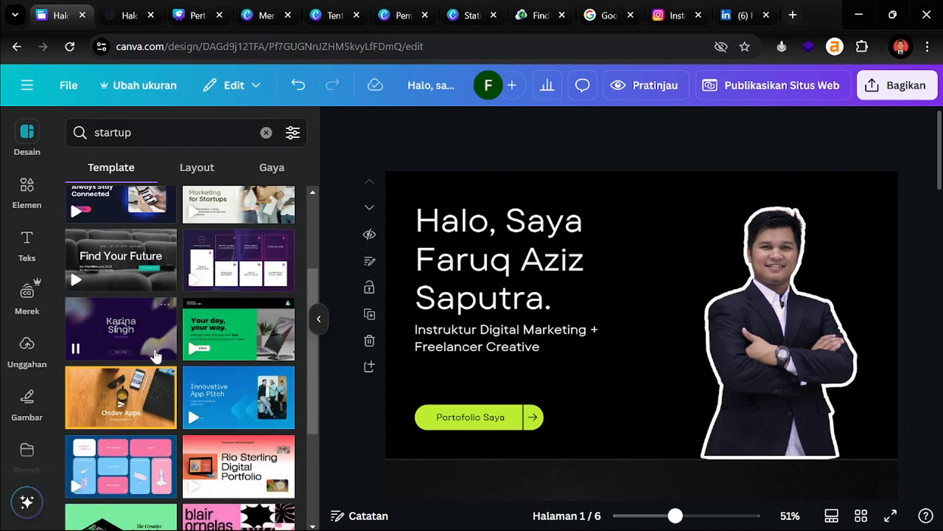
scroll(241, 362, down, 3)
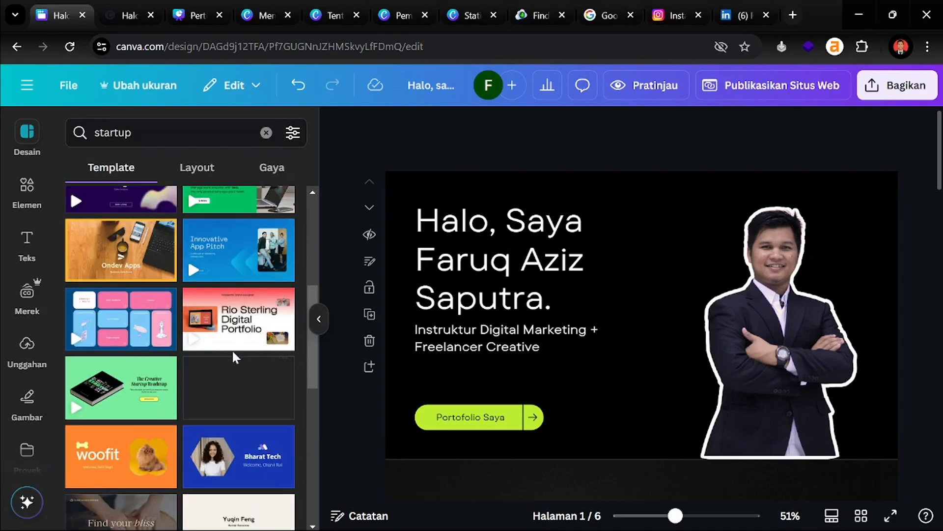
scroll(173, 330, up, 6)
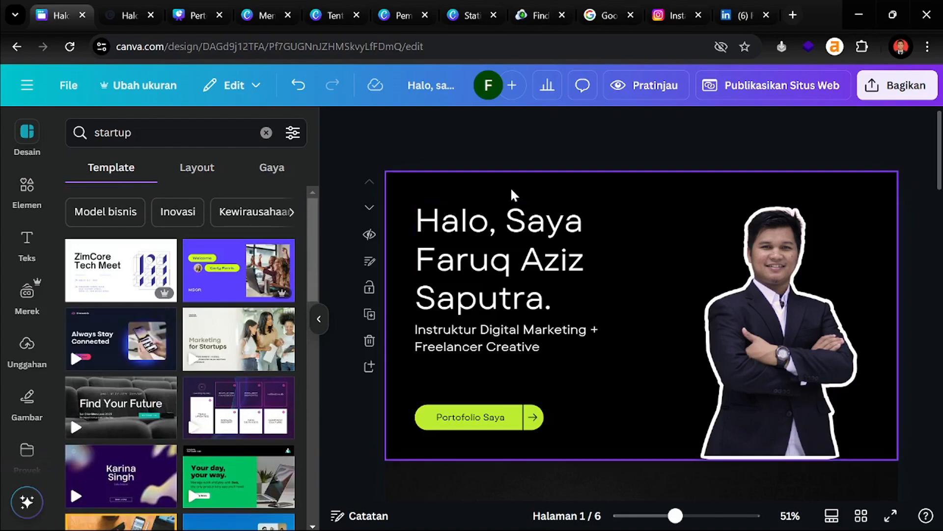
click(320, 319)
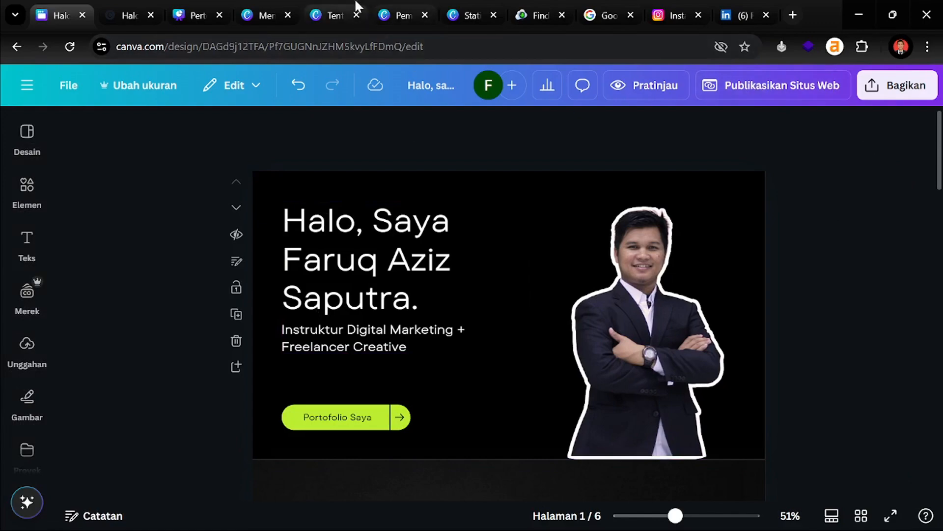
click(387, 6)
click(487, 7)
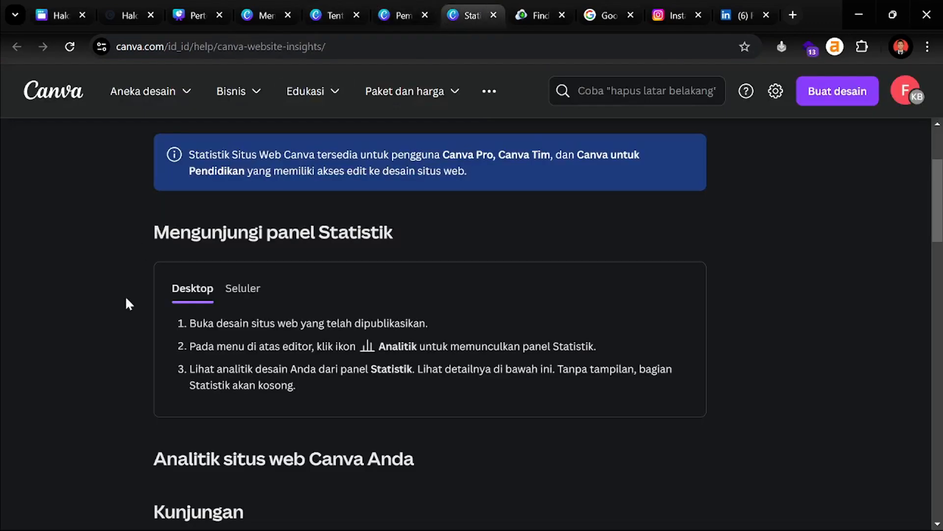
scroll(129, 304, up, 3)
scroll(114, 317, down, 5)
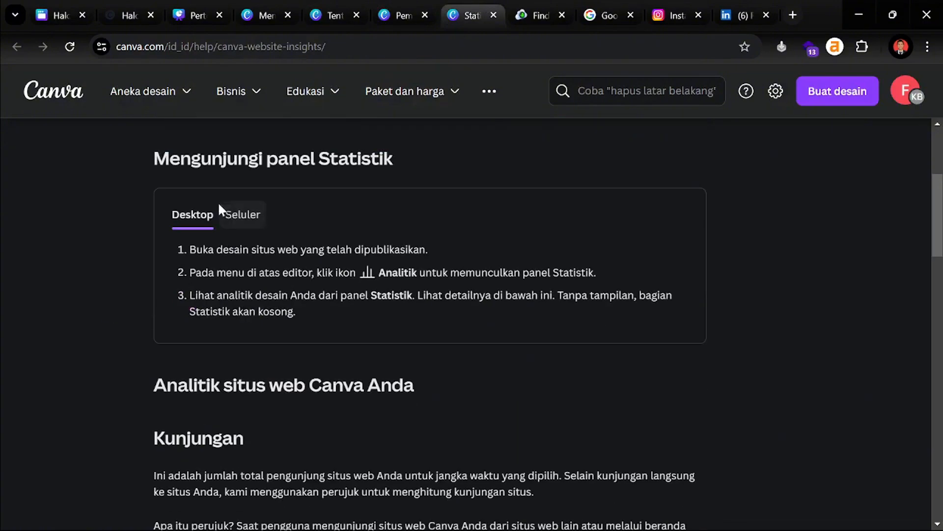
drag(188, 249, 446, 249)
click(246, 270)
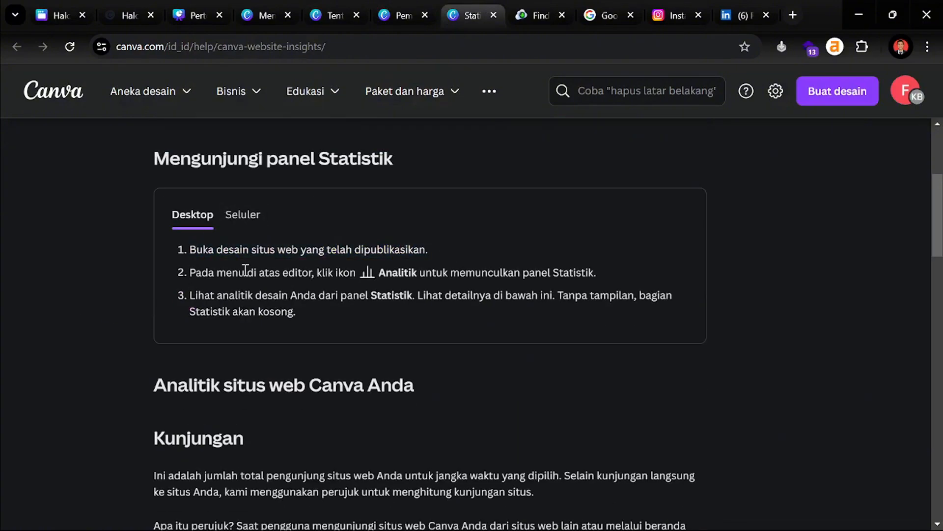
drag(315, 272, 591, 274)
click(590, 274)
click(327, 15)
scroll(251, 256, up, 5)
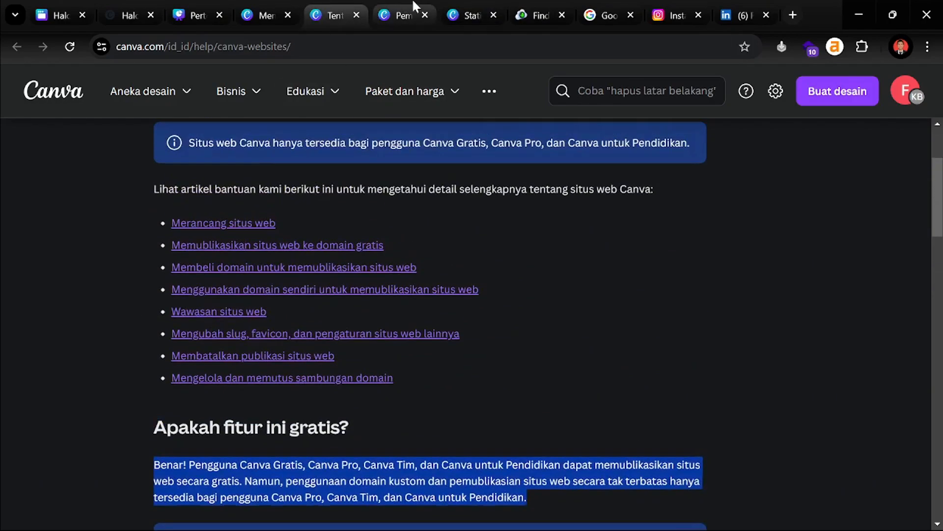
click(196, 15)
Return to the portfolio design and open the Publikasikan situs web panel
click(58, 15)
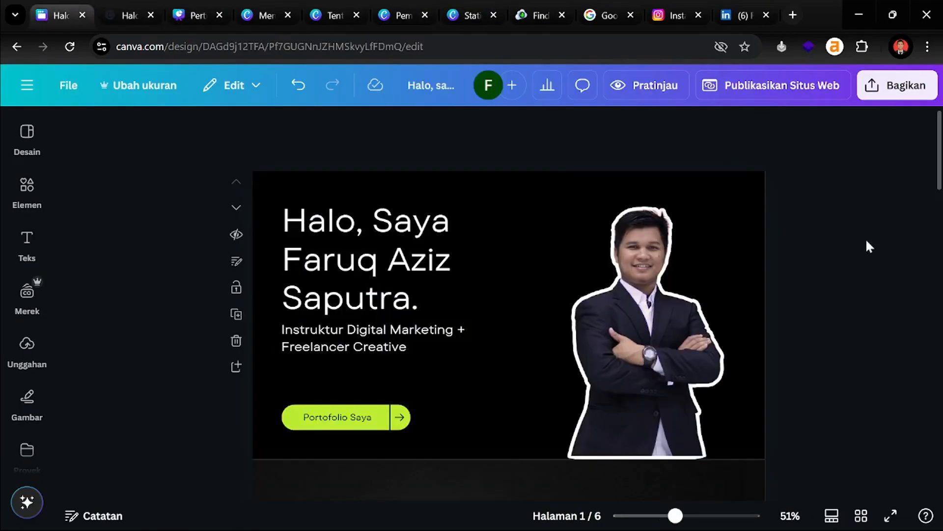
click(773, 87)
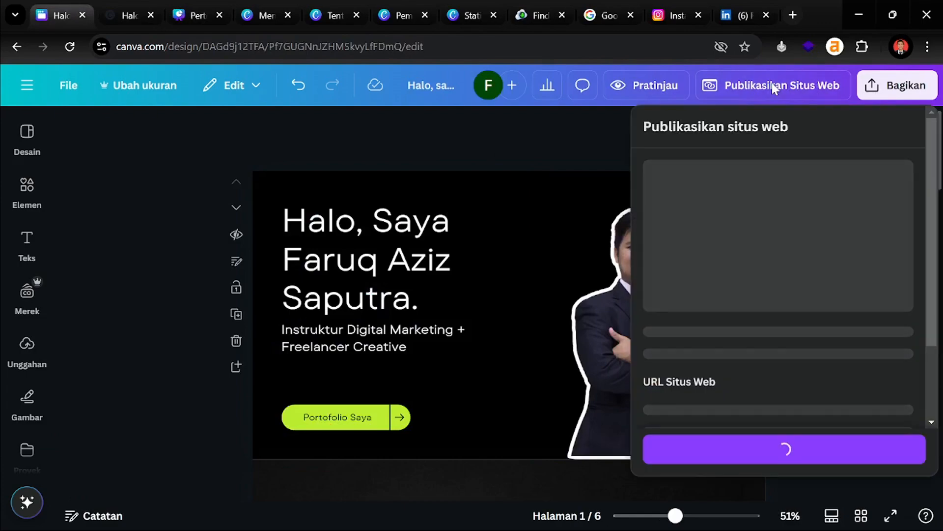
scroll(774, 210, down, 3)
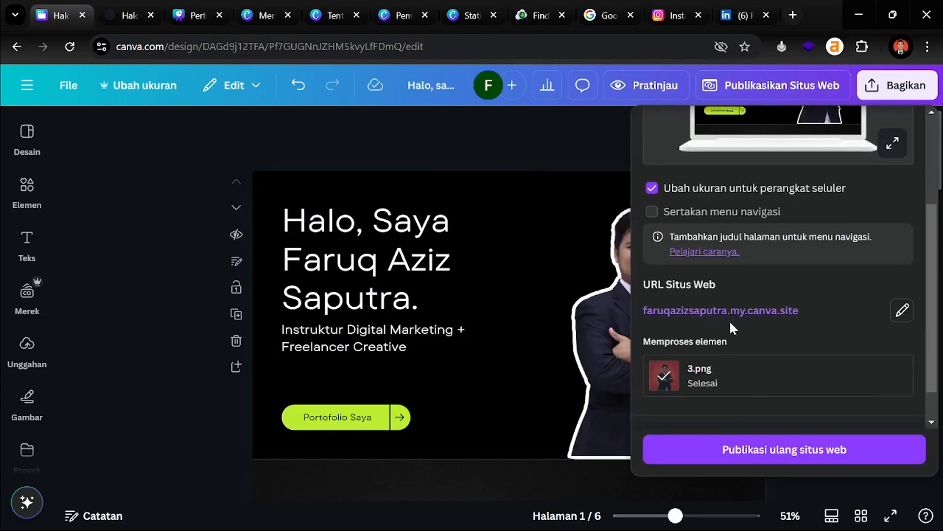
scroll(729, 322, down, 1)
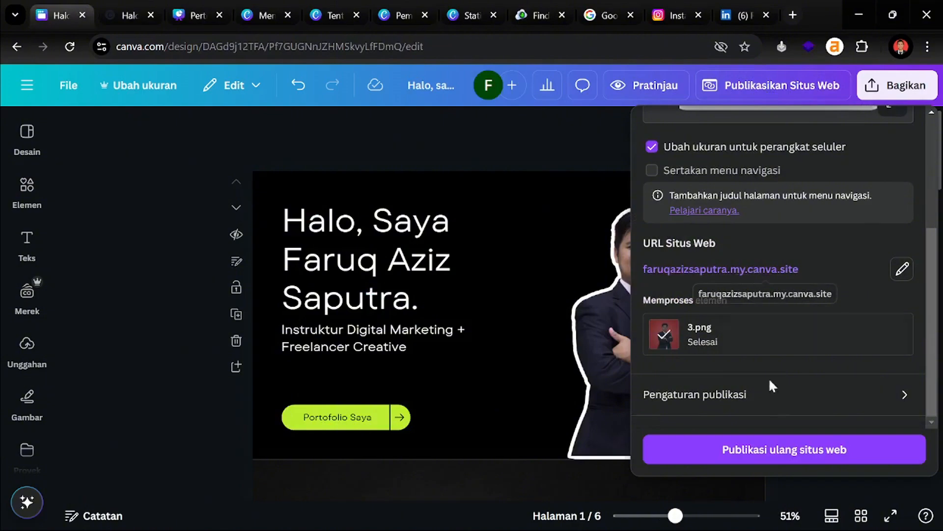
Check Pengaturan publikasi, go back to the main view, then close the publishing panel
click(771, 398)
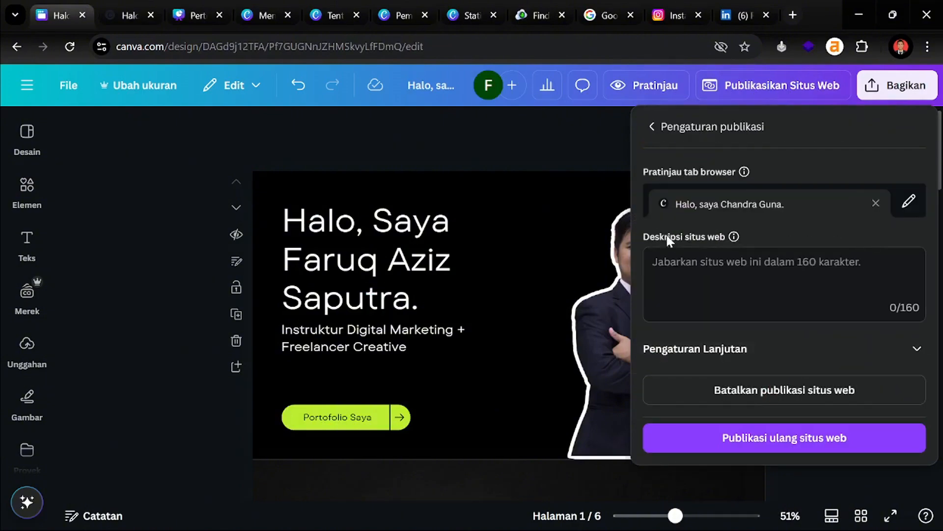
click(652, 126)
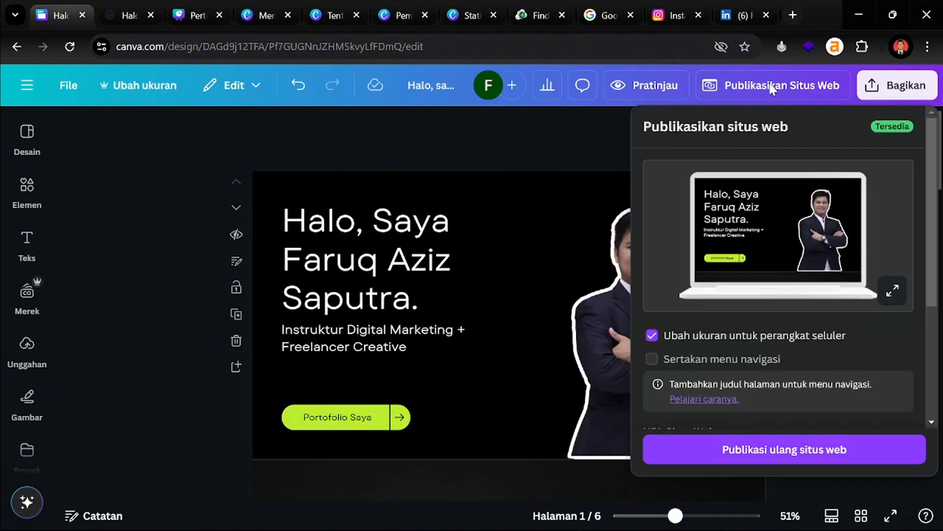
scroll(771, 270, down, 4)
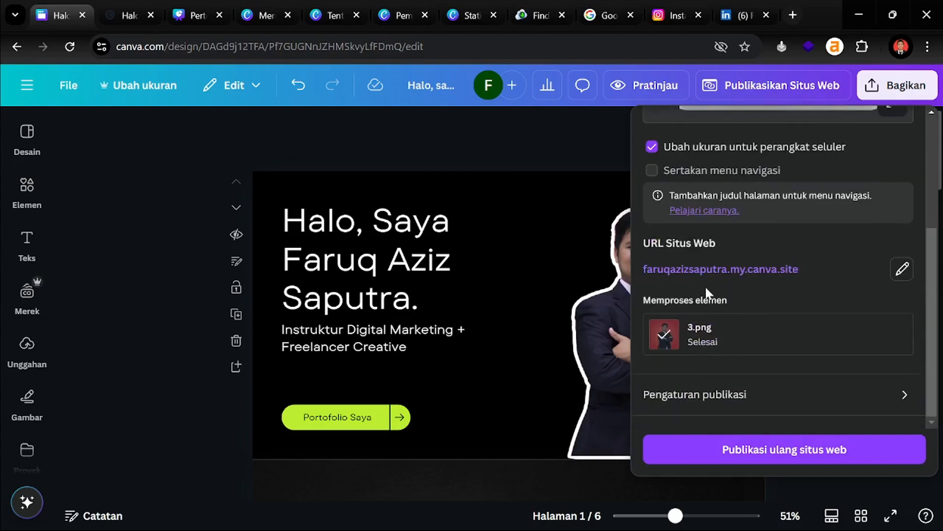
scroll(706, 289, up, 4)
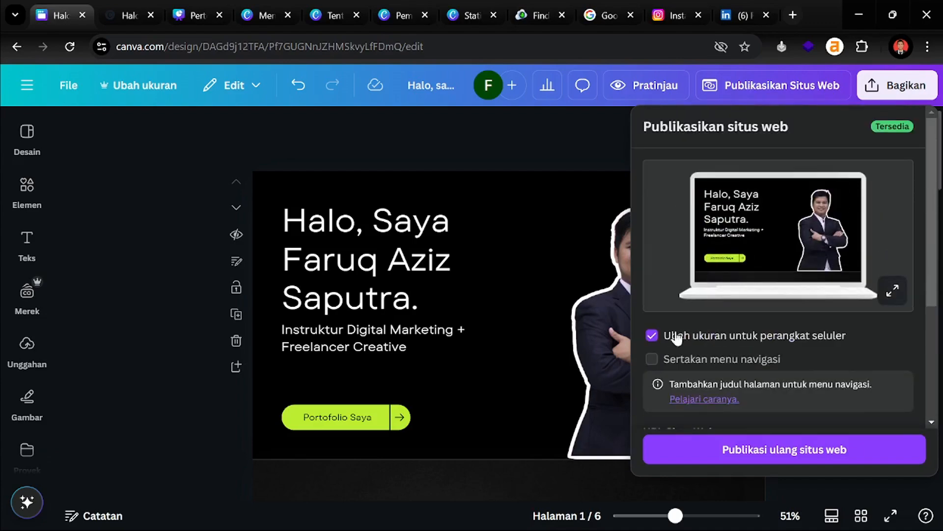
click(612, 96)
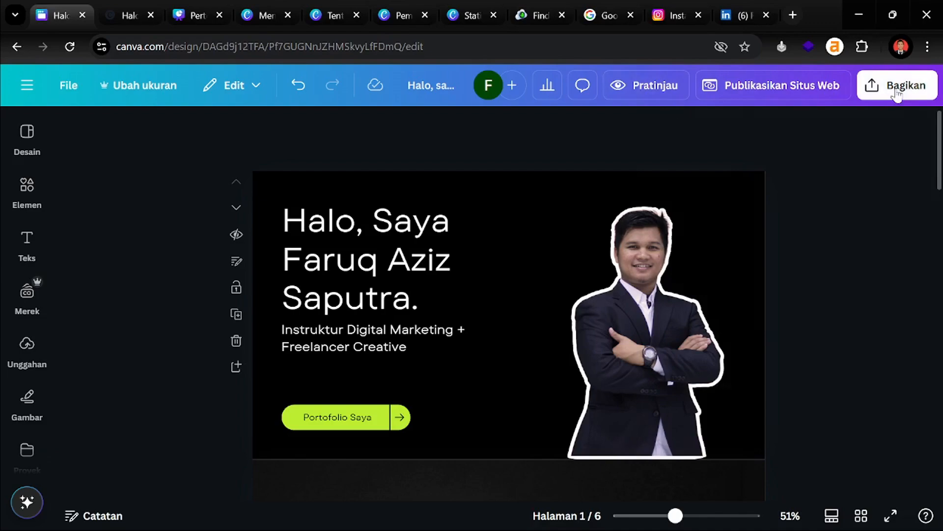
click(896, 91)
scroll(731, 287, down, 1)
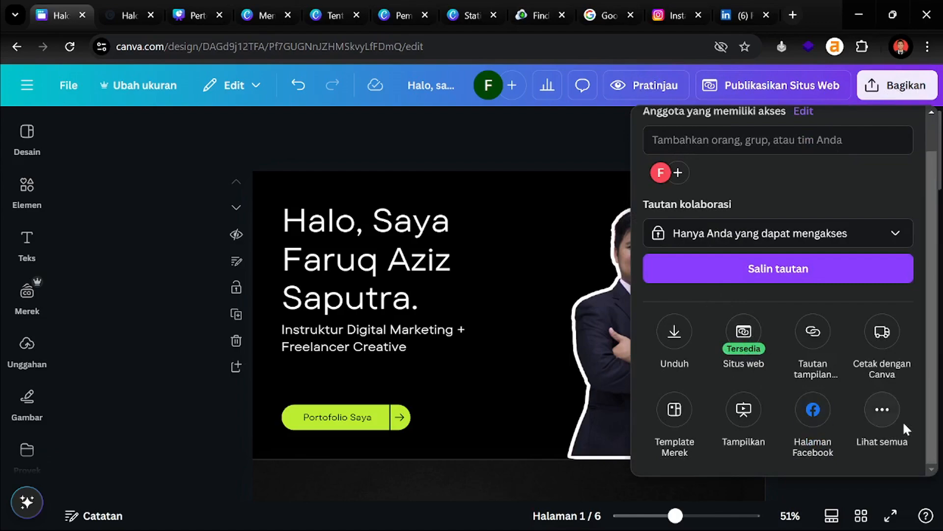
click(884, 409)
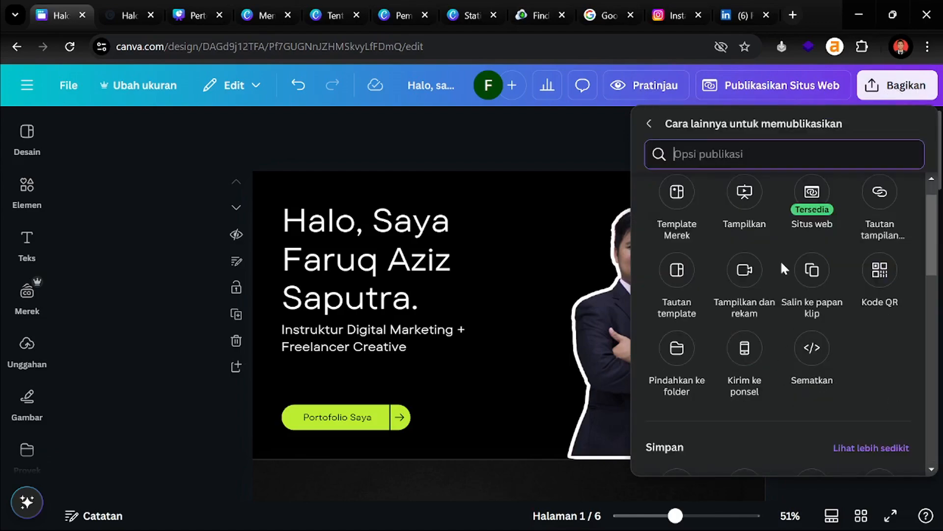
scroll(784, 268, down, 5)
scroll(812, 355, down, 3)
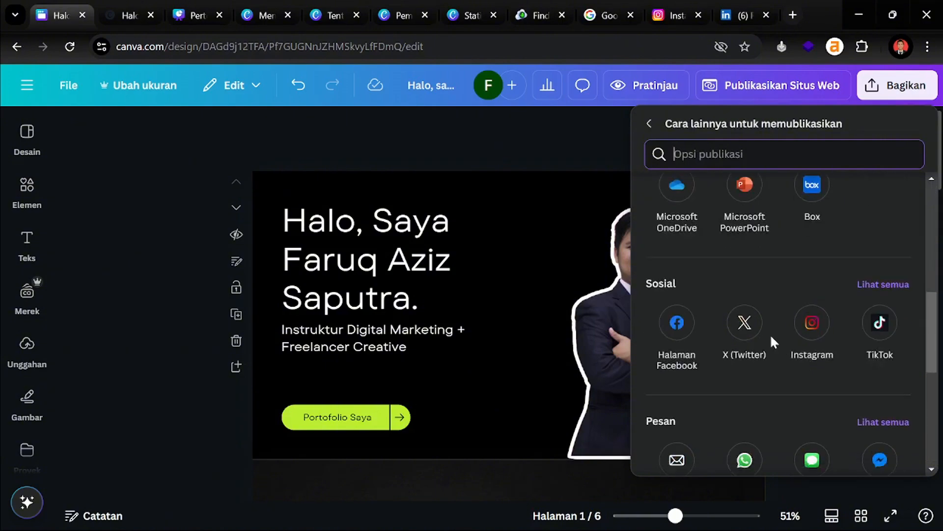
scroll(774, 337, down, 4)
scroll(773, 335, up, 10)
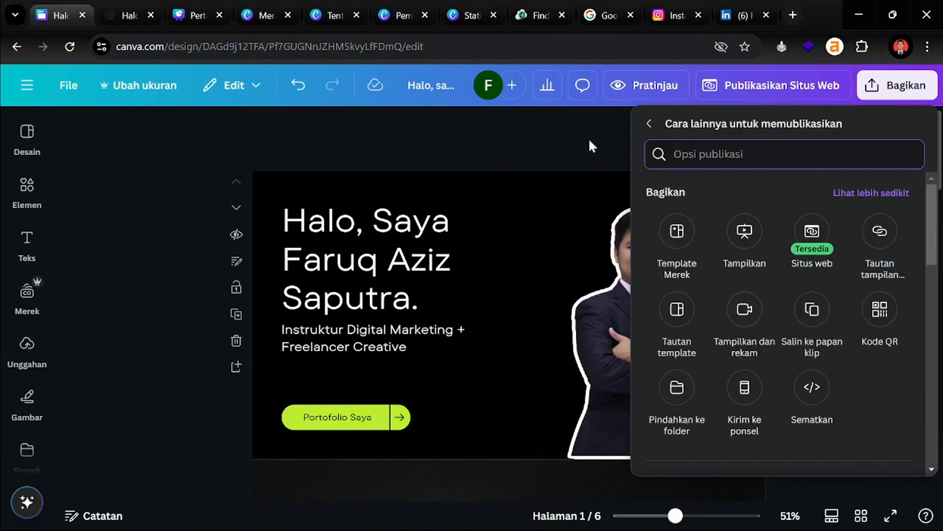
click(548, 140)
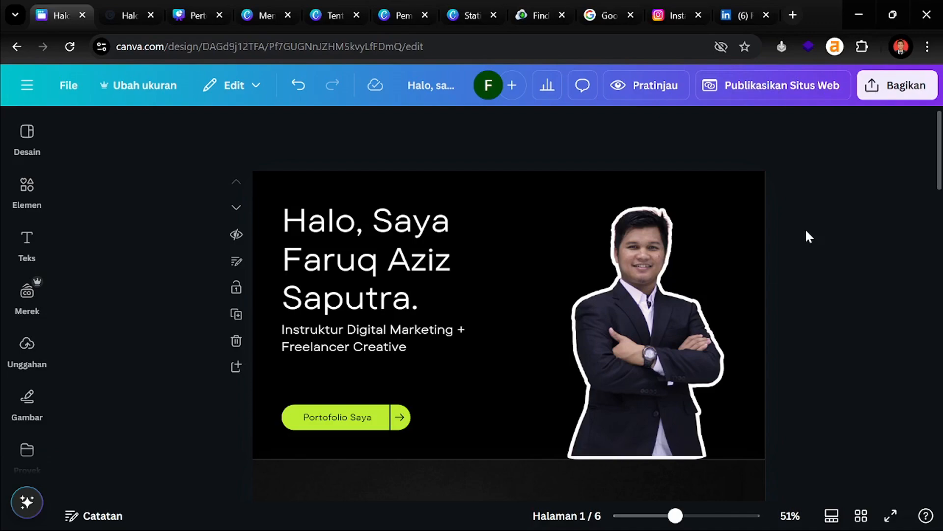
scroll(790, 309, down, 4)
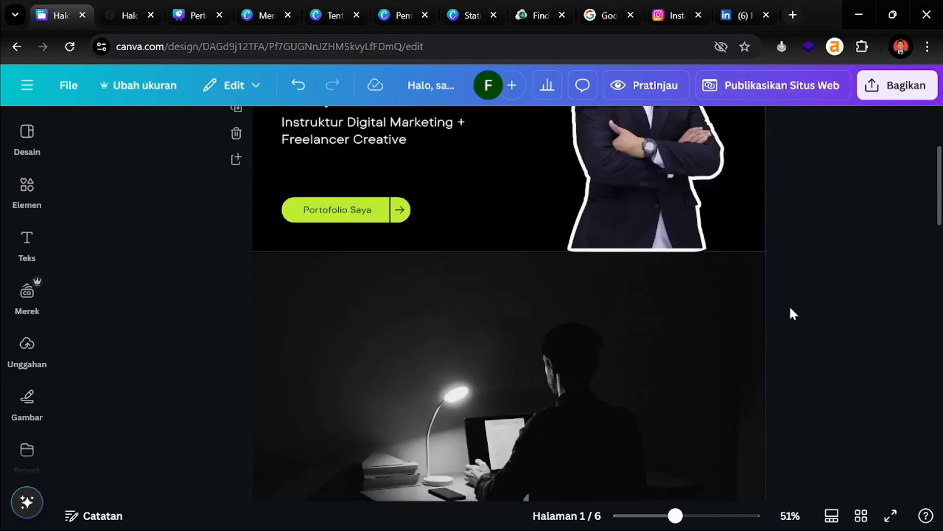
scroll(784, 317, down, 2)
scroll(778, 344, down, 6)
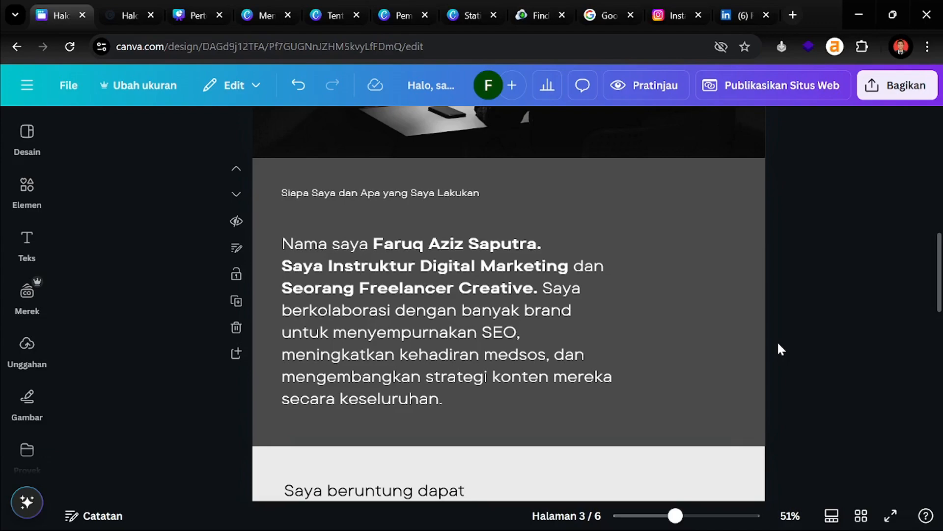
scroll(778, 344, up, 15)
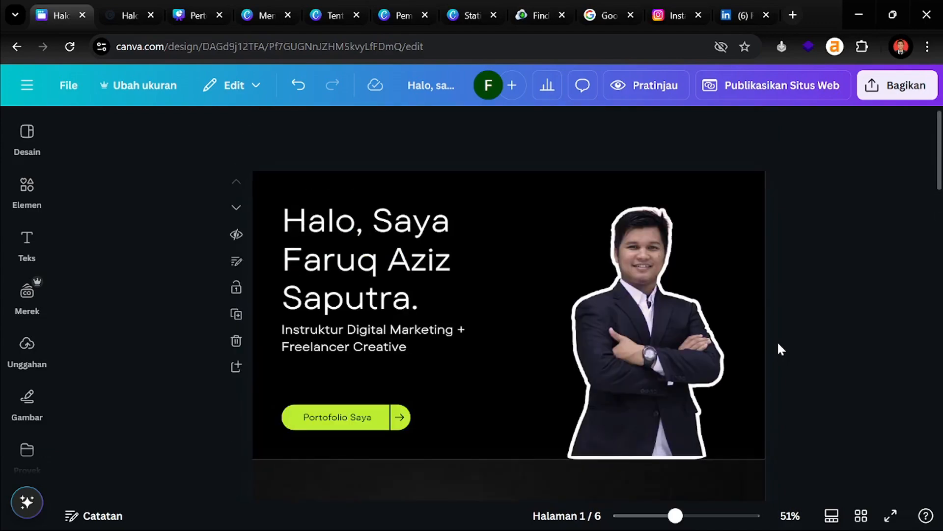
scroll(517, 188, down, 1)
scroll(577, 261, up, 1)
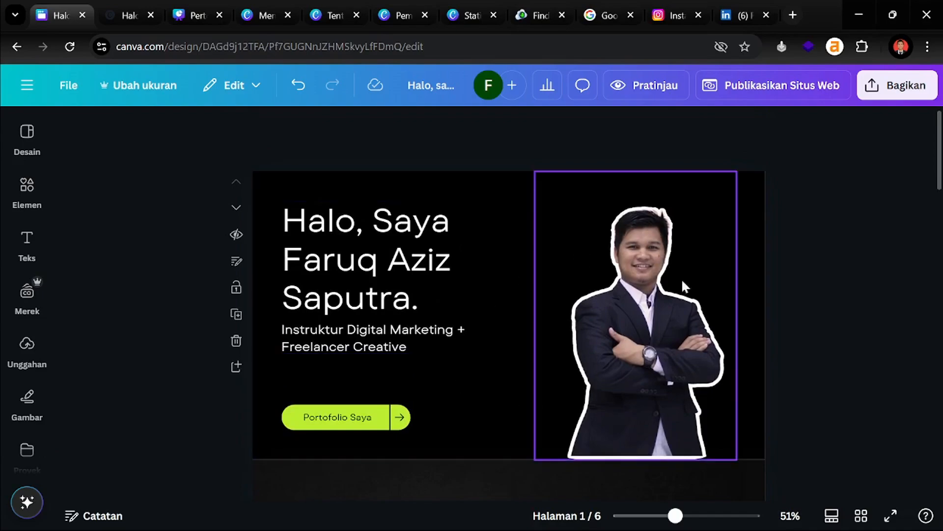
scroll(568, 489, down, 10)
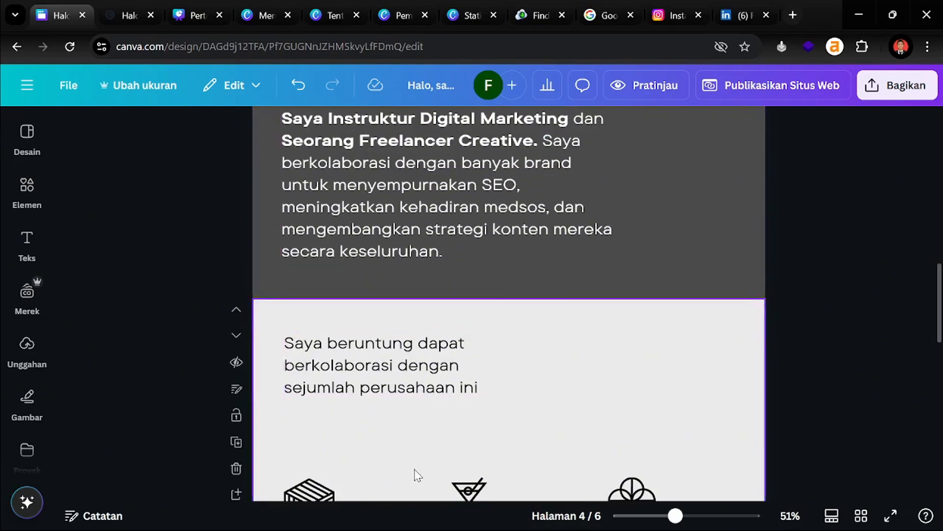
scroll(418, 442, down, 6)
scroll(344, 314, up, 4)
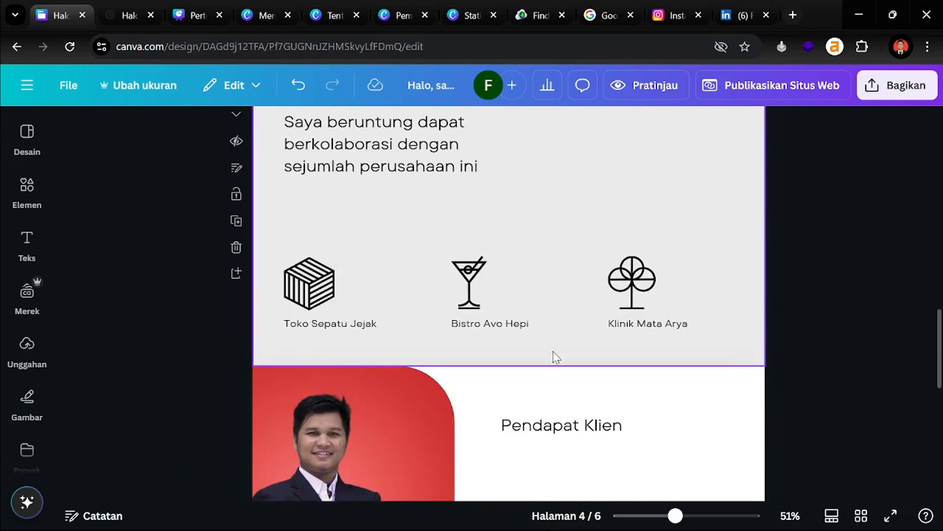
scroll(403, 378, down, 7)
scroll(654, 417, down, 3)
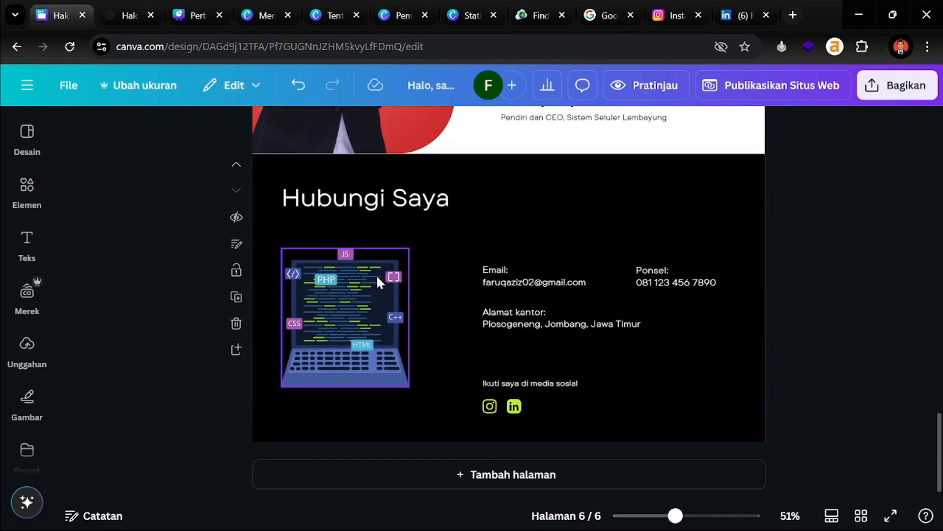
scroll(646, 338, up, 10)
scroll(458, 287, up, 10)
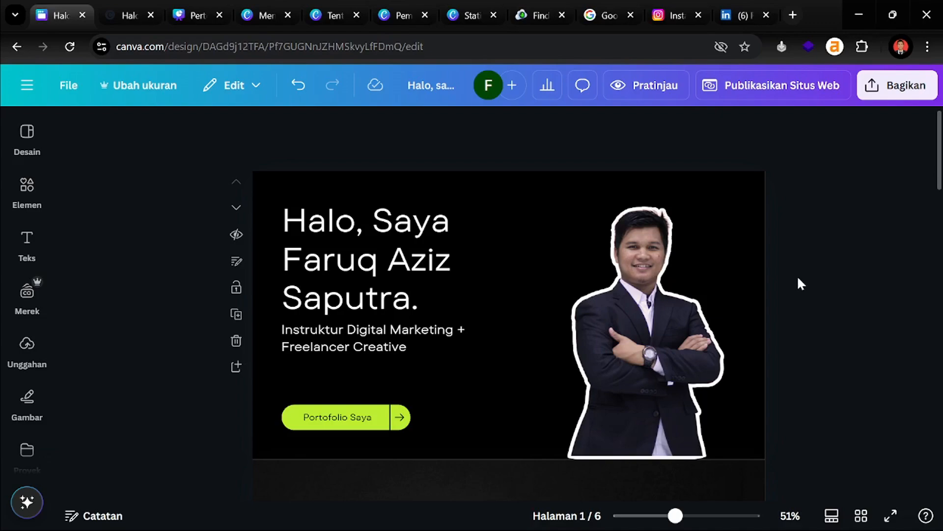
click(28, 142)
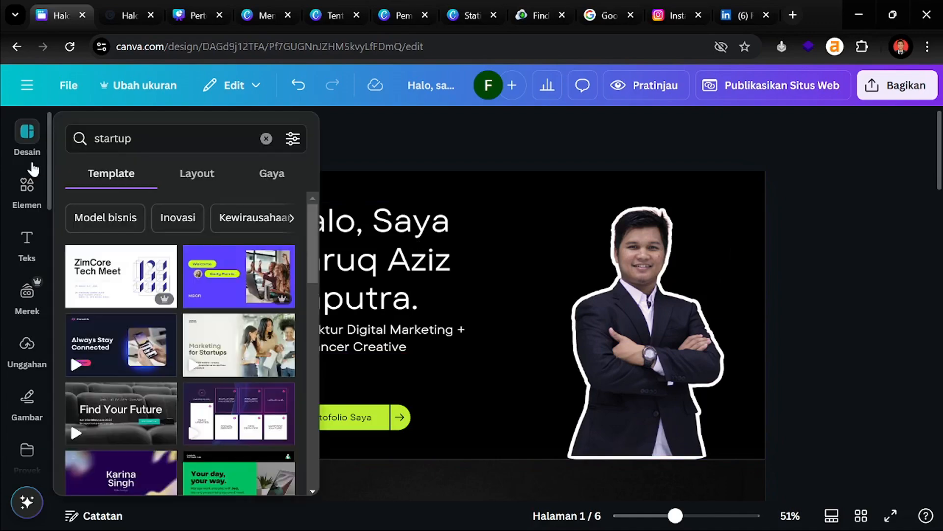
click(28, 191)
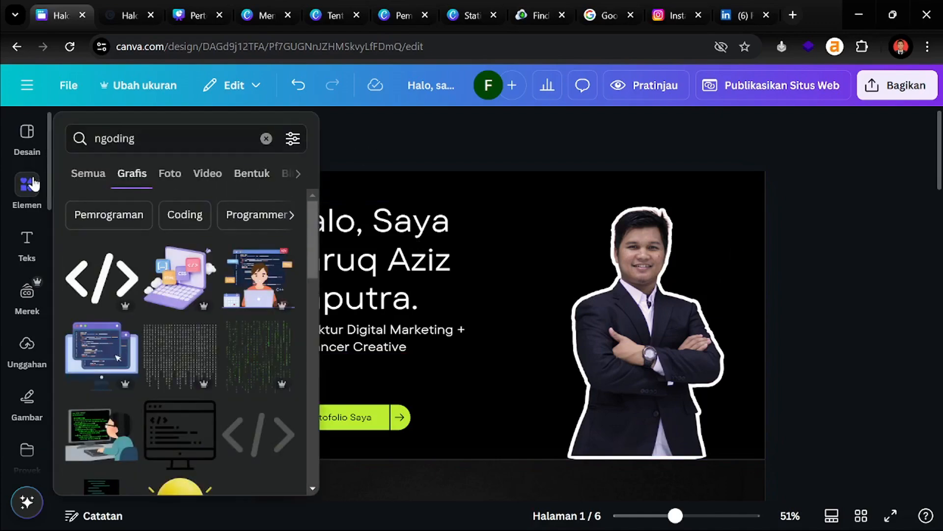
click(19, 144)
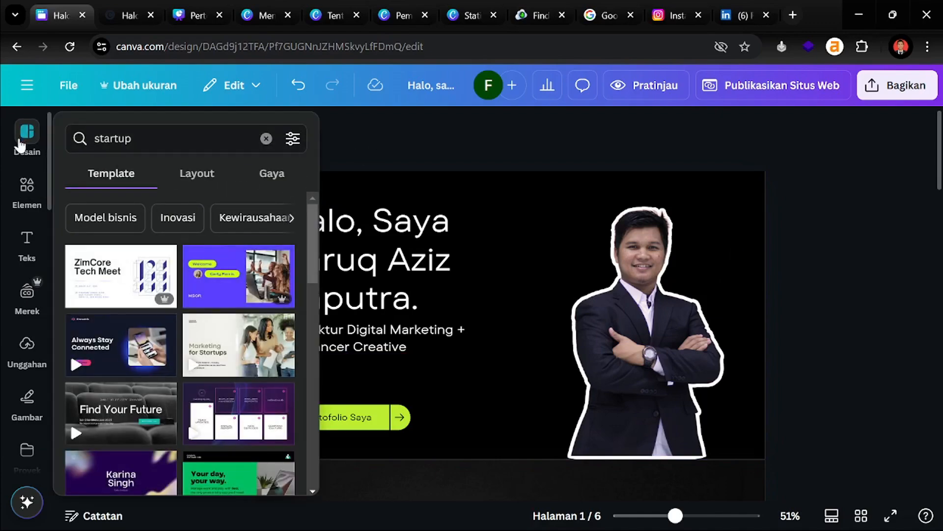
click(103, 278)
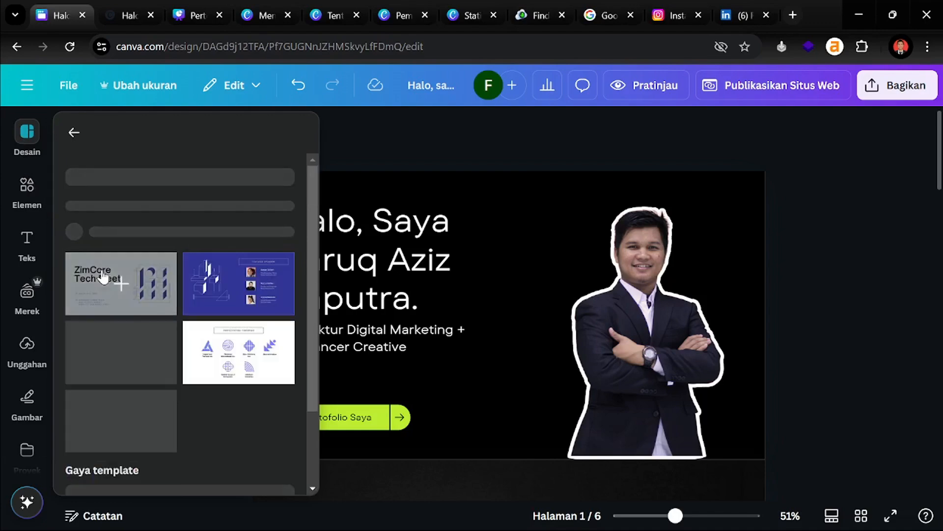
scroll(187, 295, down, 3)
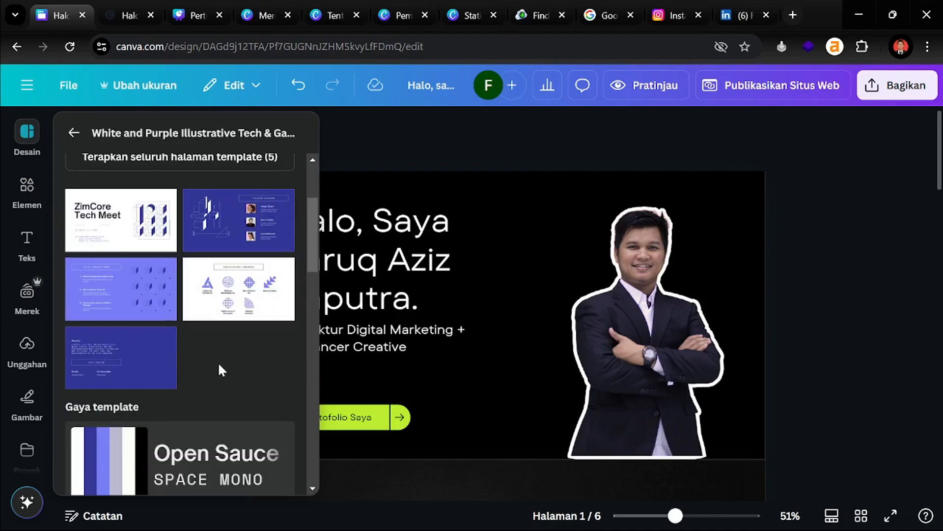
click(821, 241)
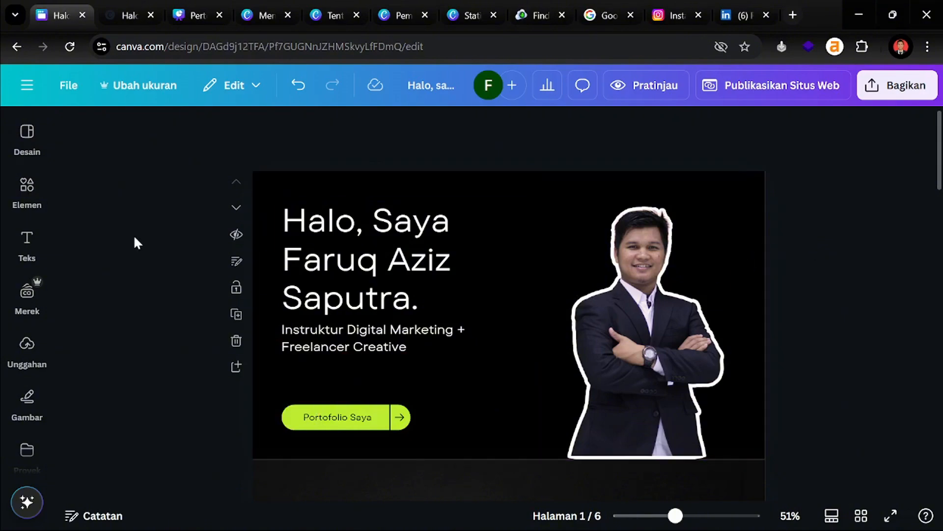
scroll(94, 255, down, 3)
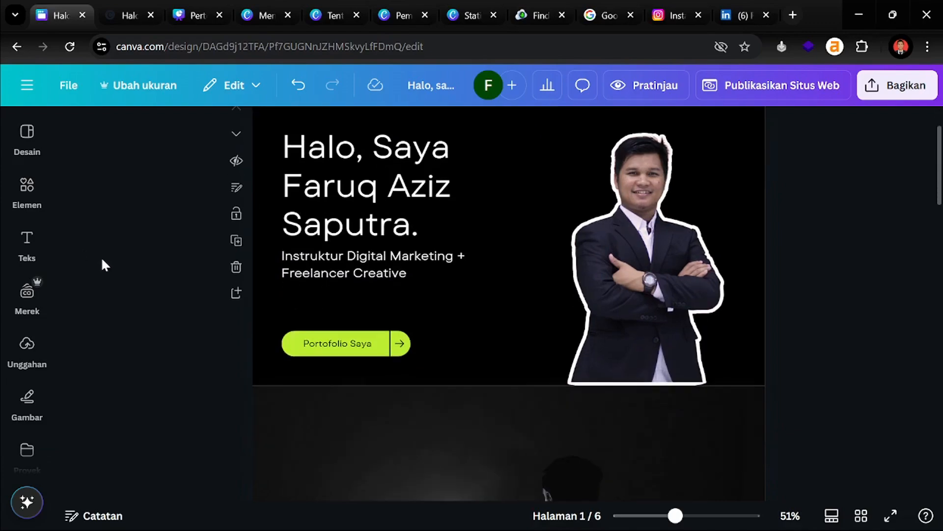
scroll(104, 264, up, 3)
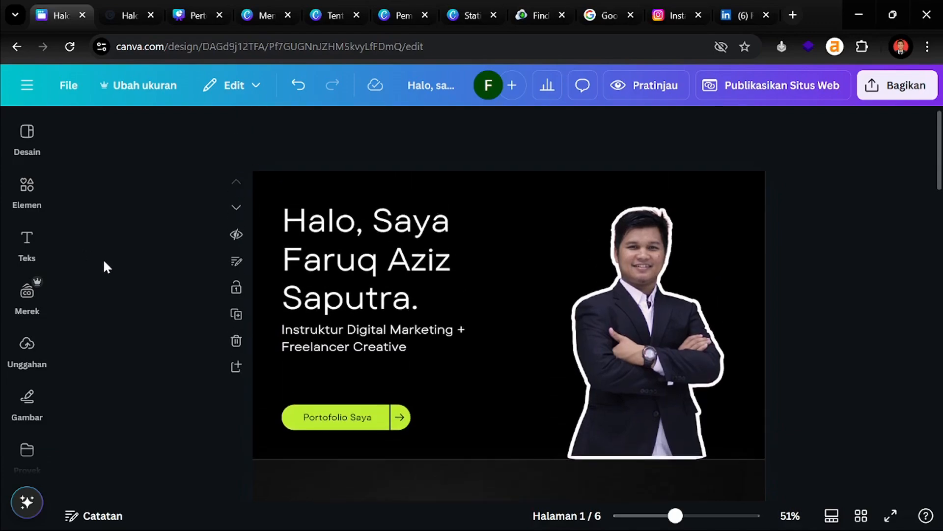